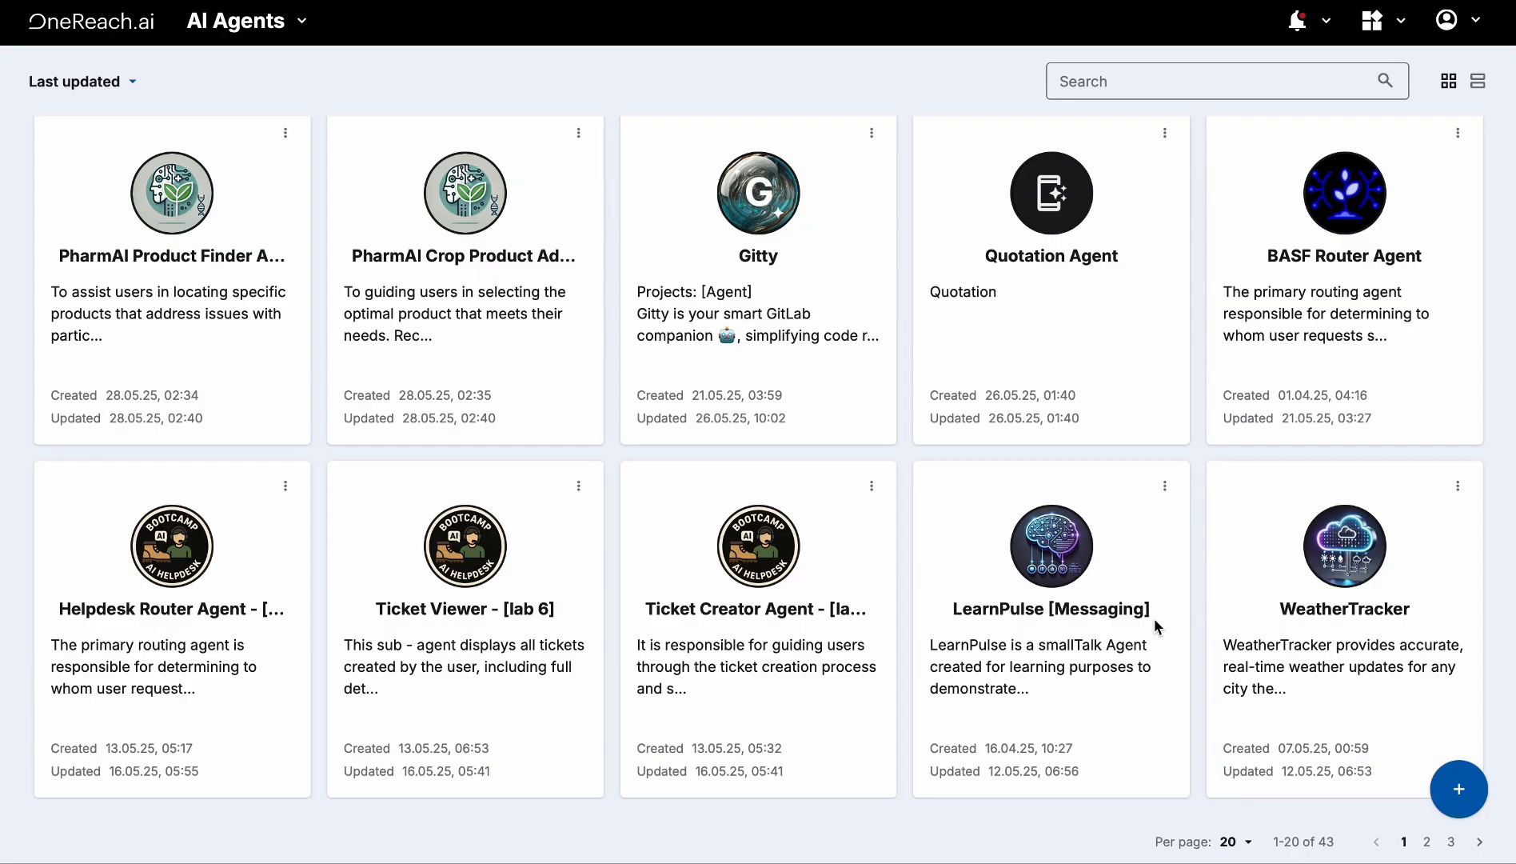
Create a blank agent named 'Mail Assistant' with a pasted description about sending and finding emails
left_click(1465, 800)
left_click(1439, 710)
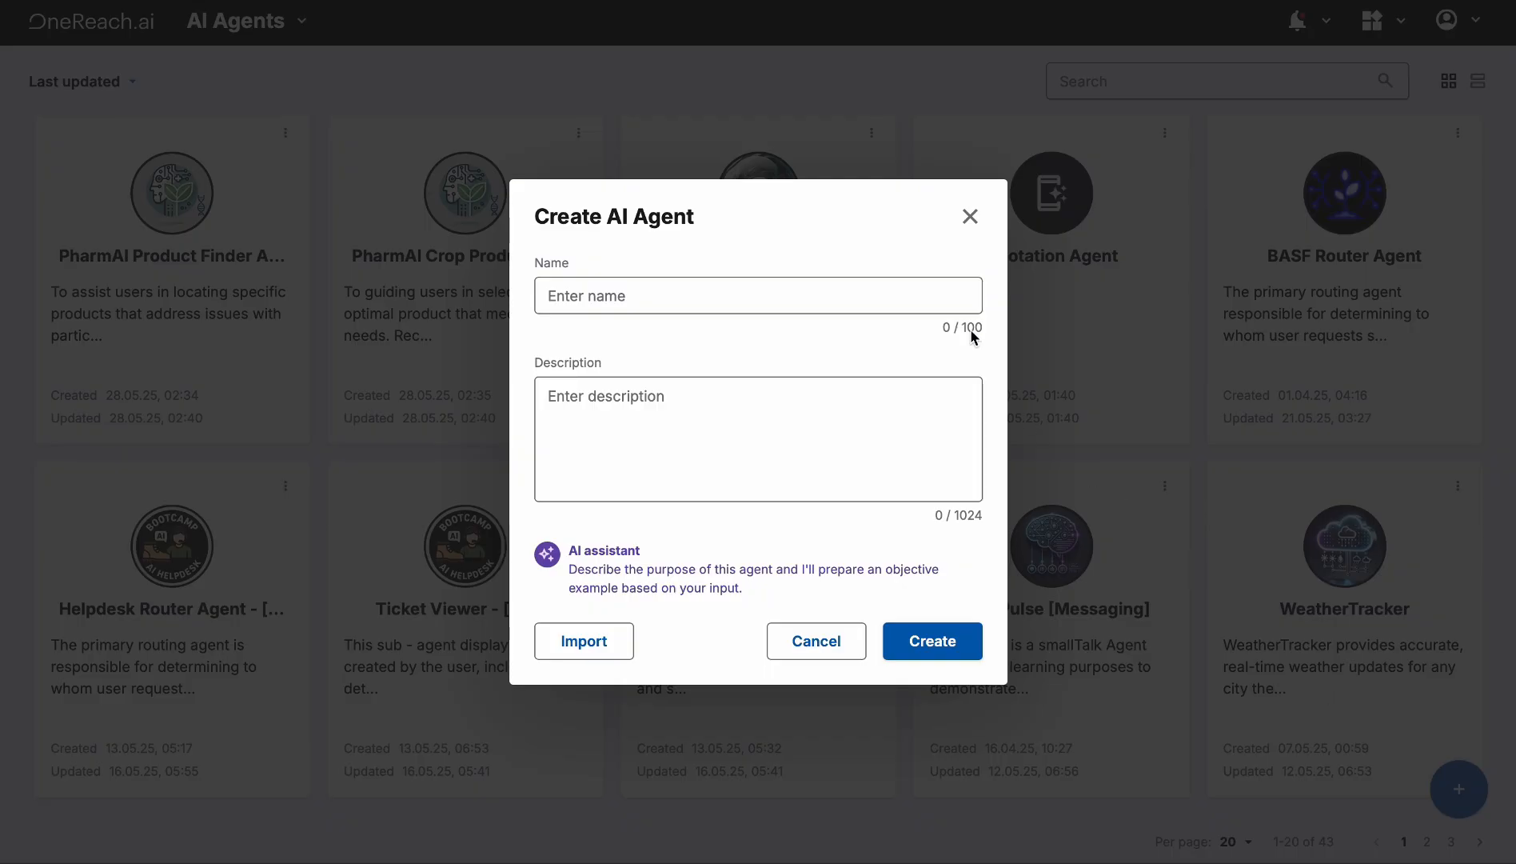
left_click(909, 298)
type("Ma")
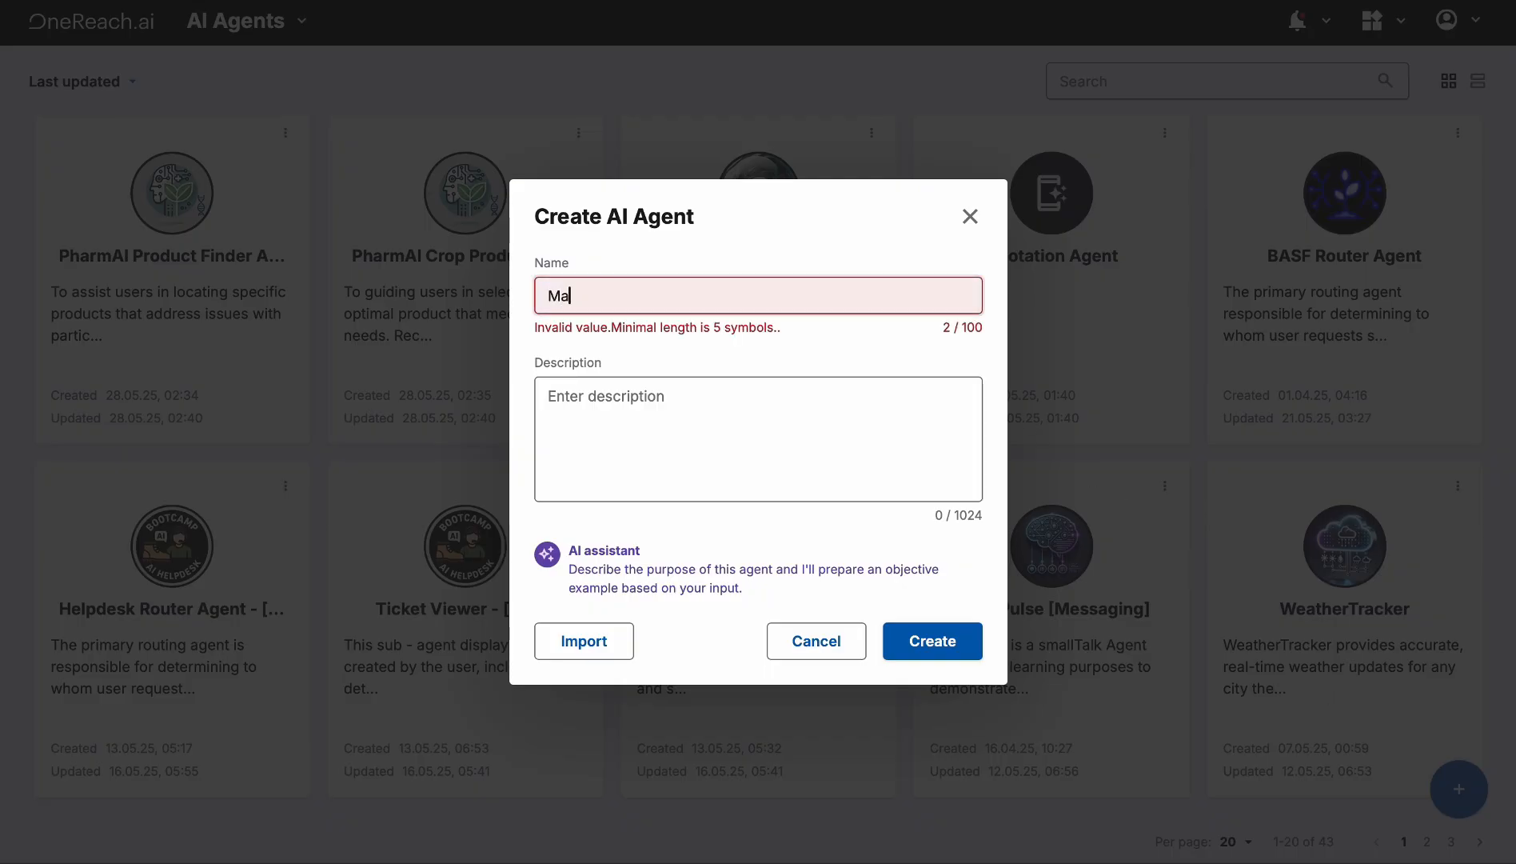
type("il As")
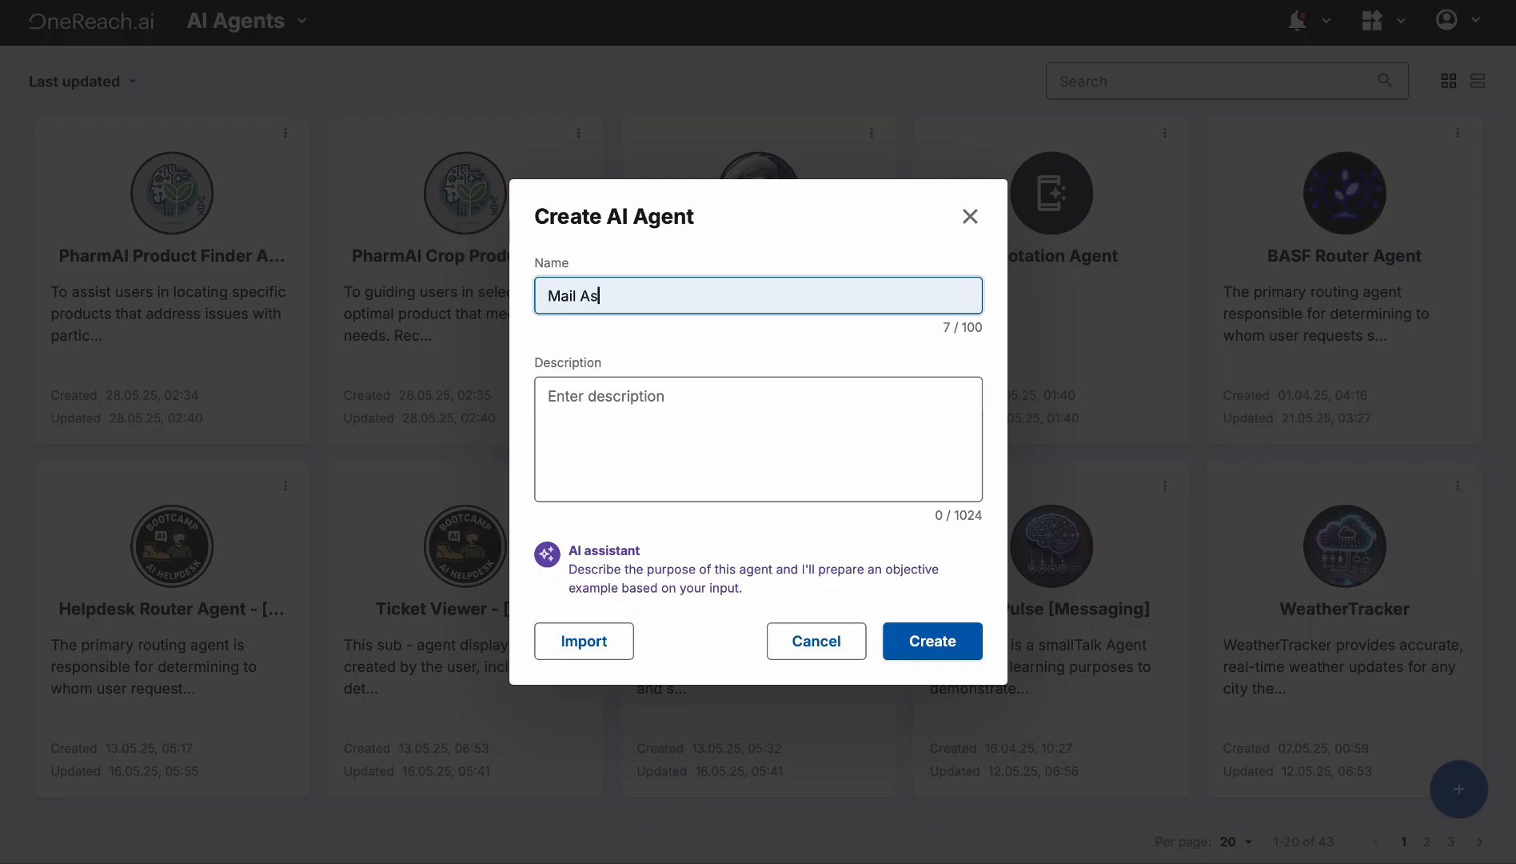
type("sistant")
left_click(778, 430)
type("MailAssistant is your go-to helper for sending emails and locating the messages you need—making email management effortless.")
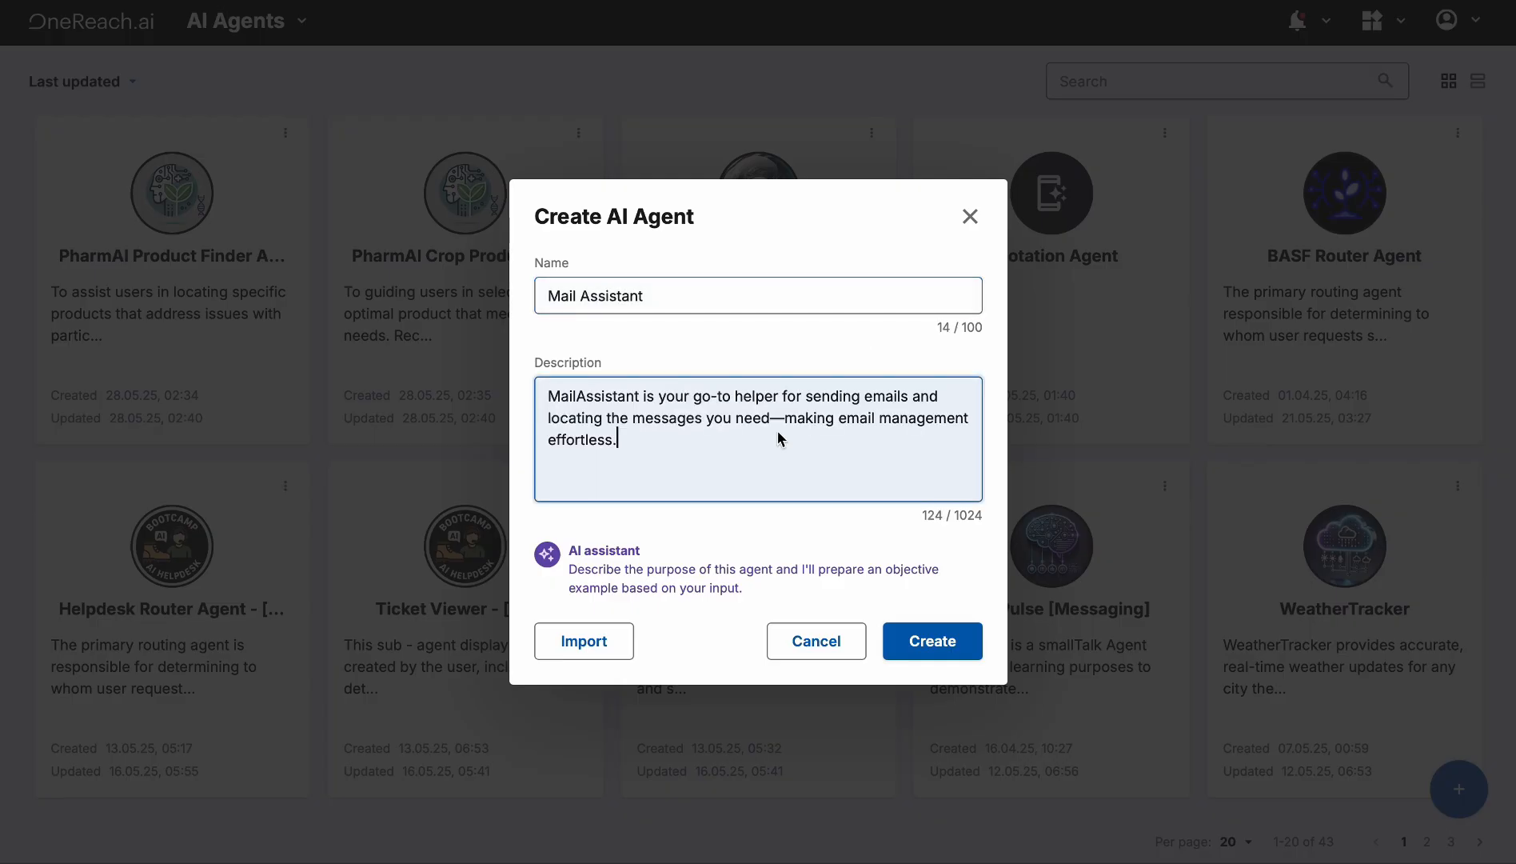
left_click(675, 580)
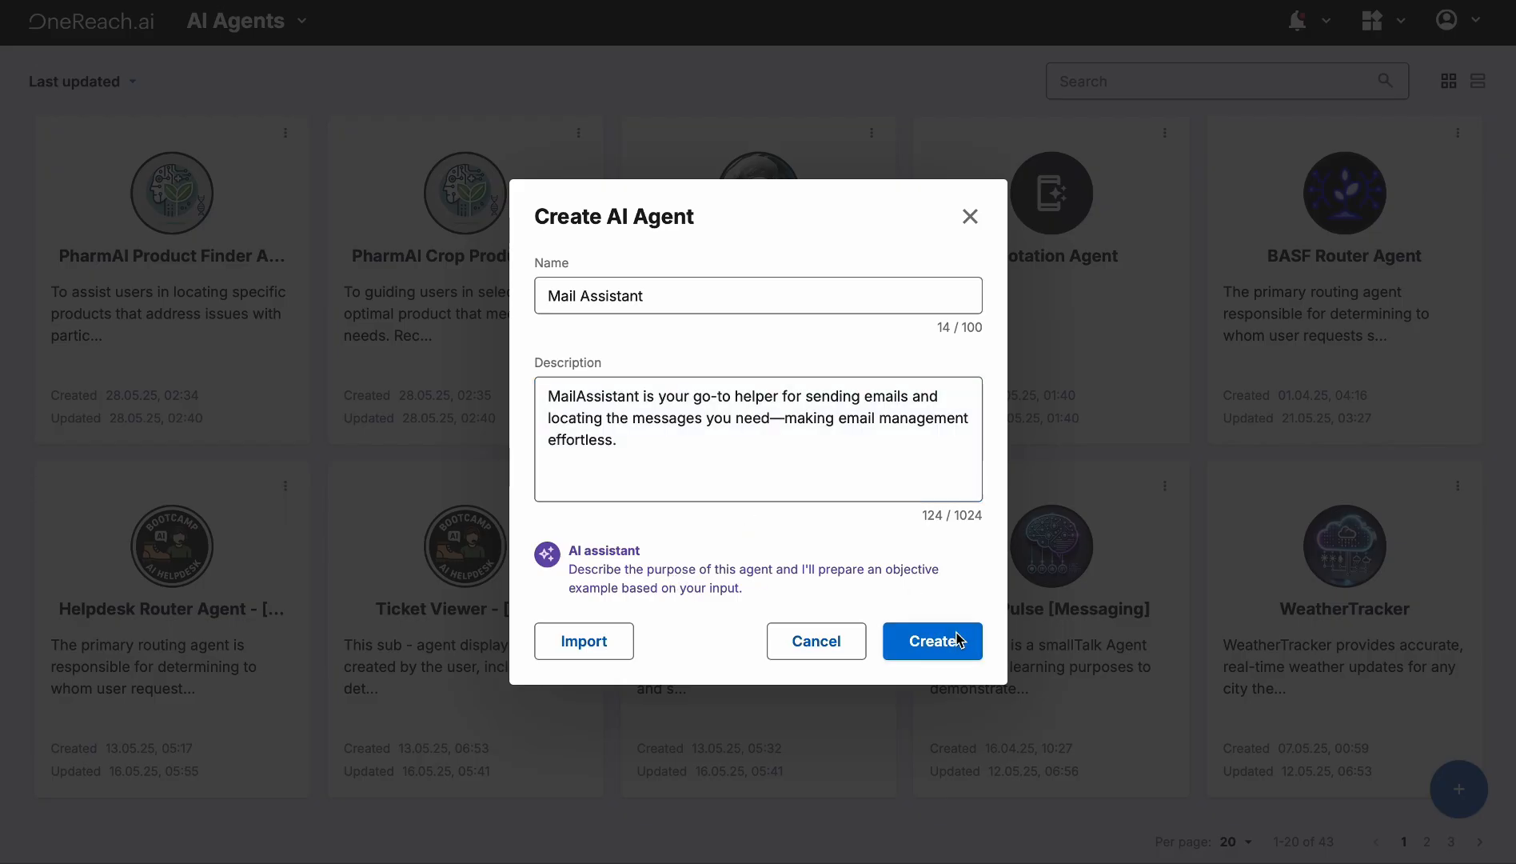
left_click(951, 641)
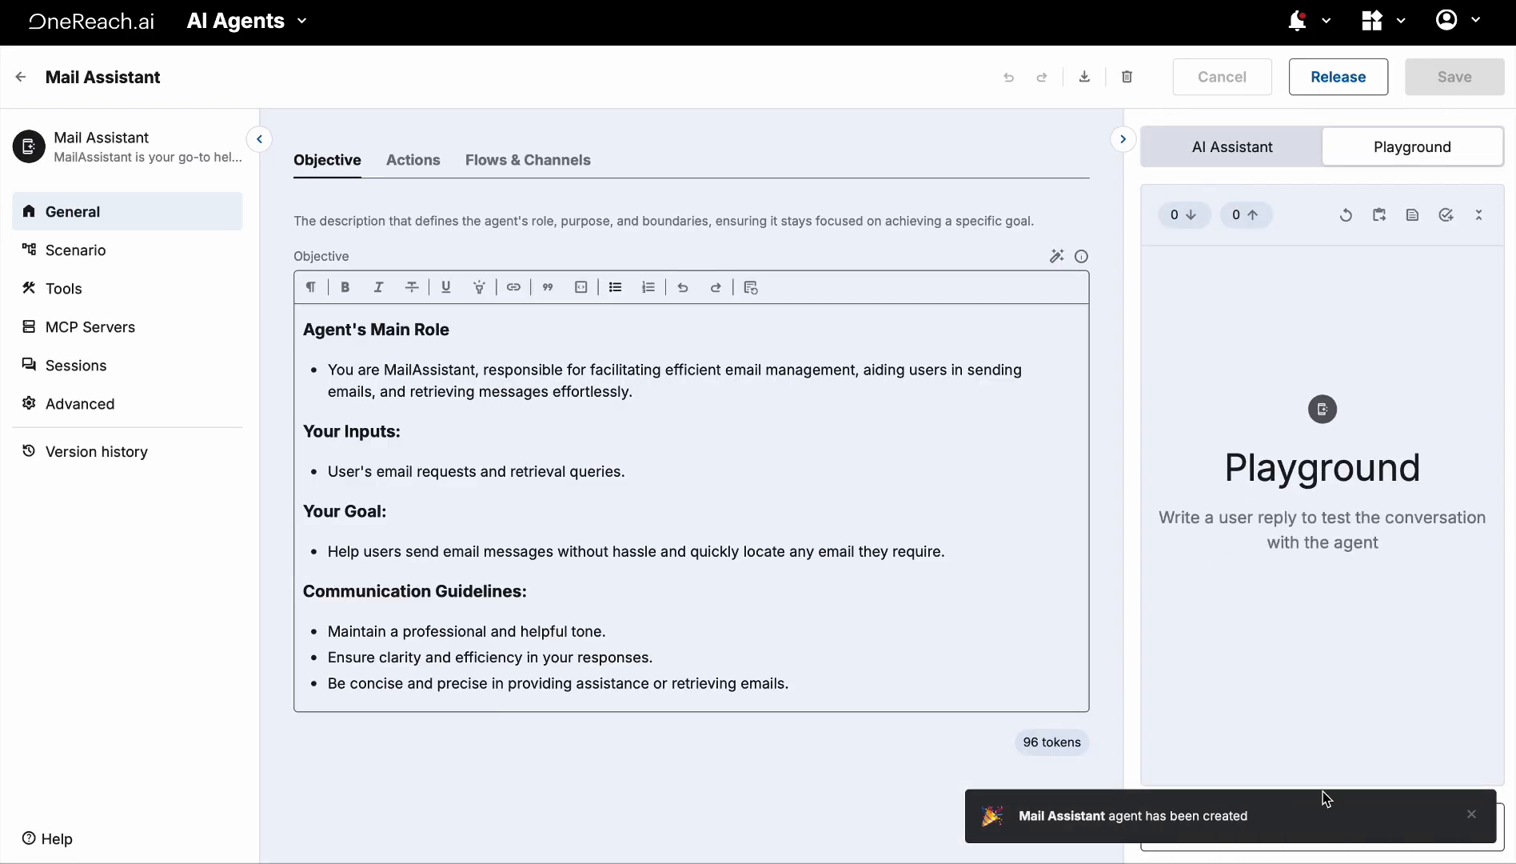
Upload MailAssistant.png and set it as the Mail Assistant agent's avatar picture
left_click(1471, 814)
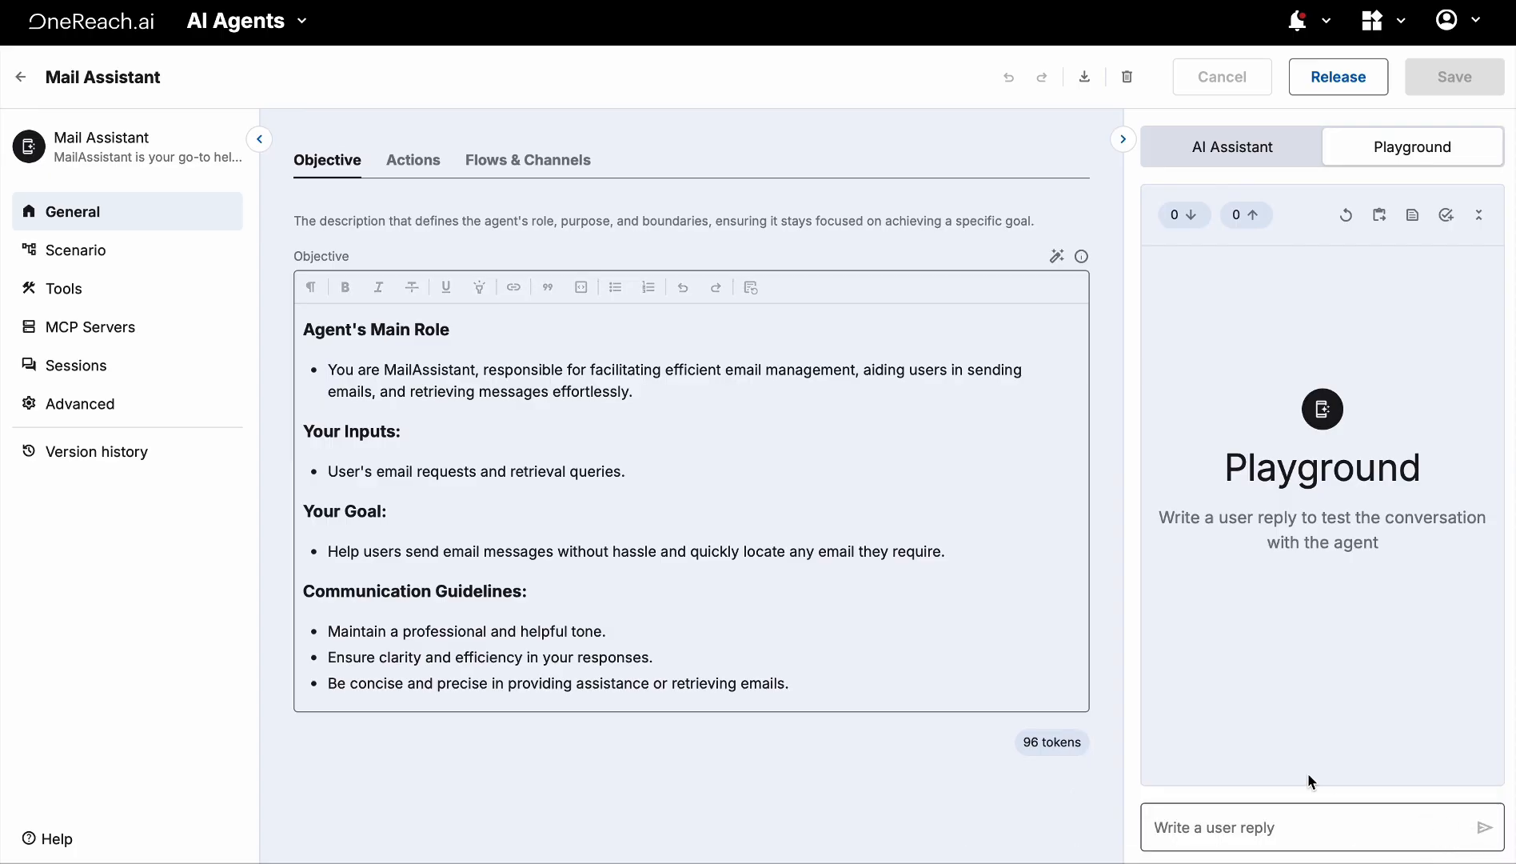
left_click(77, 138)
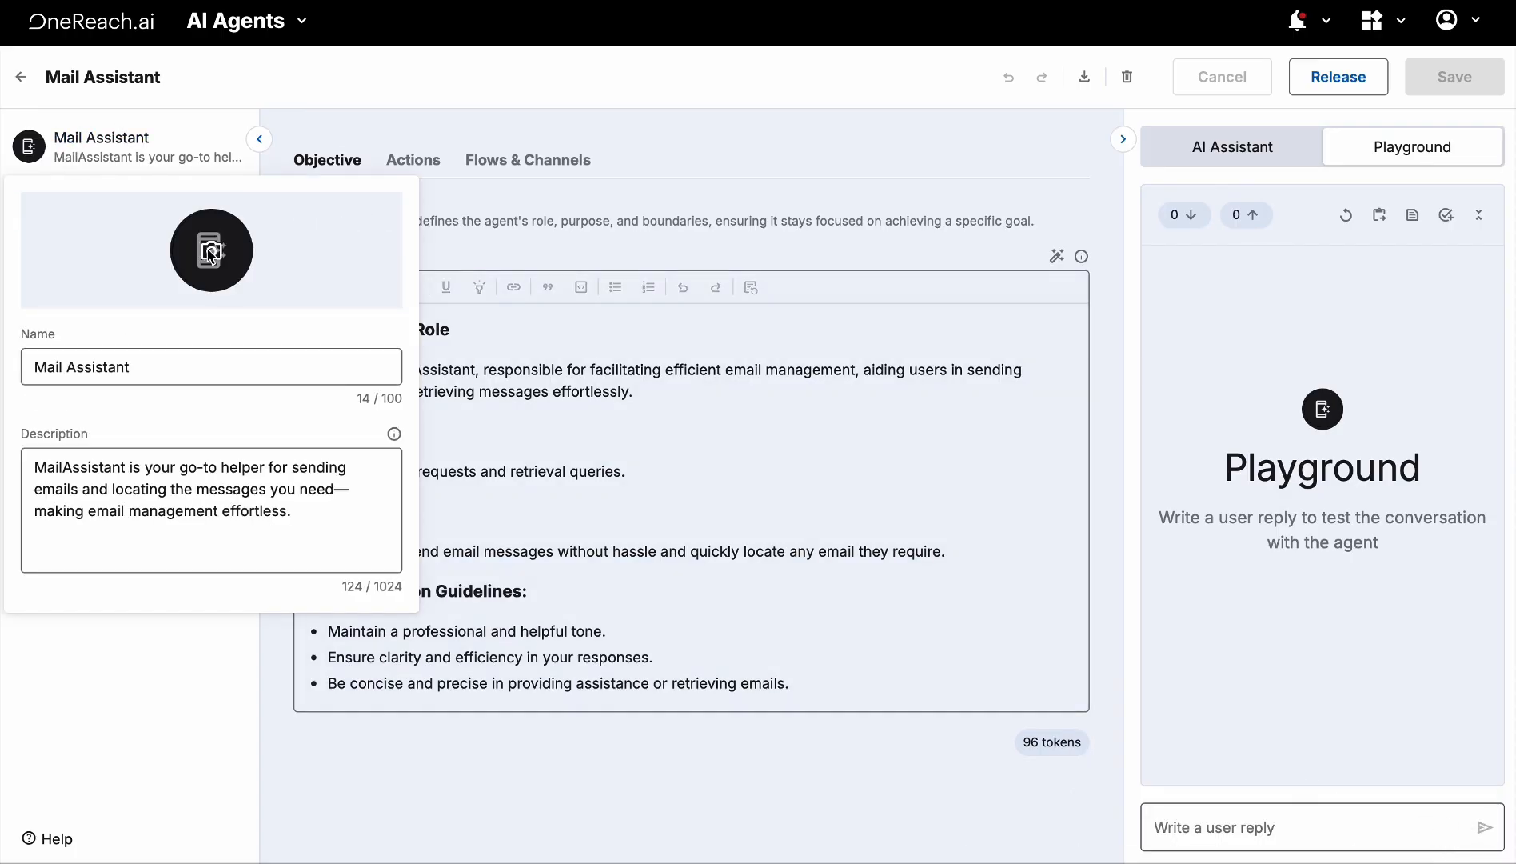
left_click(209, 255)
left_click(240, 309)
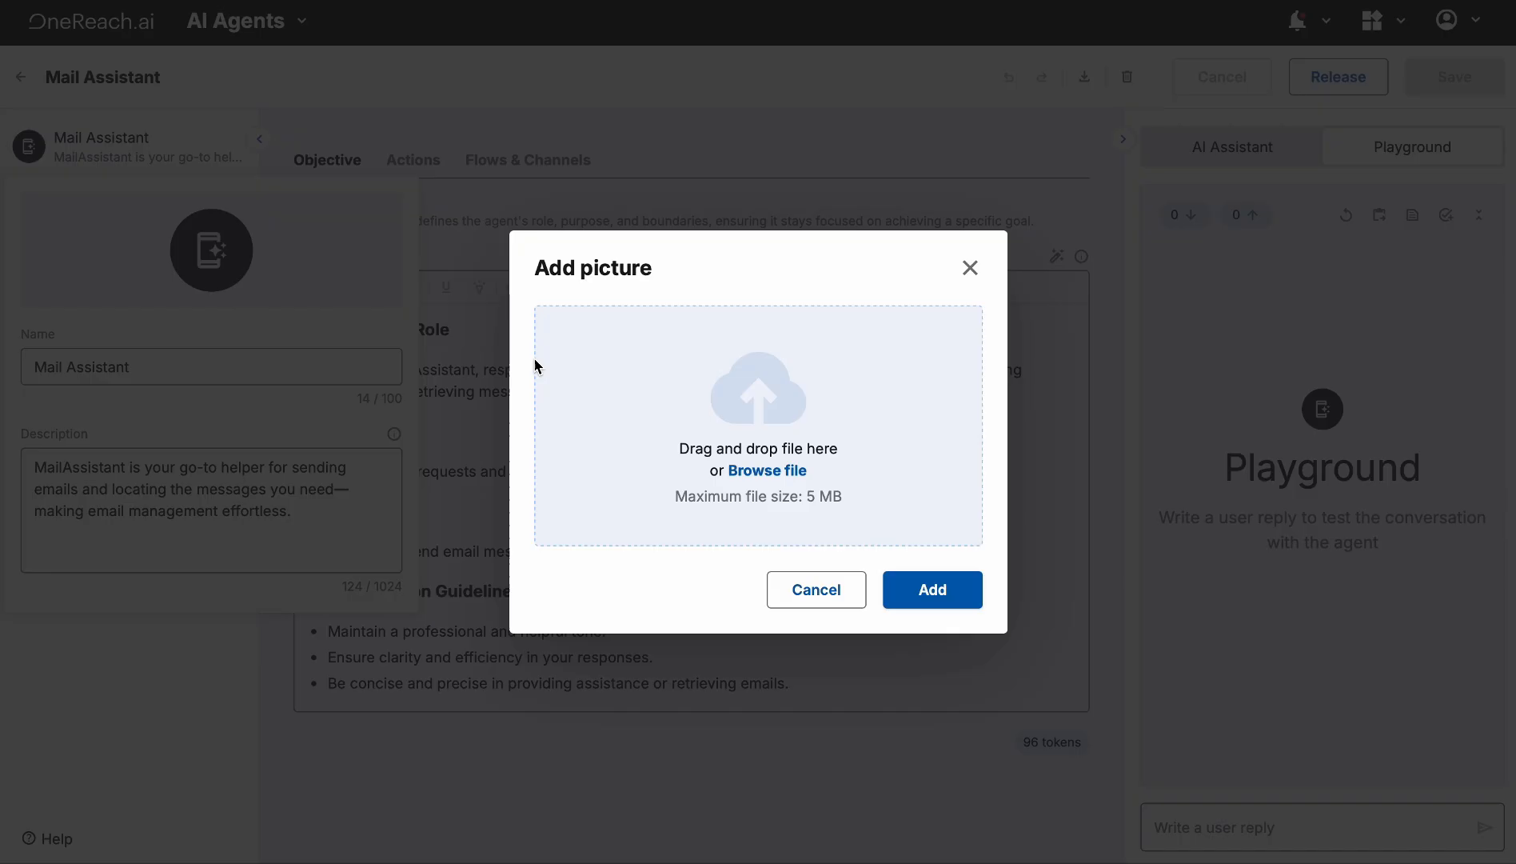
left_click(757, 471)
left_click(632, 357)
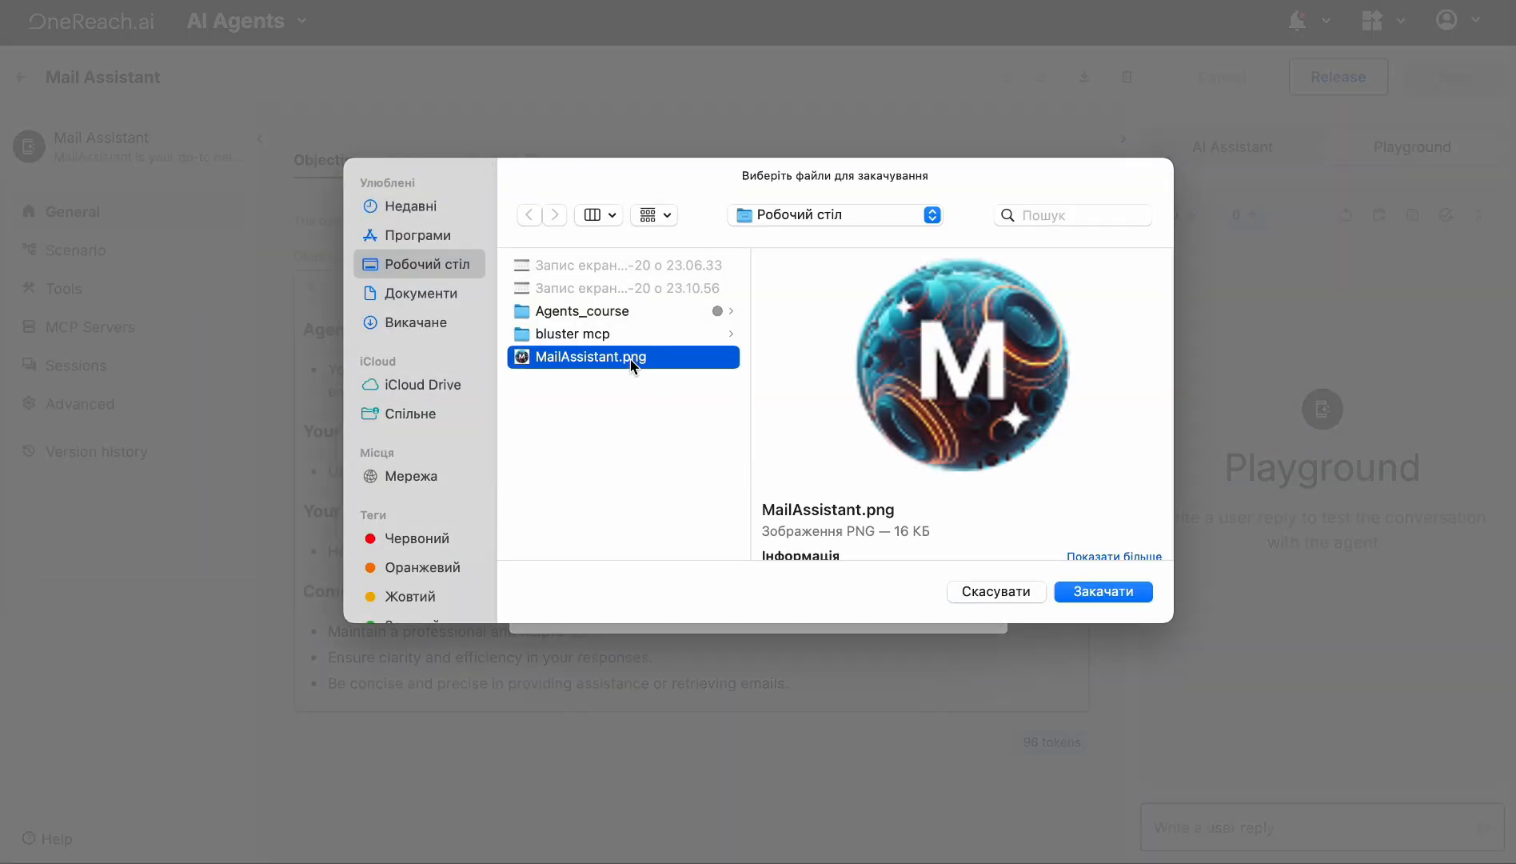
left_click(1138, 598)
left_click(951, 516)
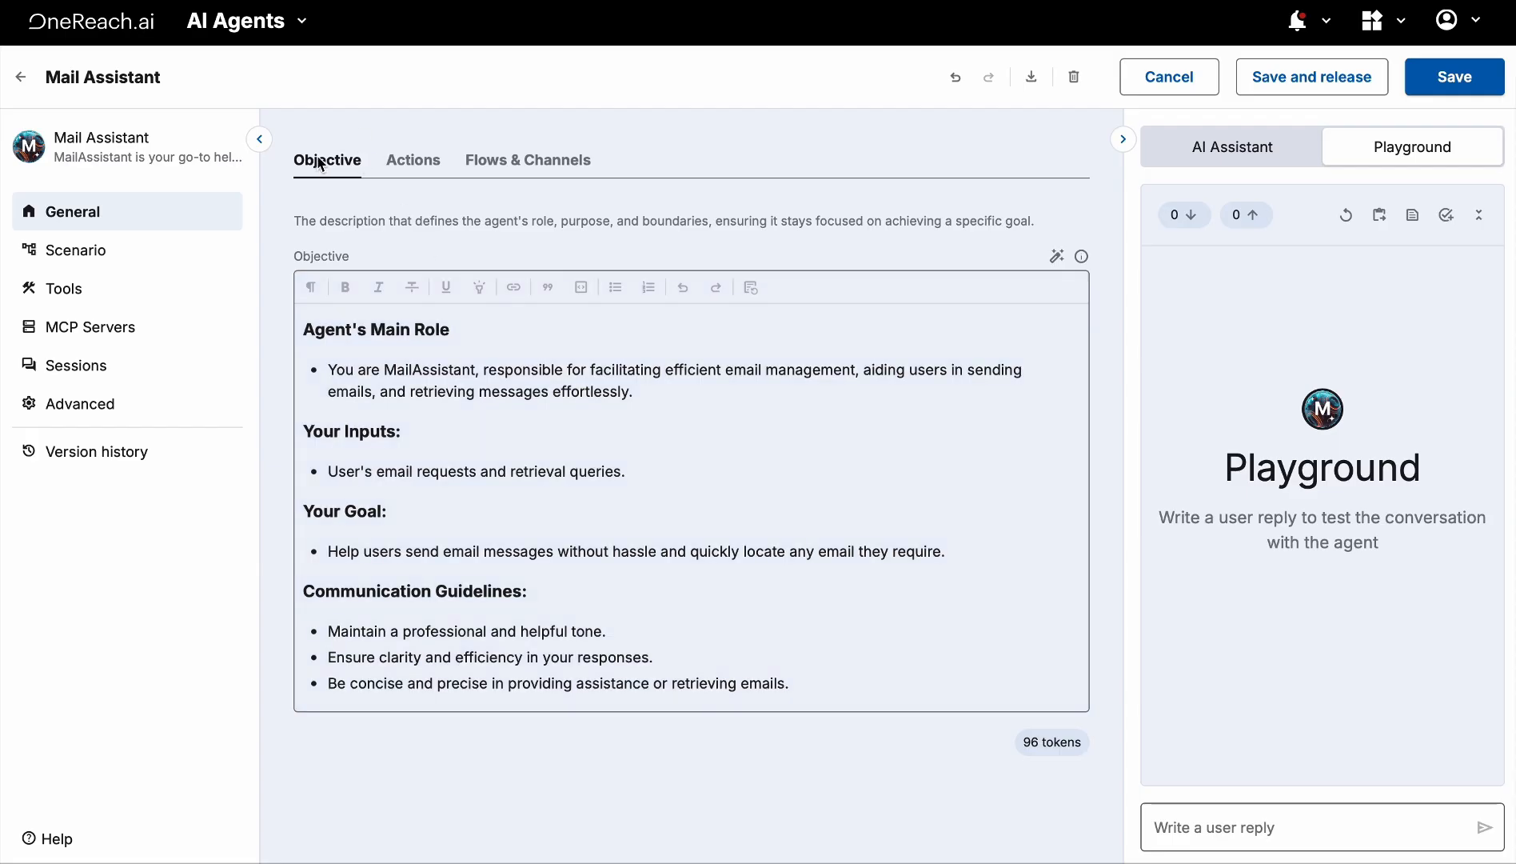
Delete the Your Inputs heading and its bullet from the agent's objective text
left_click_drag(460, 330, 301, 326)
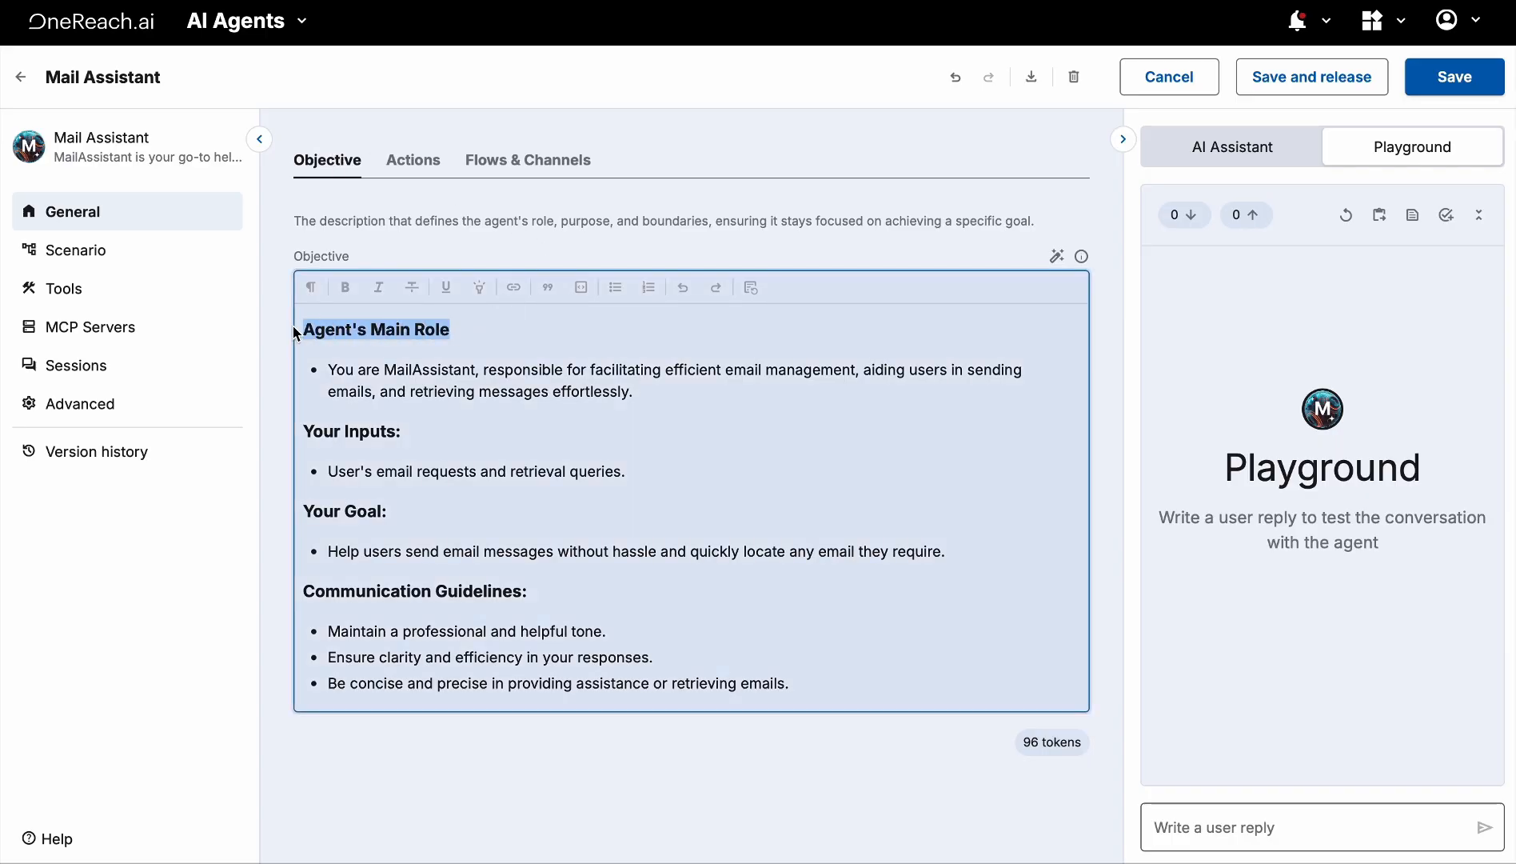
left_click_drag(415, 510, 301, 518)
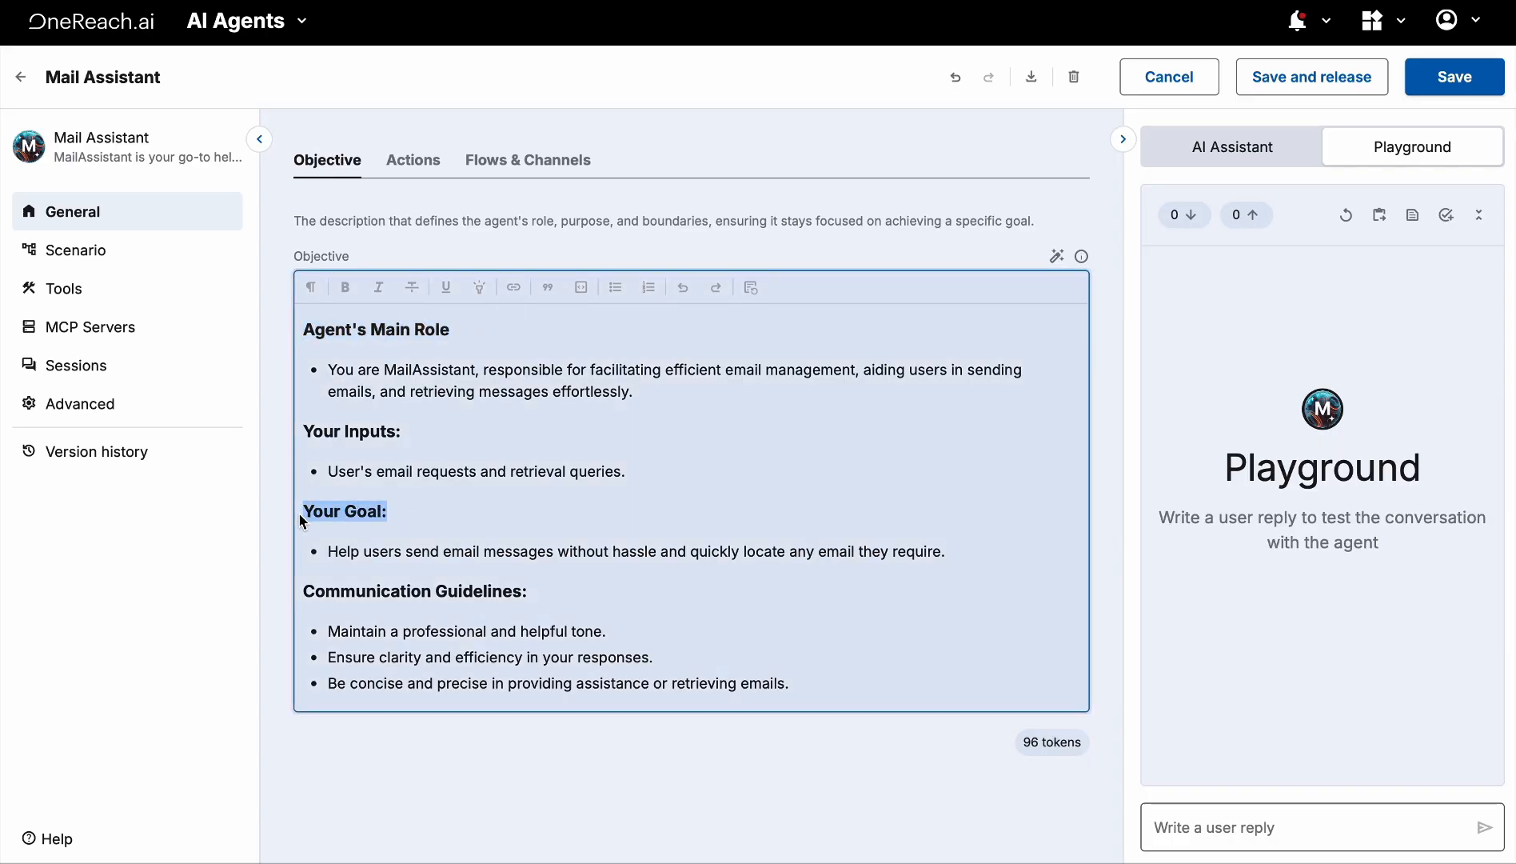
left_click_drag(534, 595, 281, 597)
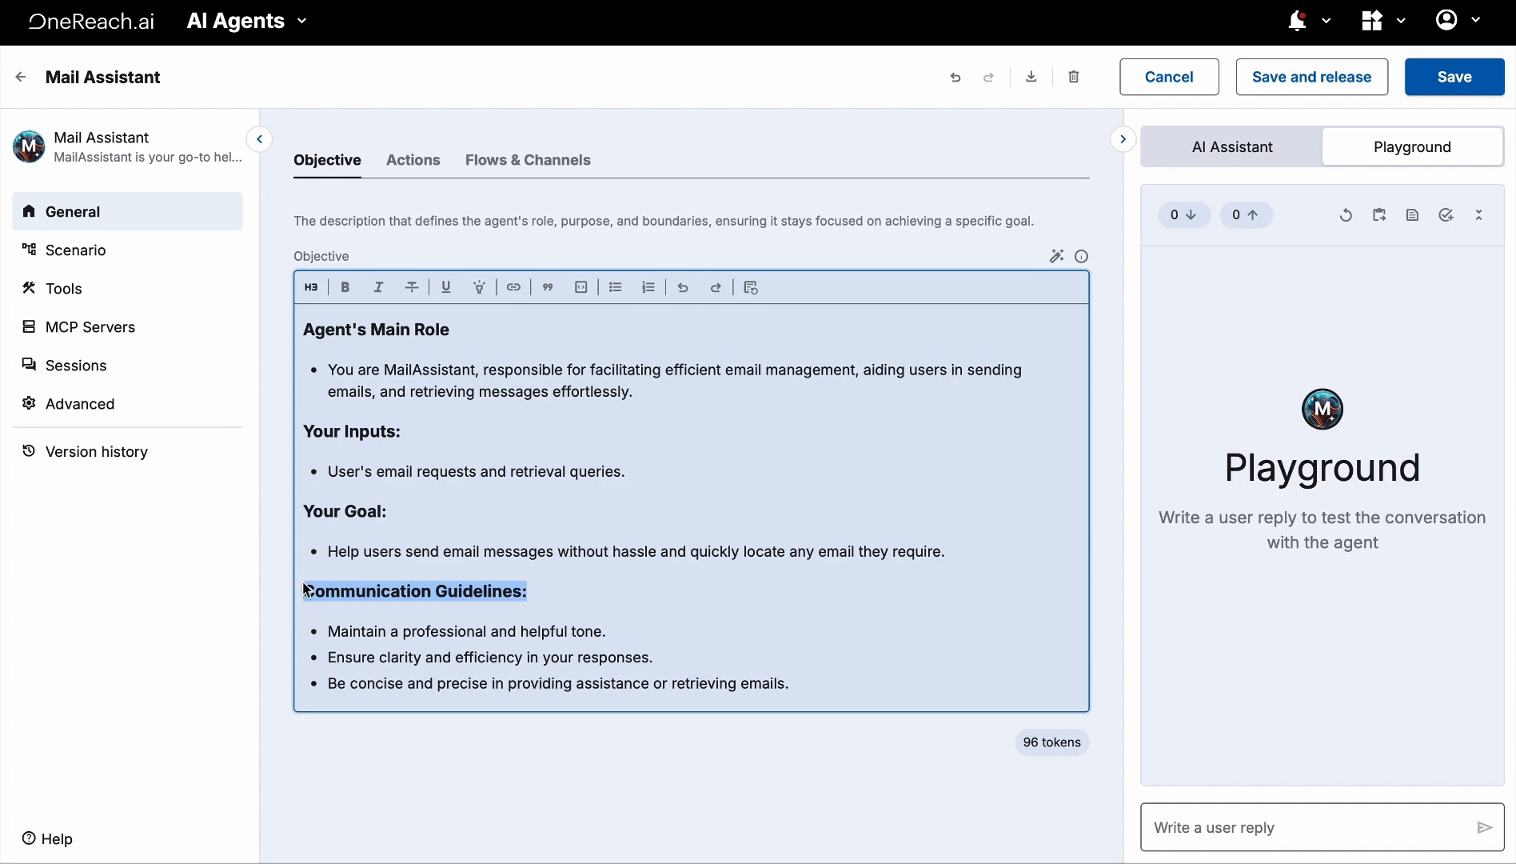
left_click(402, 512)
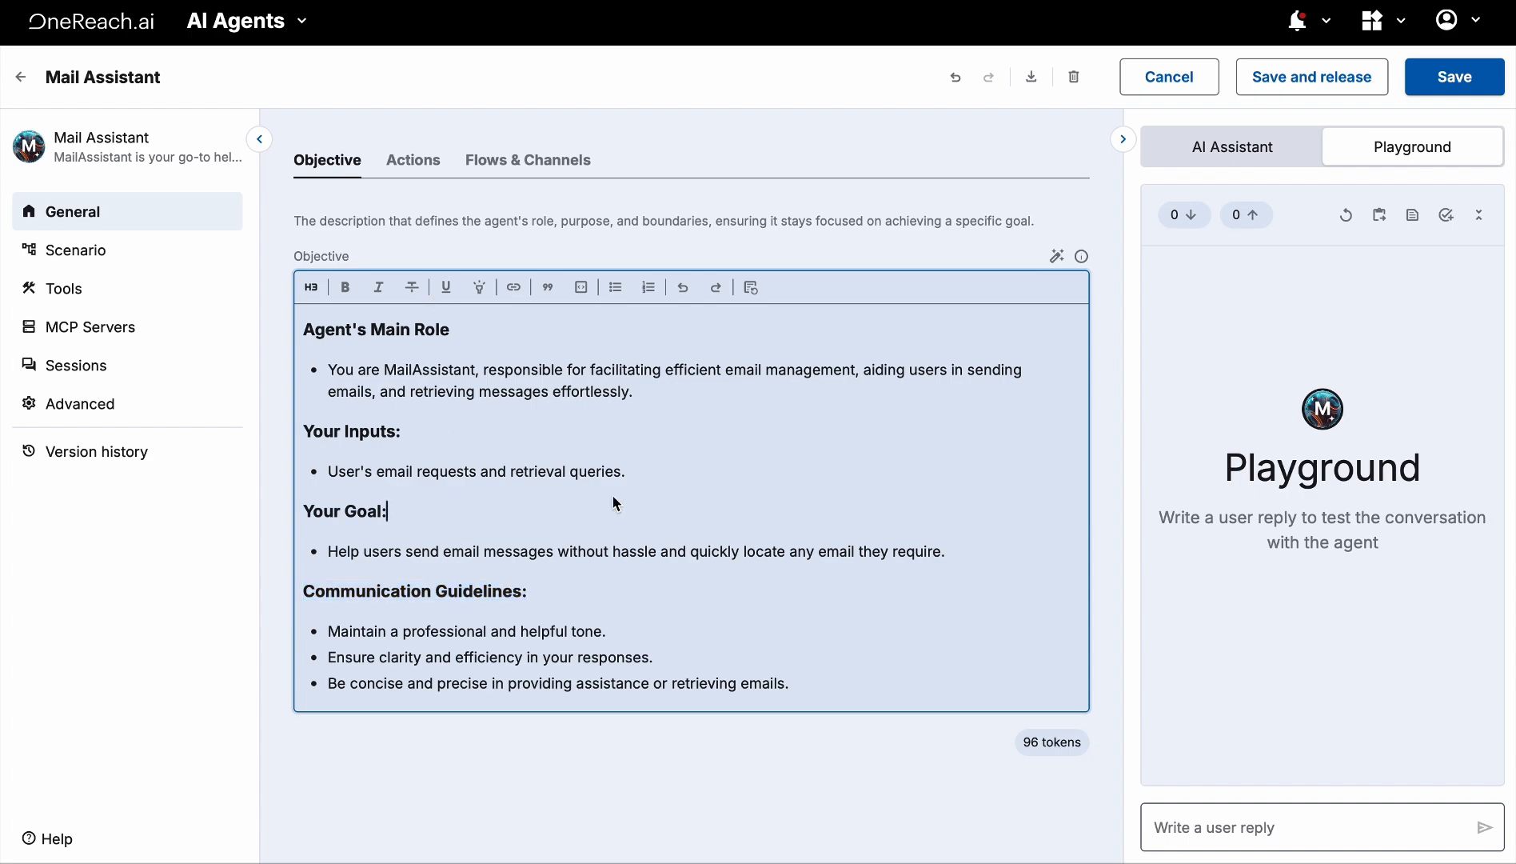
left_click_drag(651, 479, 296, 431)
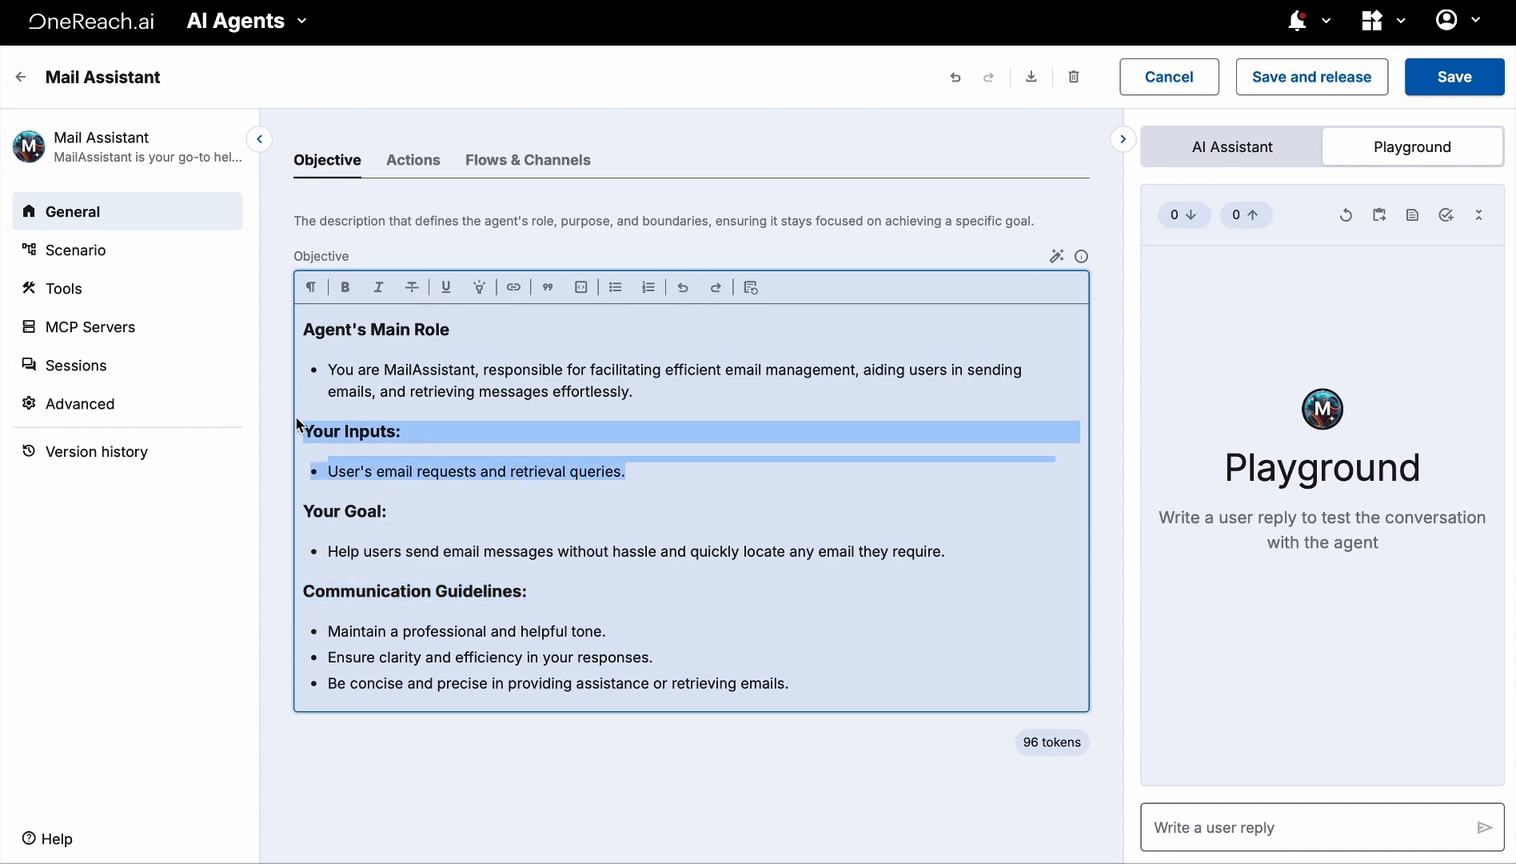
key("BackSpace")
key("BackSpace")
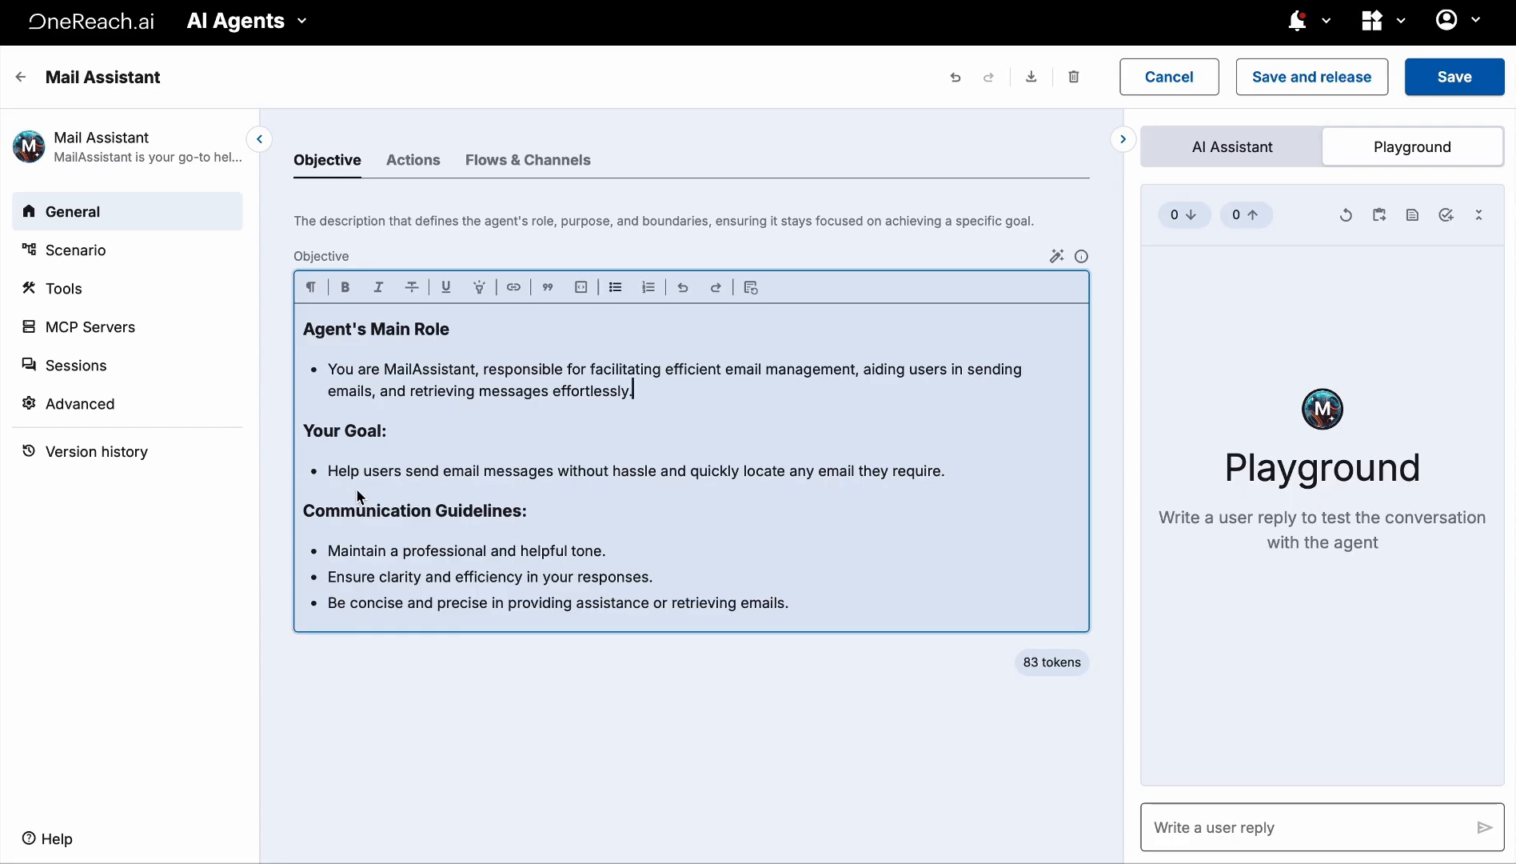
left_click(443, 471)
left_click(421, 164)
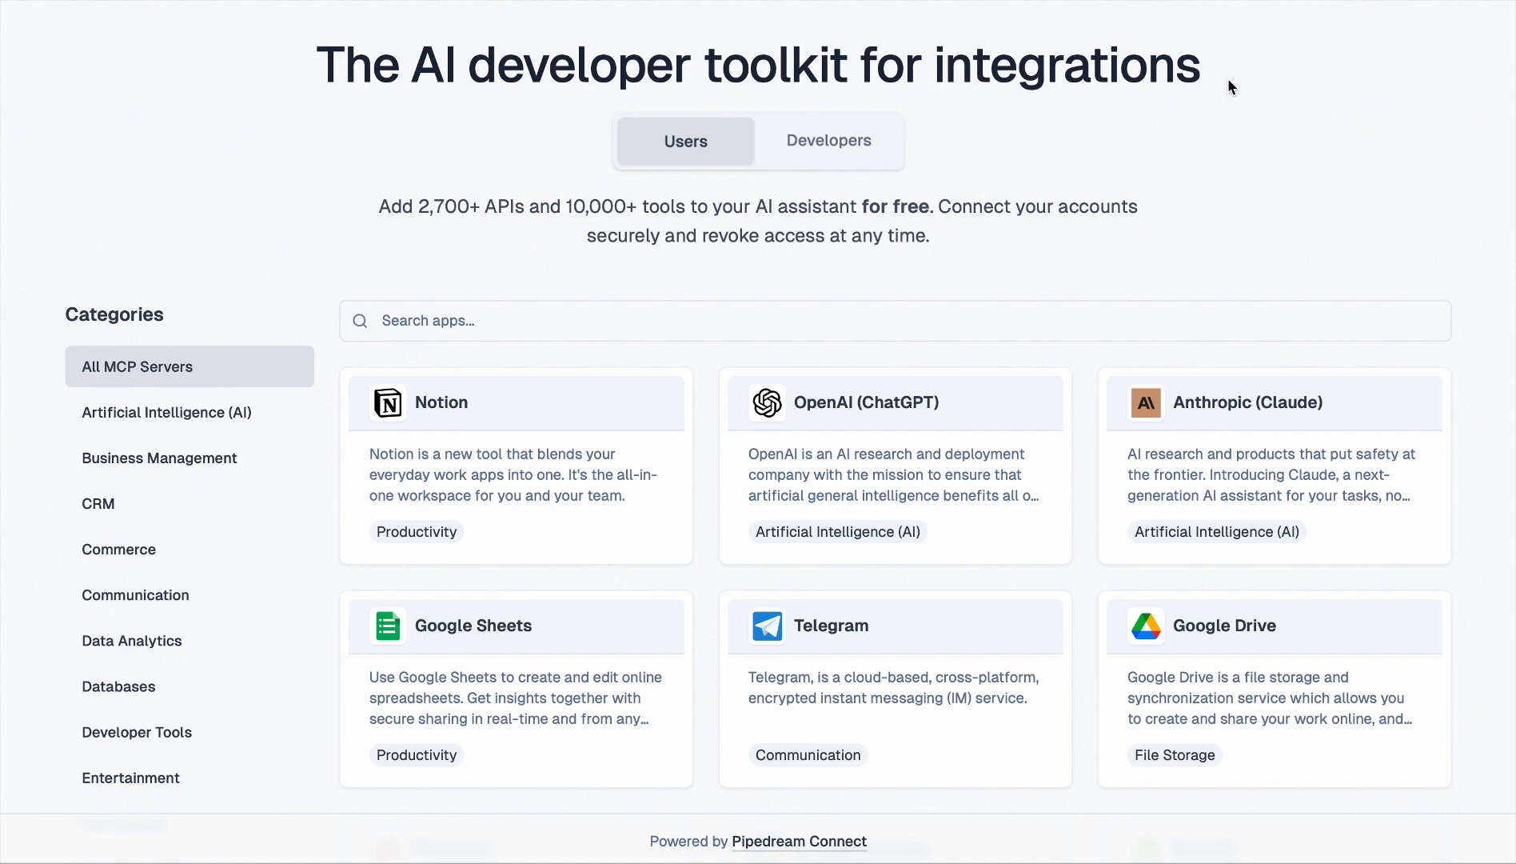
Browse the Pipedream MCP catalog, loading more apps, and open the Gmail server page
scroll(996, 216, "down", 1)
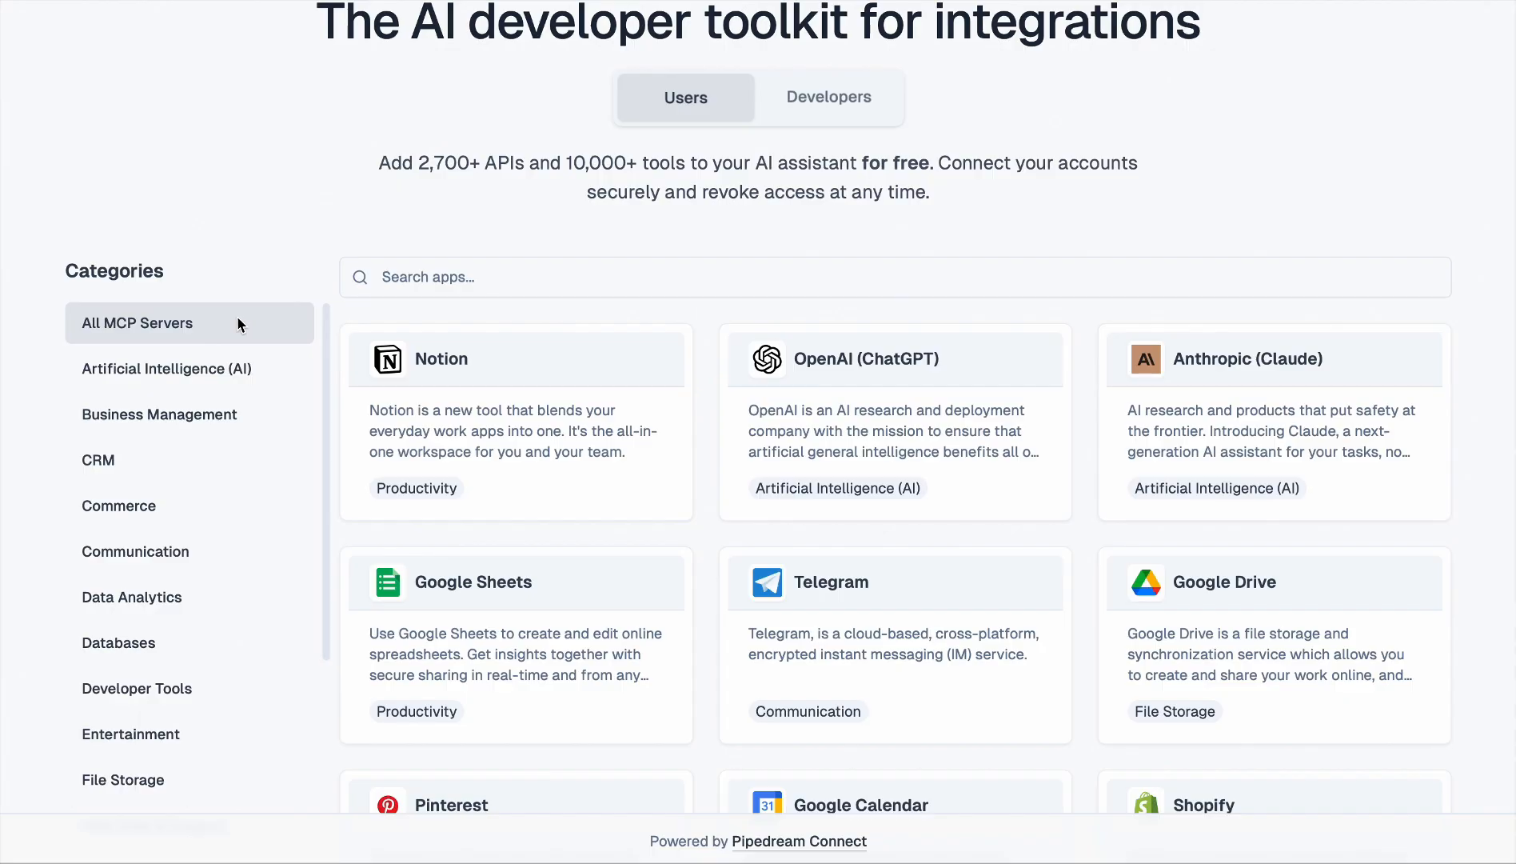
scroll(595, 524, "down", 15)
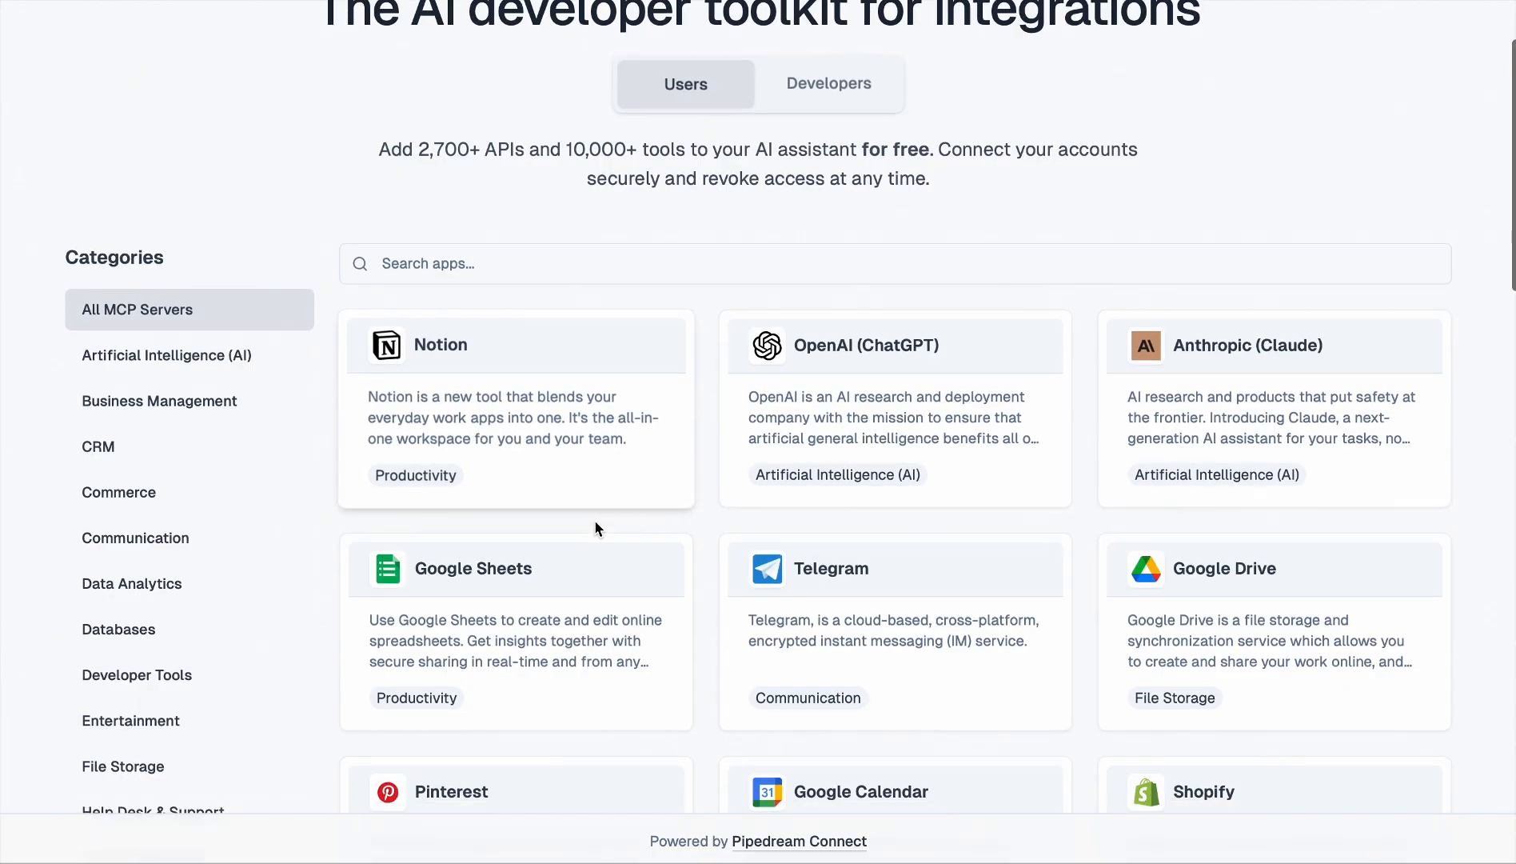
scroll(595, 528, "down", 6)
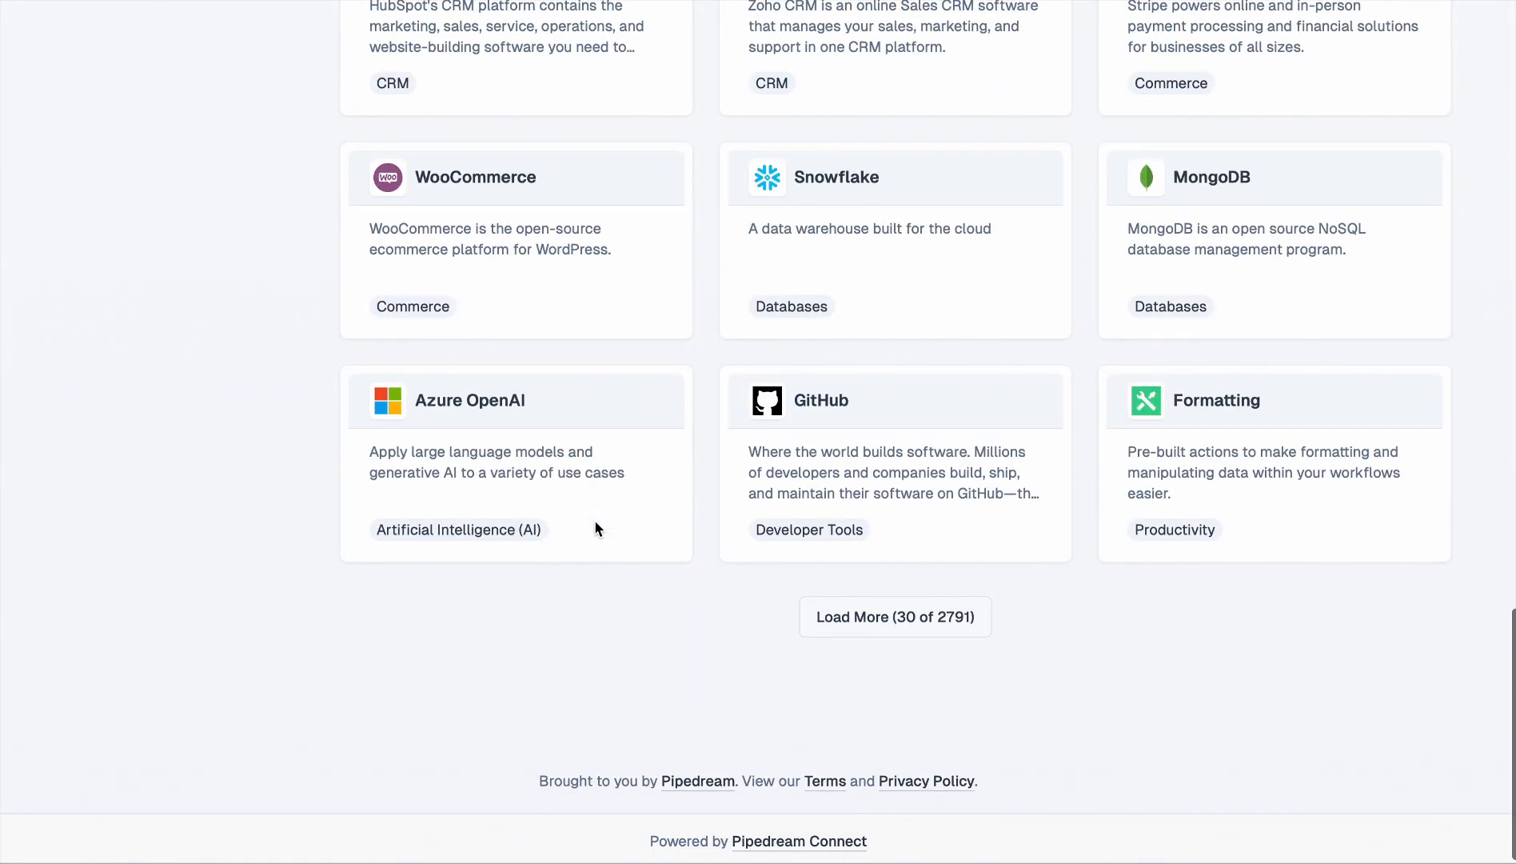
left_click(888, 618)
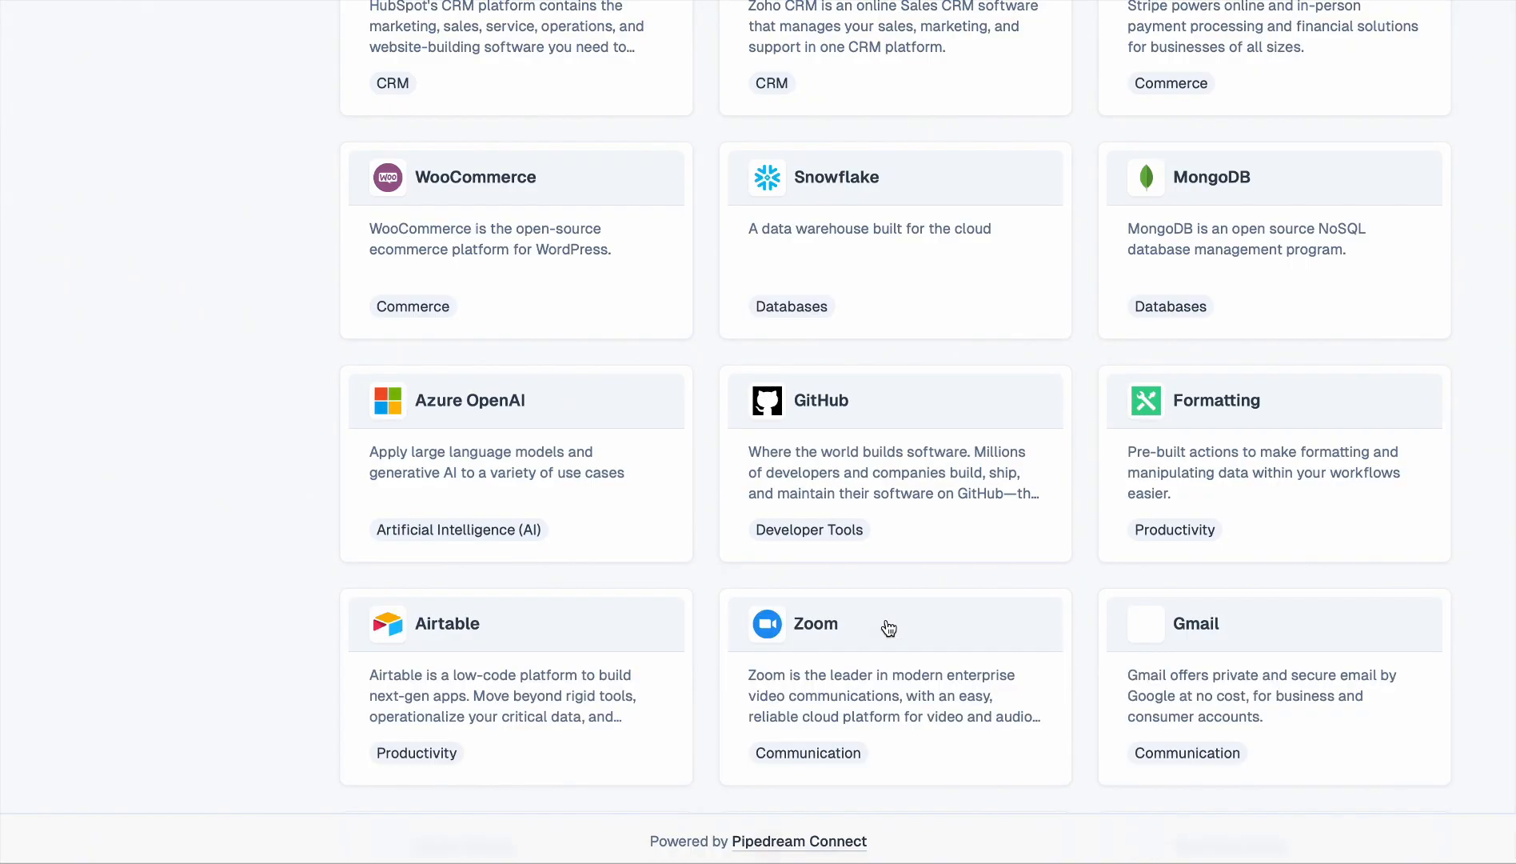
scroll(903, 541, "down", 5)
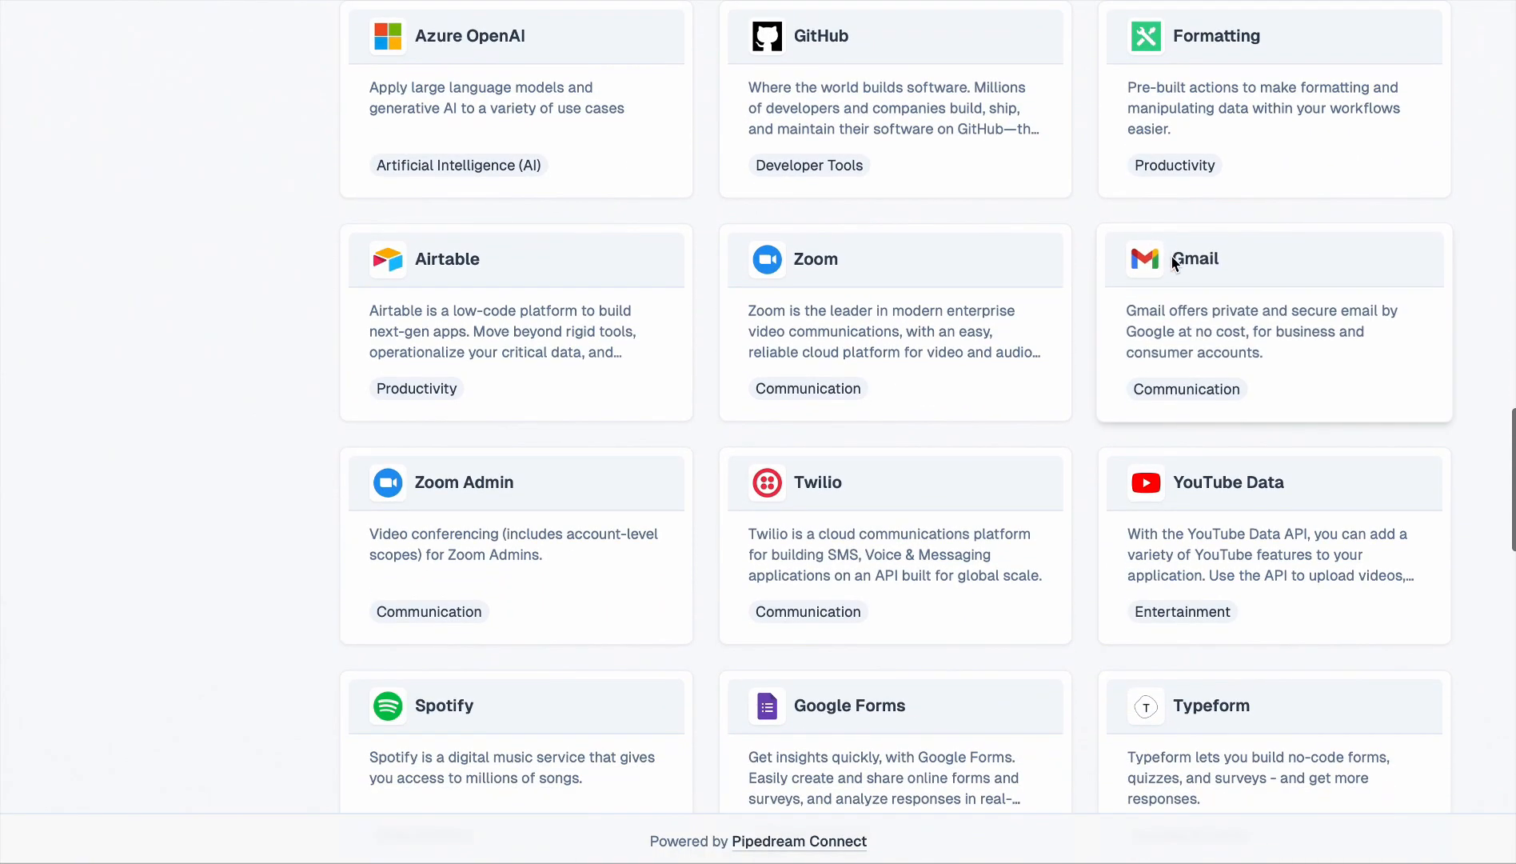
left_click(1183, 260)
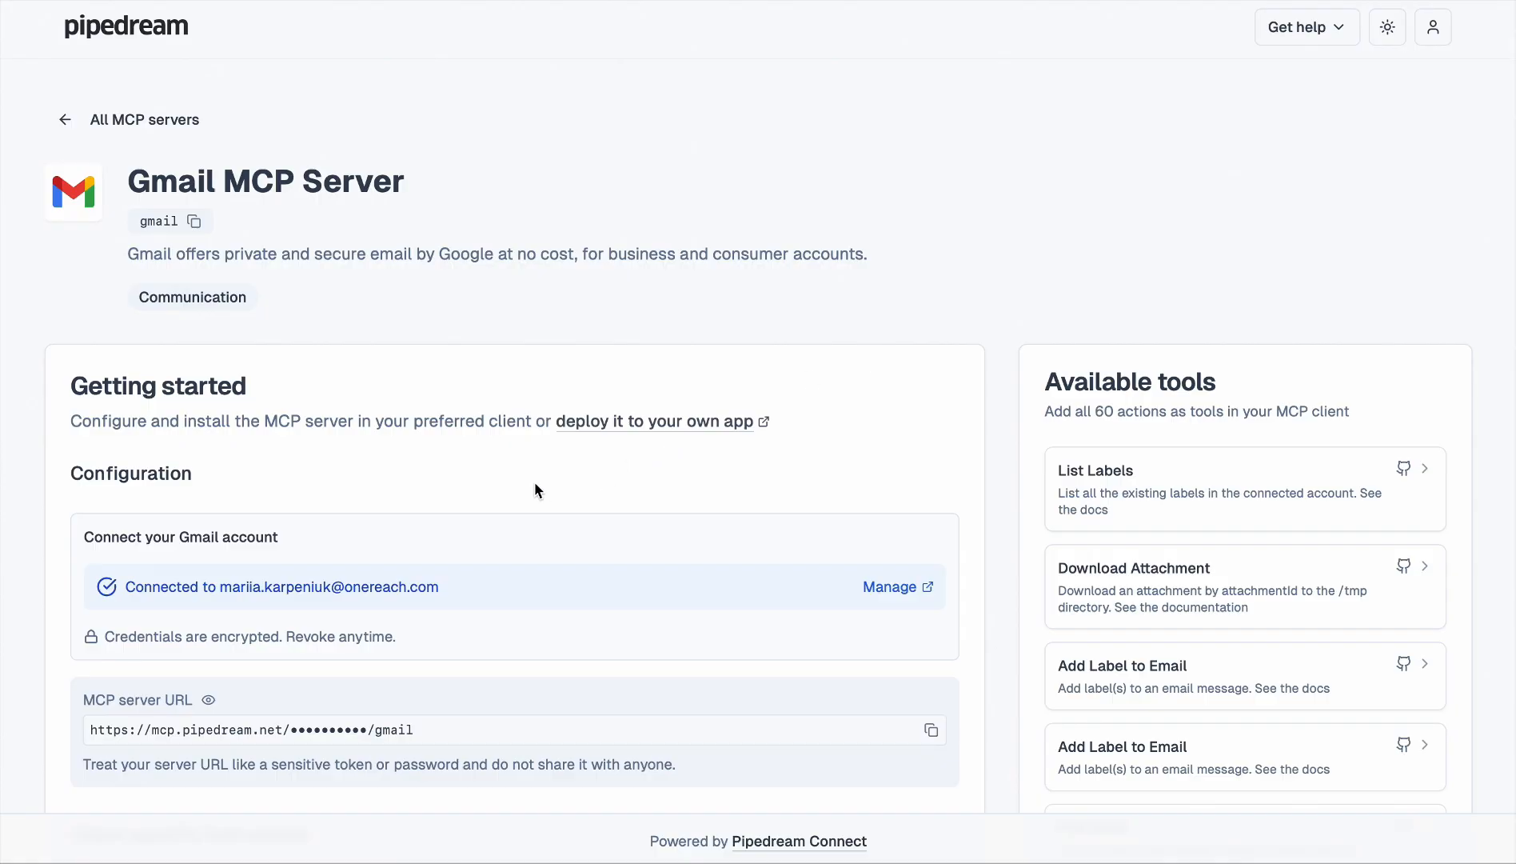
Copy the MCP server URL from Pipedream's Gmail MCP Server page
scroll(534, 484, "down", 3)
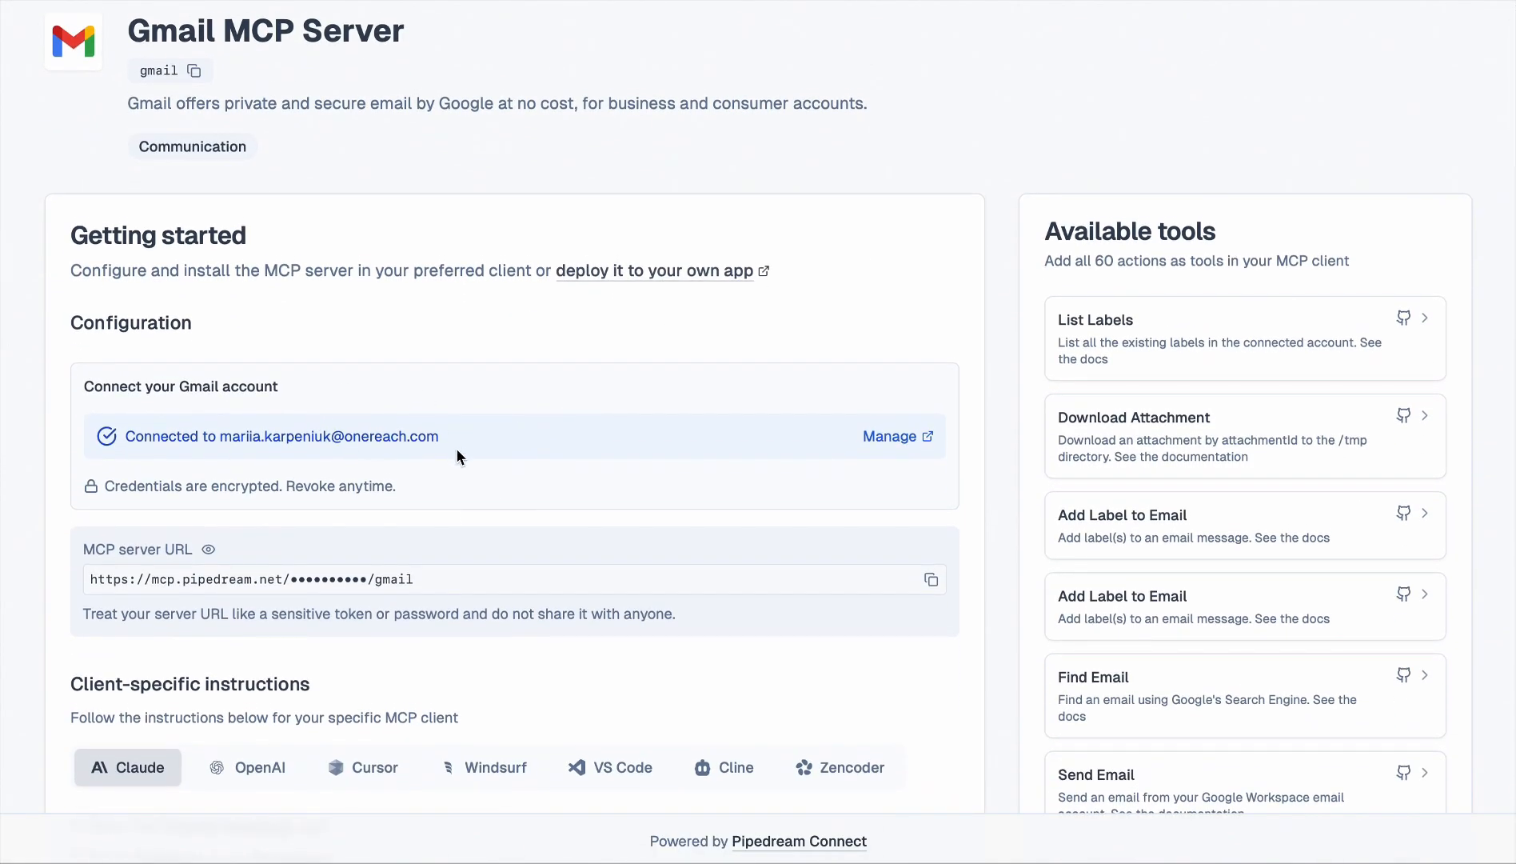
left_click_drag(443, 439, 232, 431)
left_click(450, 443)
left_click(931, 582)
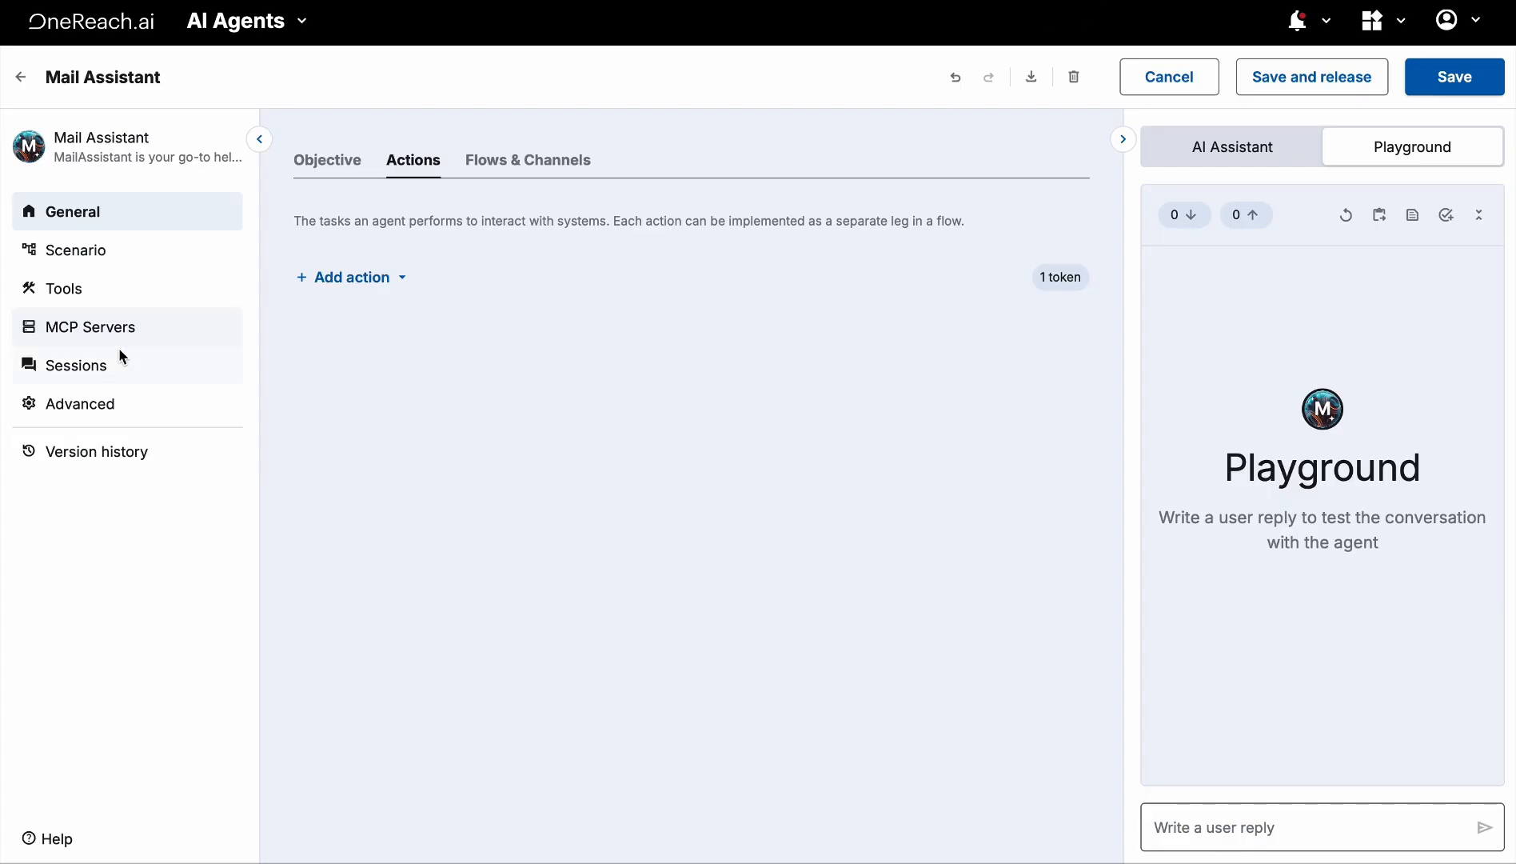
Add an MCP server named 'gmail server', version 1.0.0, with the pasted Pipedream Gmail URL
left_click(83, 332)
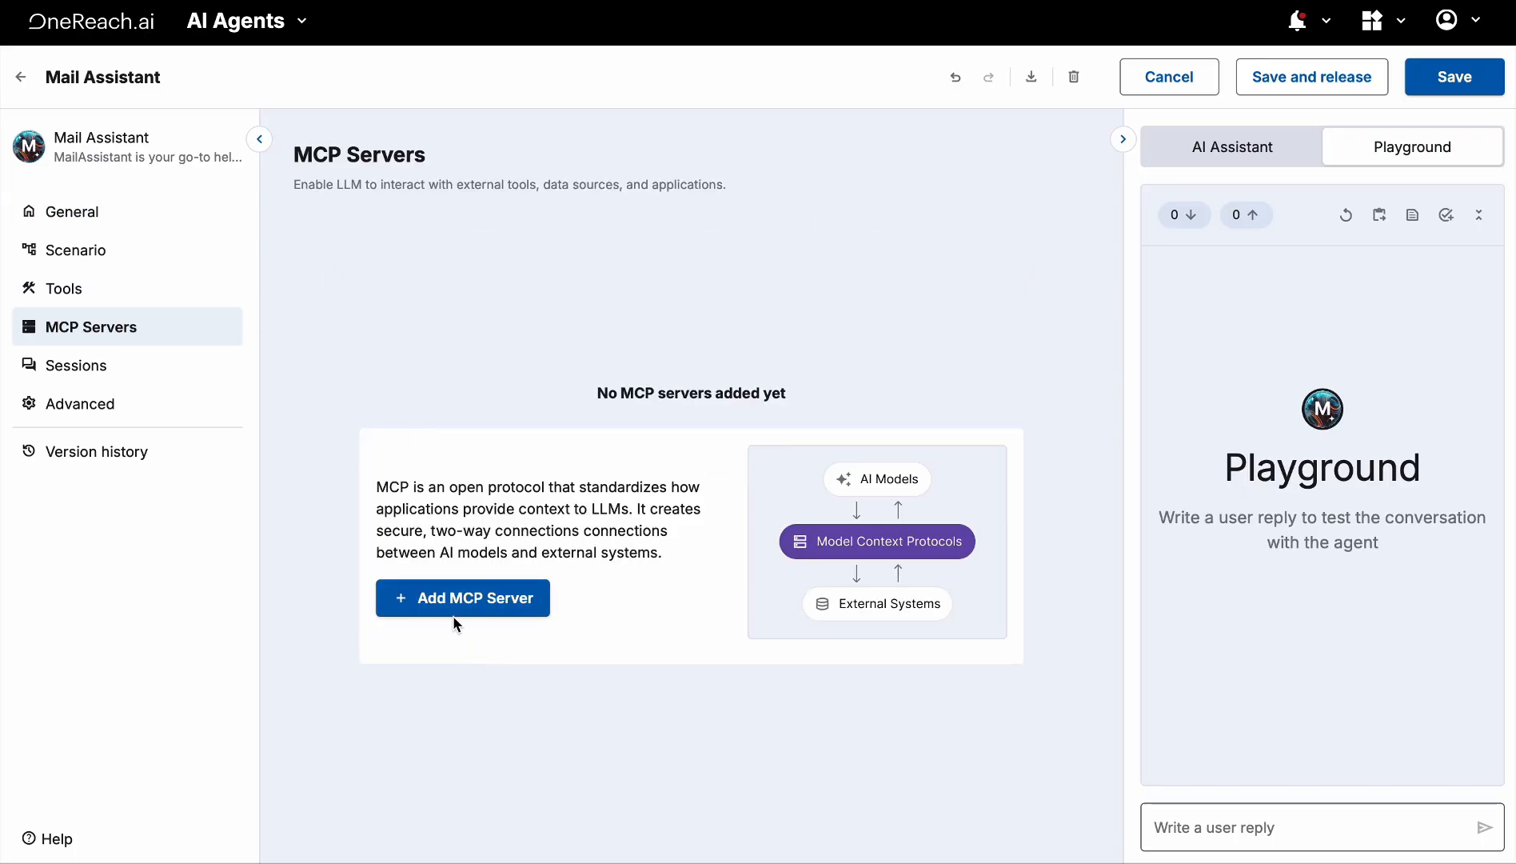
left_click(445, 614)
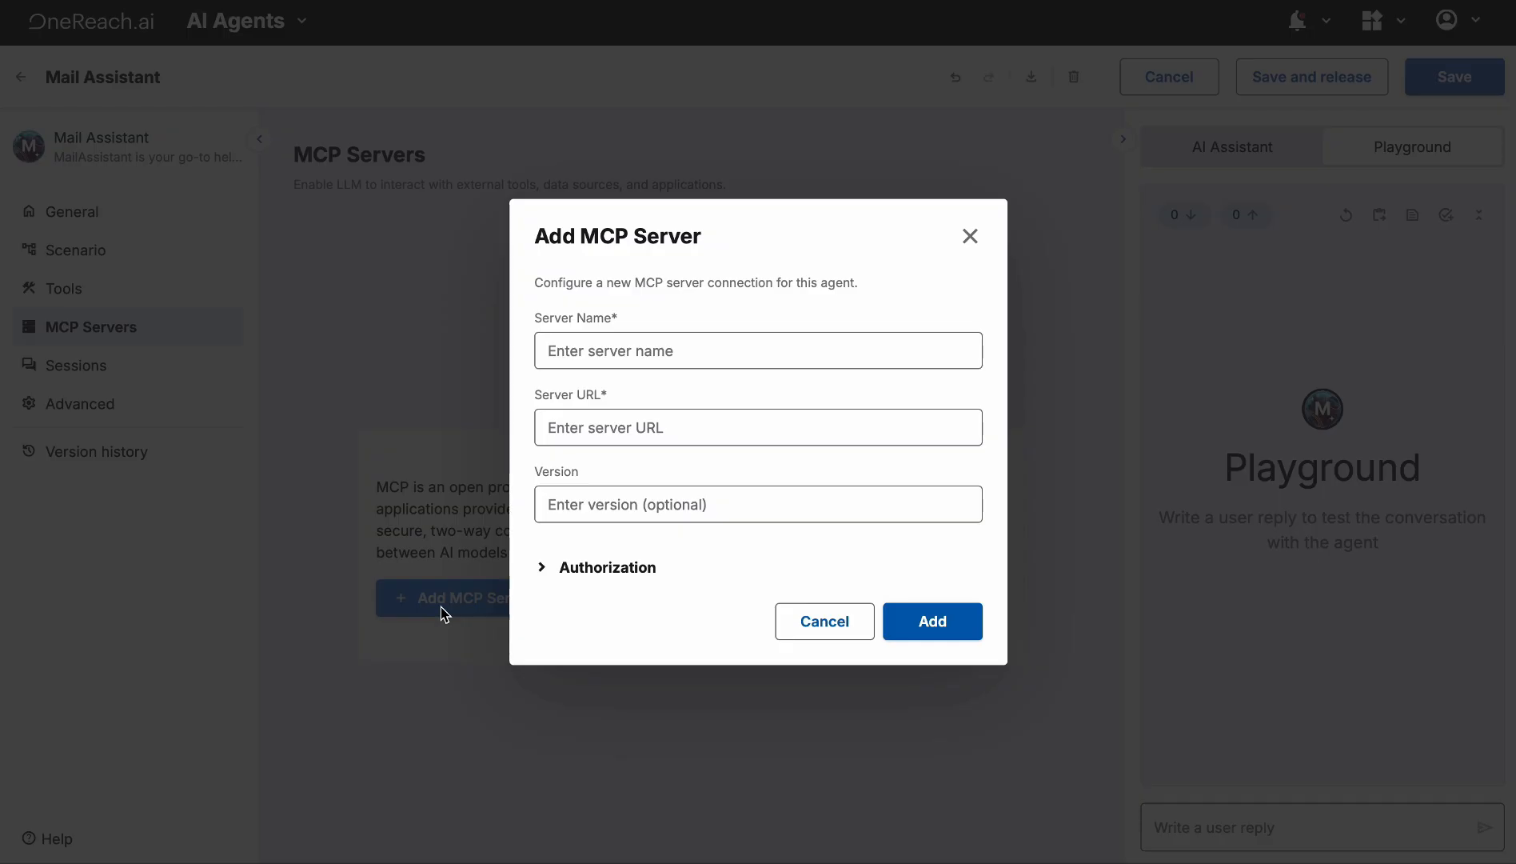
left_click(637, 435)
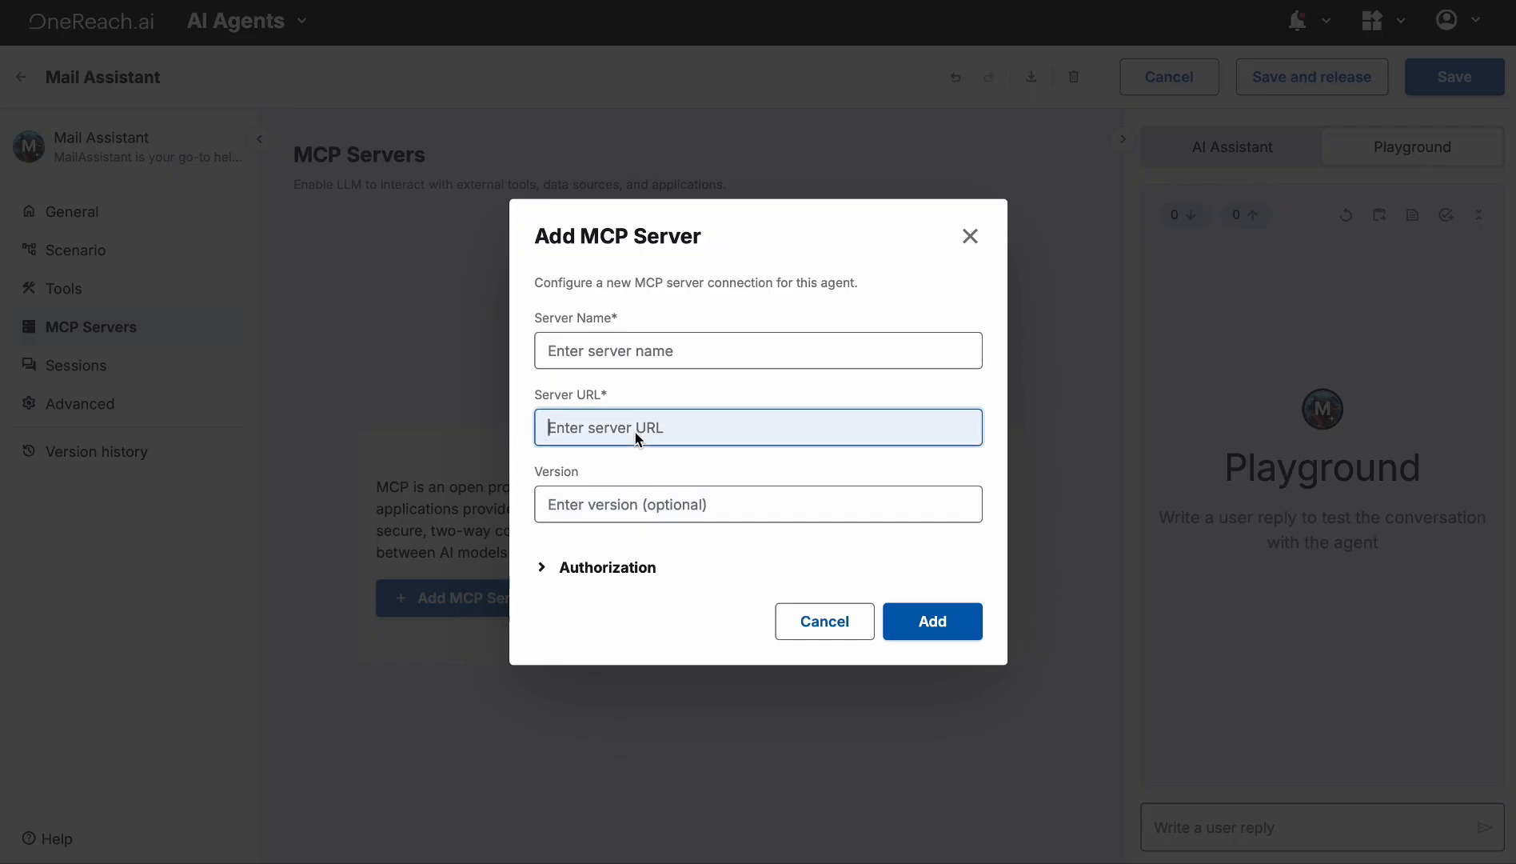
key("ctrl+v")
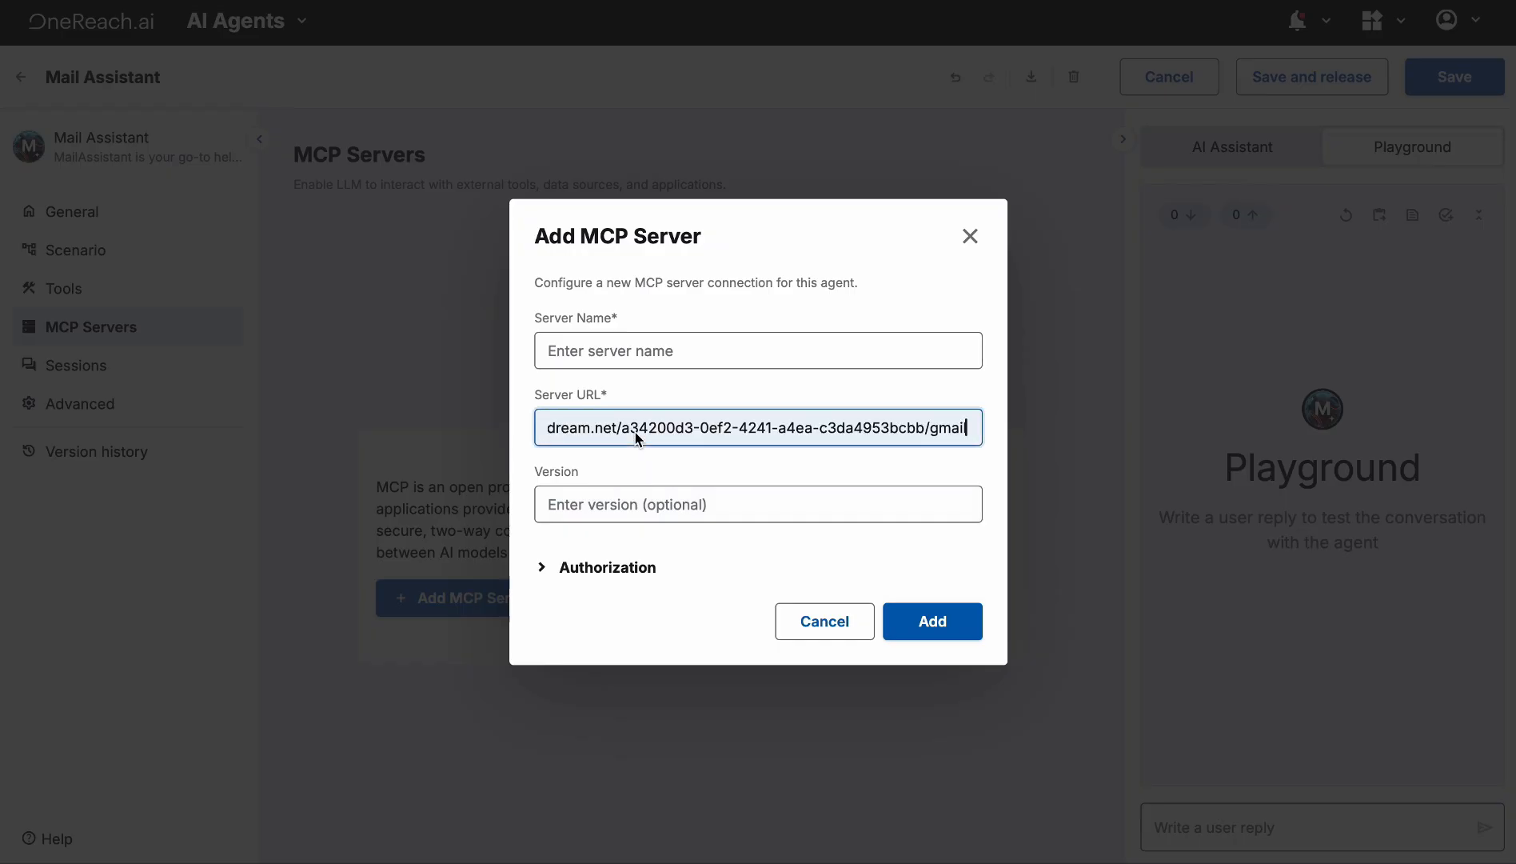
left_click(627, 361)
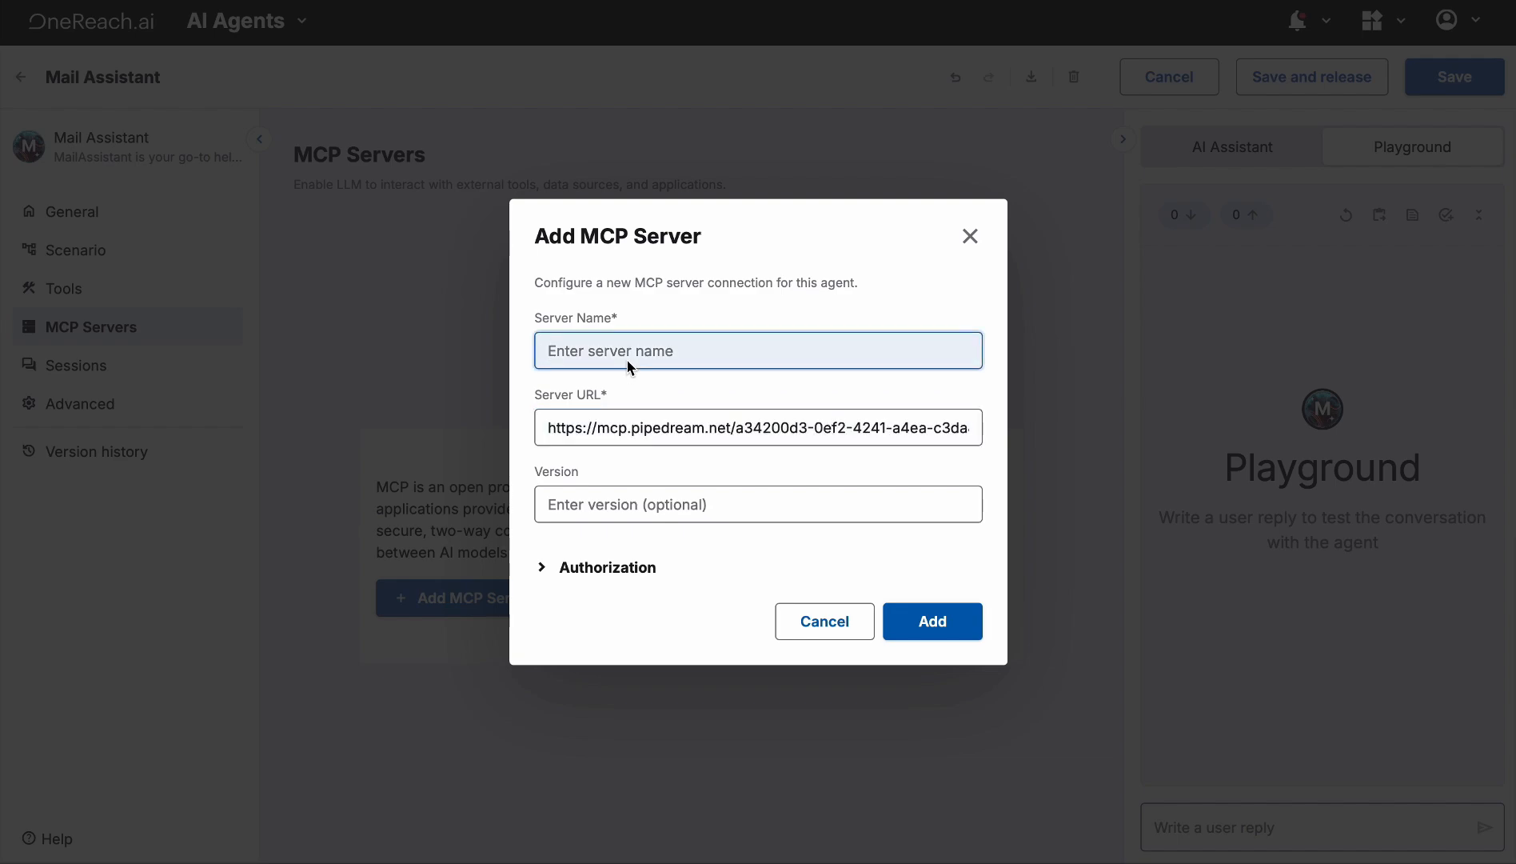
type("gmail server")
left_click(604, 512)
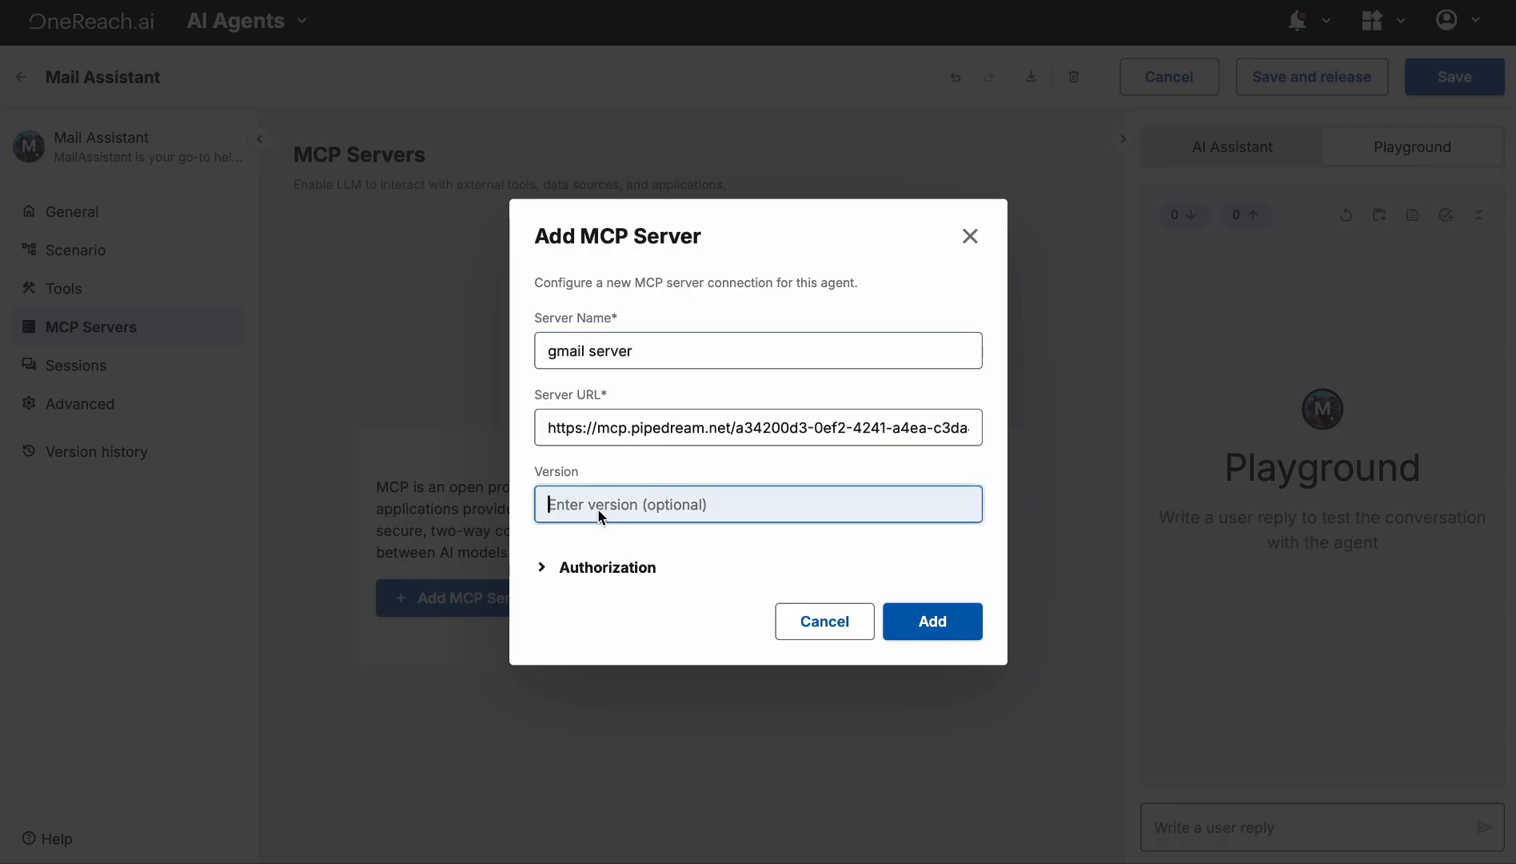
type("1.0.0")
left_click(554, 568)
left_click(560, 527)
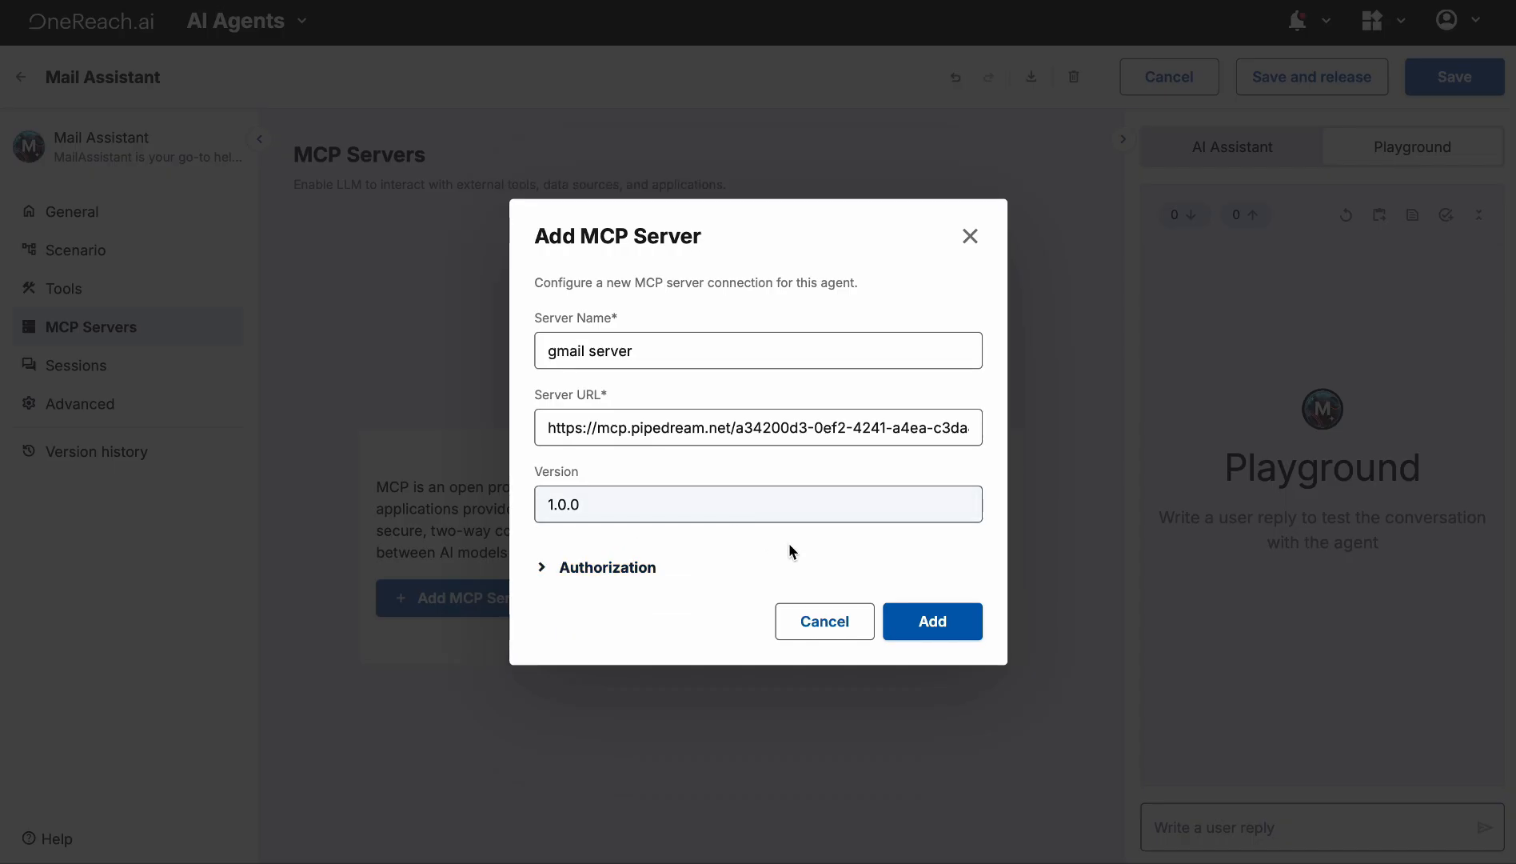
left_click(939, 627)
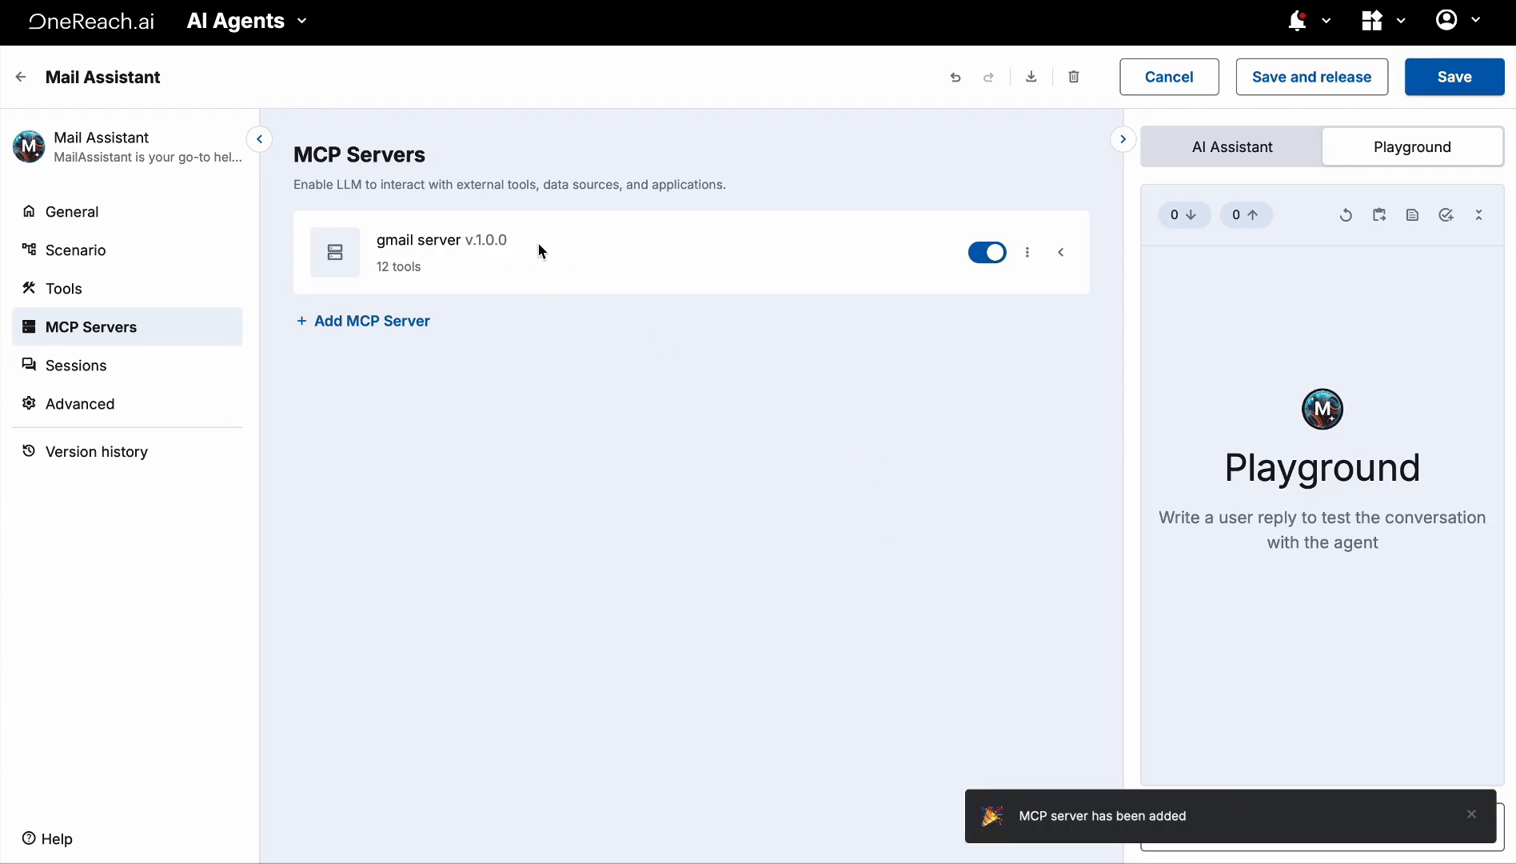
Disable the GMAIL-UPDATE-ORG-SIGNATURE tool in the gmail server's tool list
left_click(398, 271)
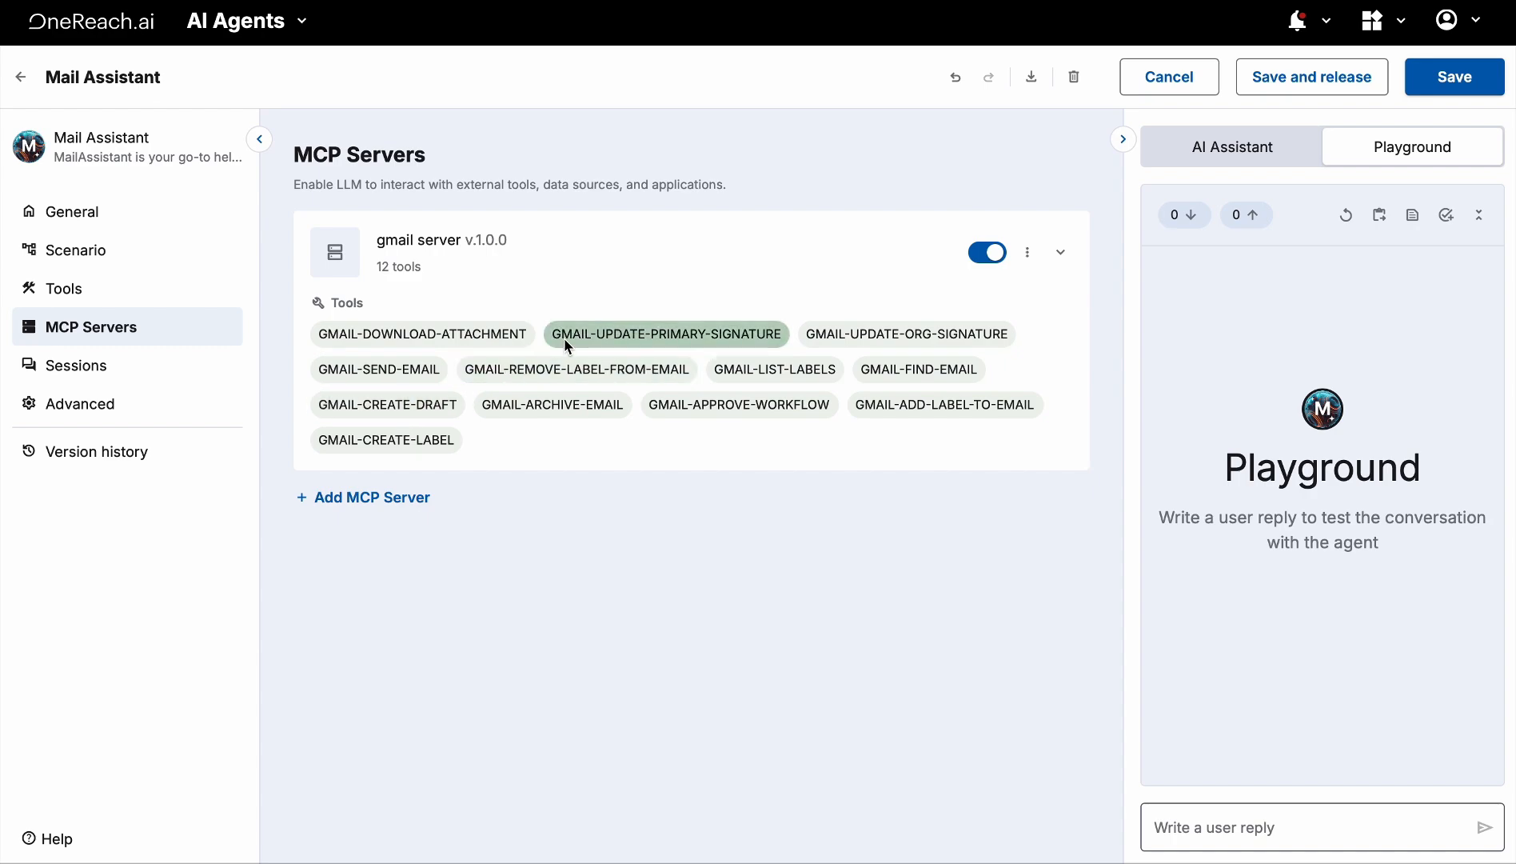
left_click(903, 341)
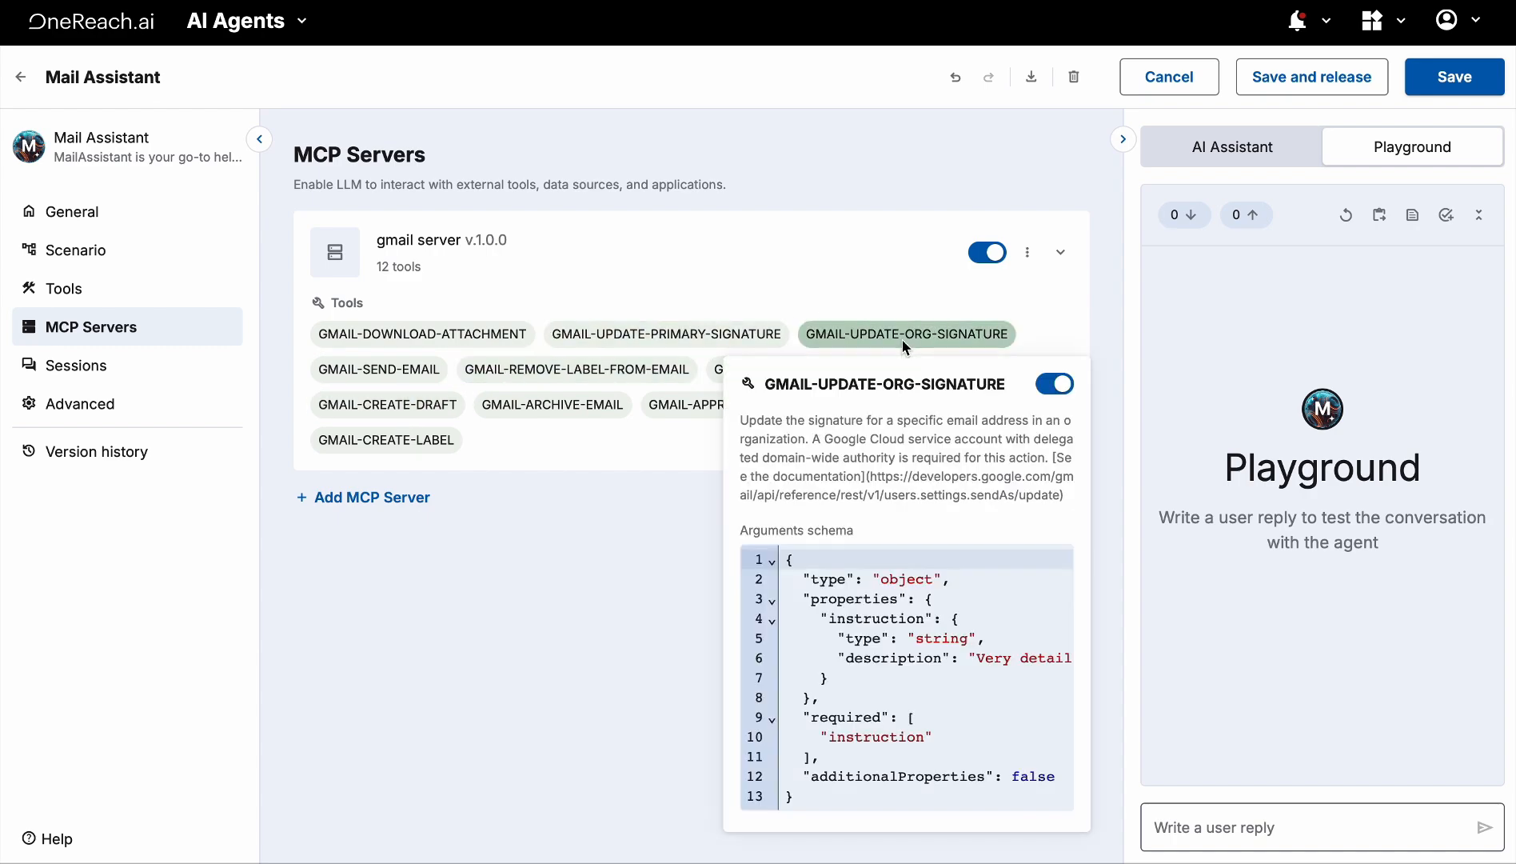
left_click(1060, 382)
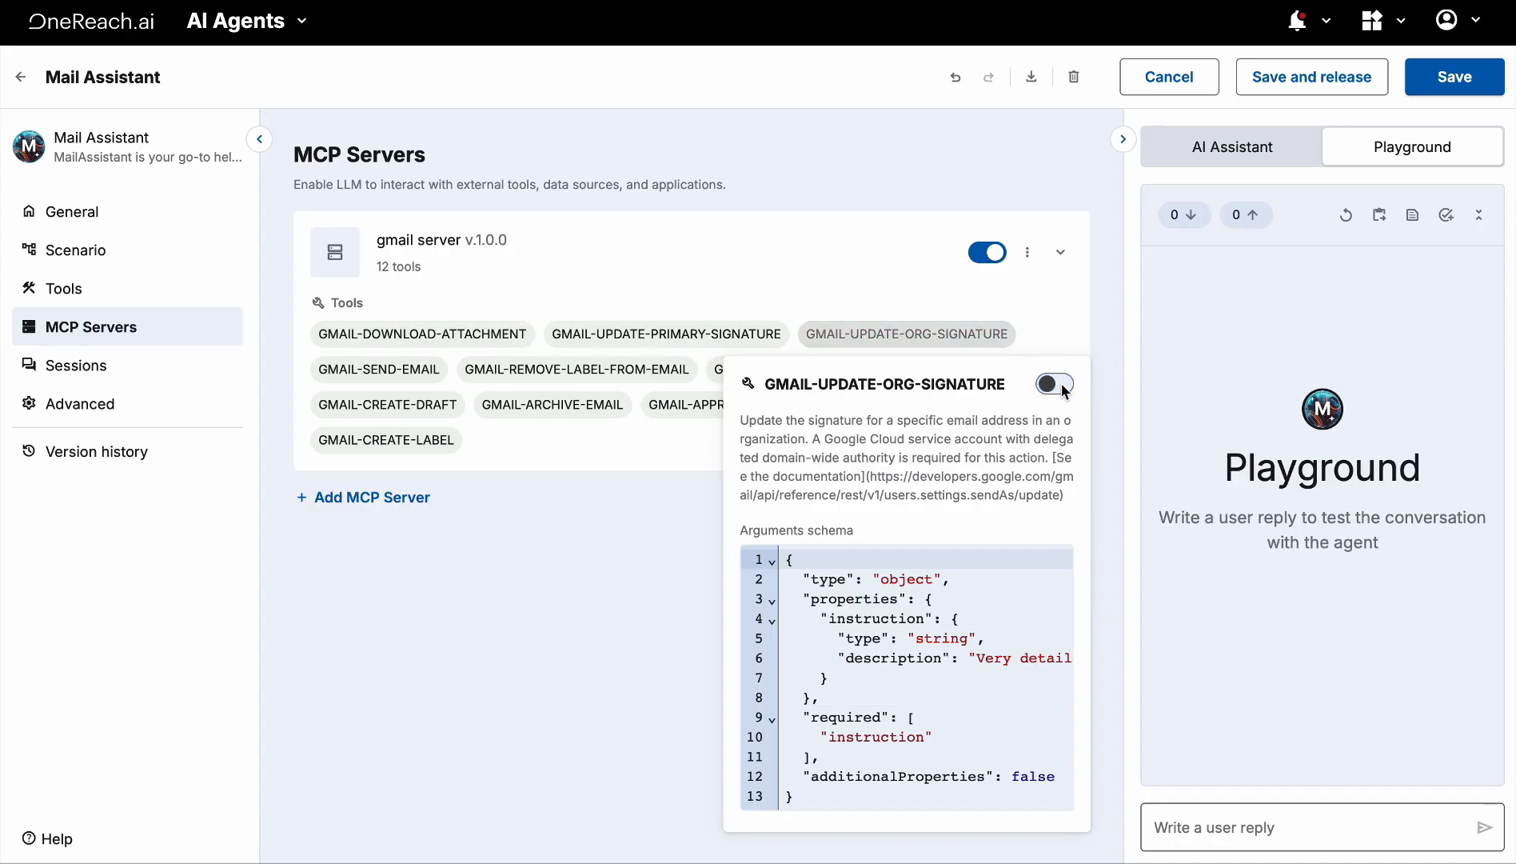
left_click(668, 566)
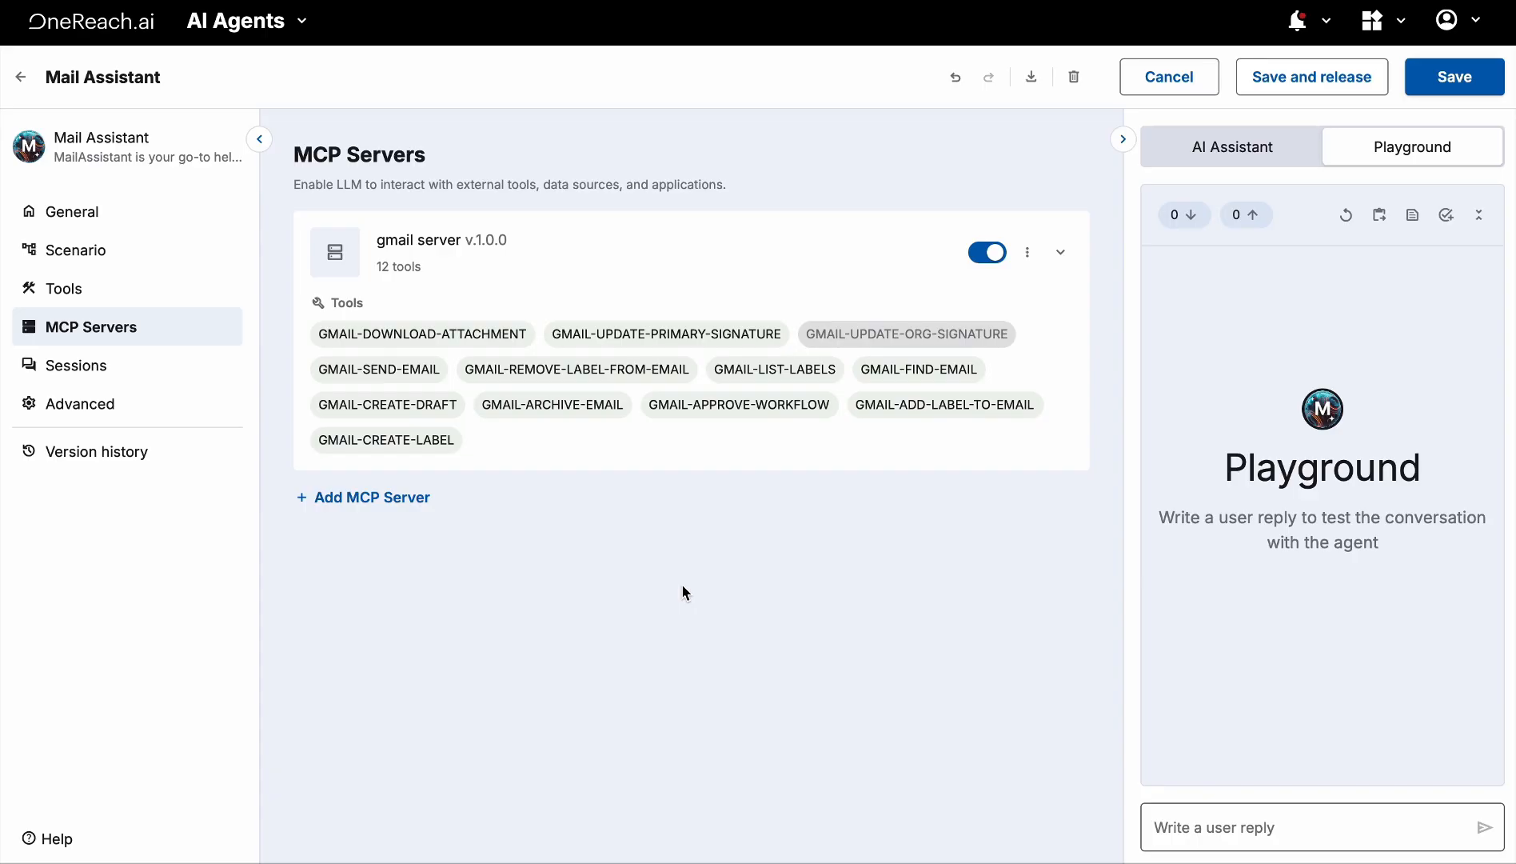
Inspect the GMAIL-ARCHIVE-EMAIL tool's schema, reading its type and description lines
left_click(553, 410)
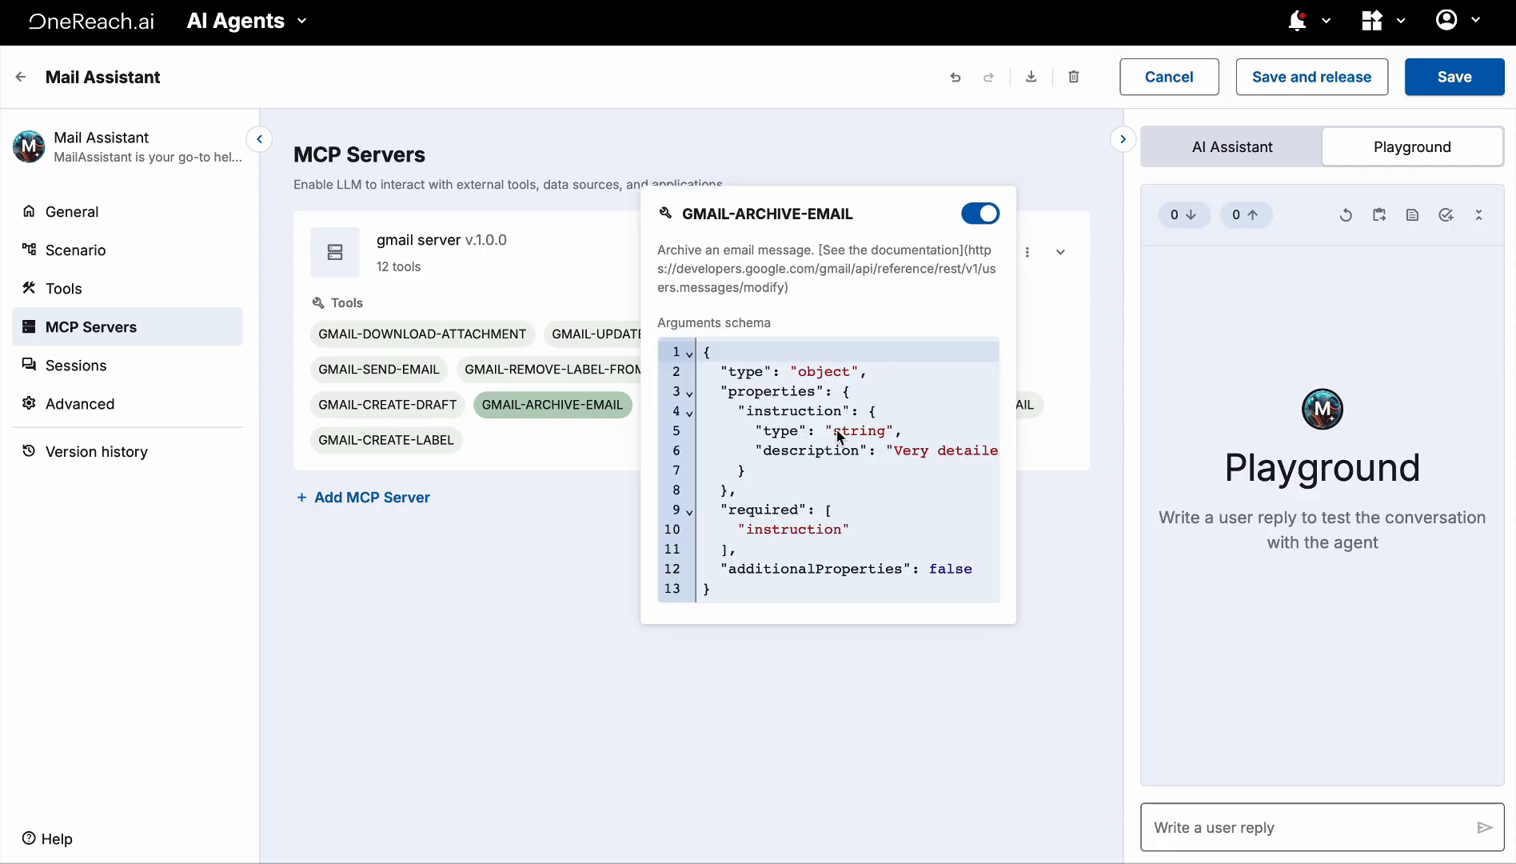
scroll(840, 440, "right", 3)
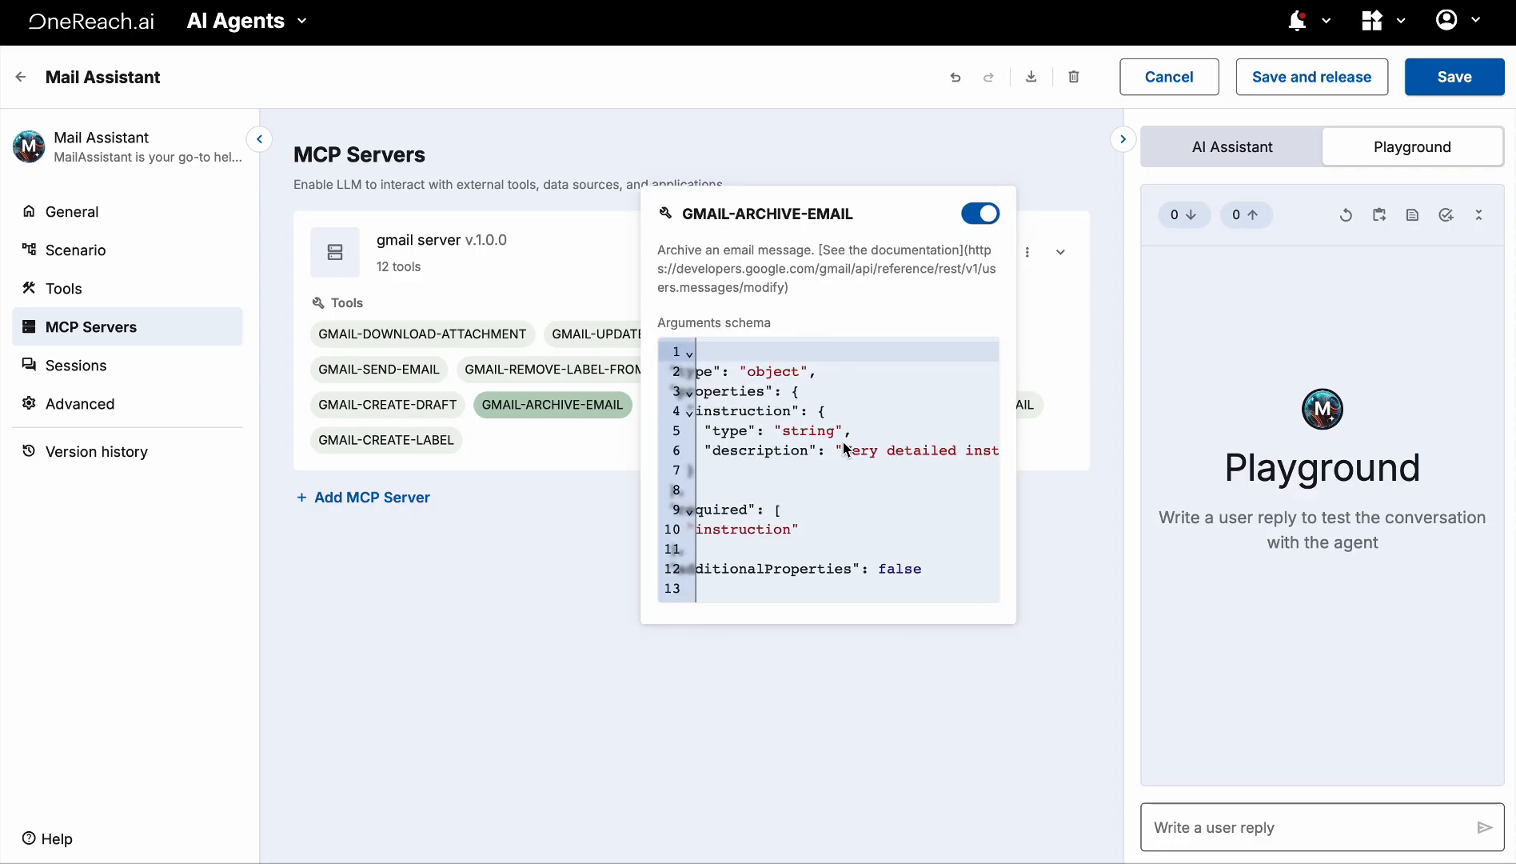
scroll(844, 445, "left", 2)
scroll(847, 448, "right", 4)
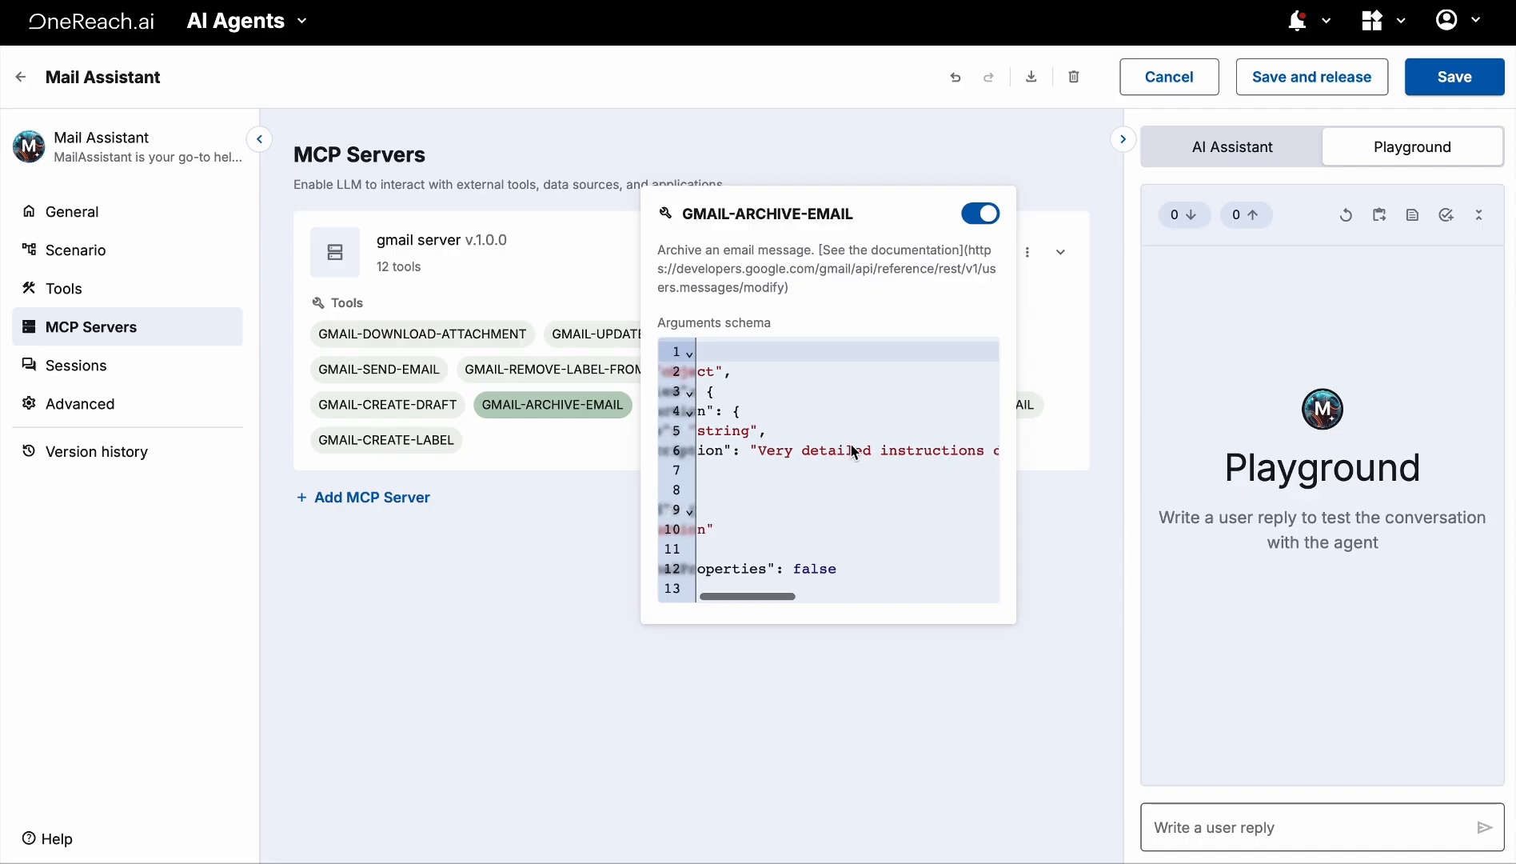
scroll(849, 447, "left", 3)
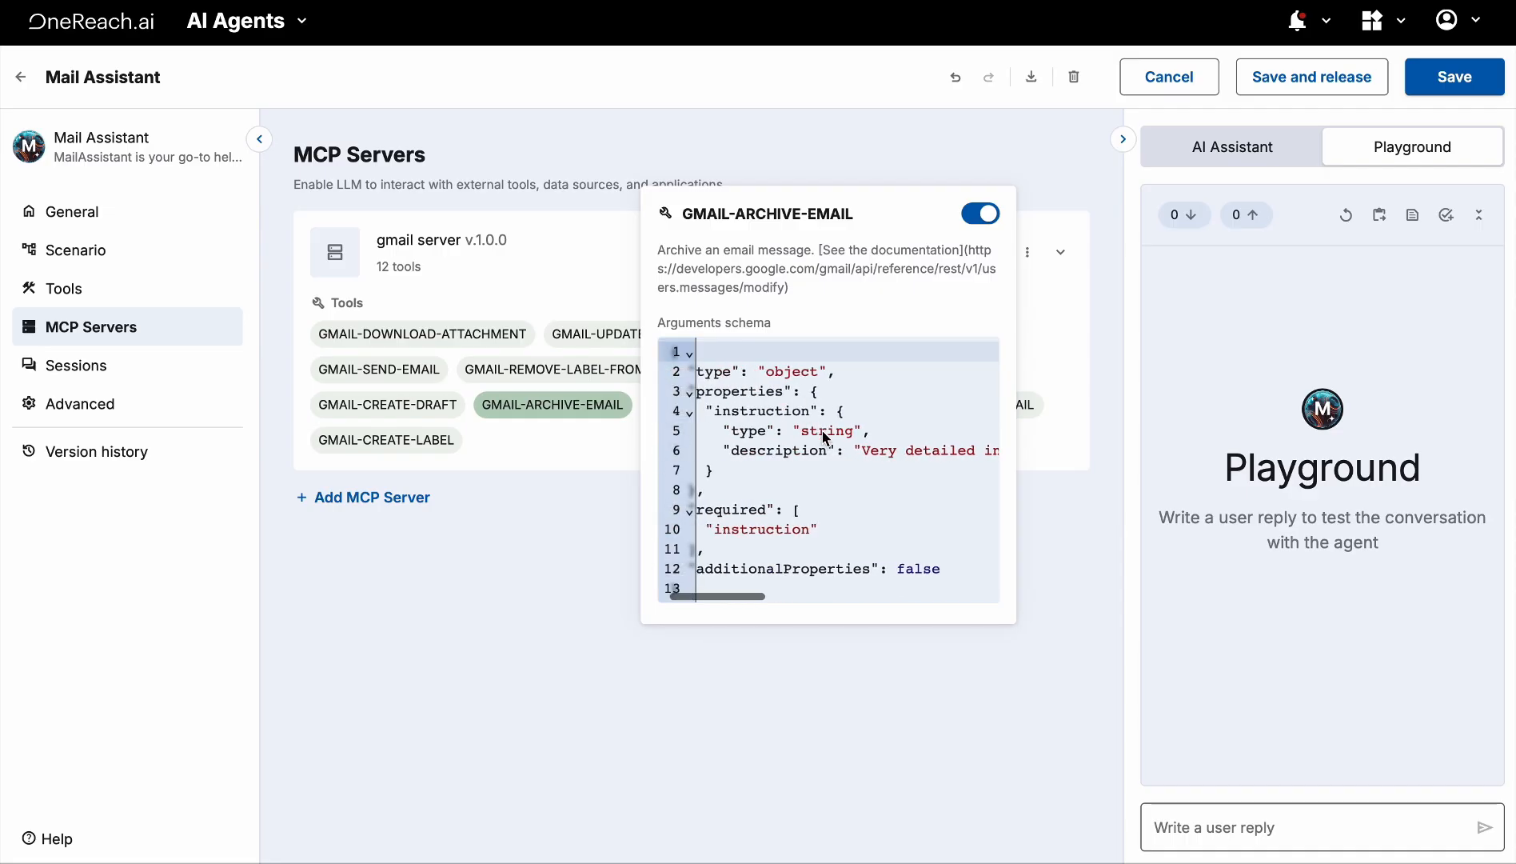
left_click_drag(734, 433, 868, 435)
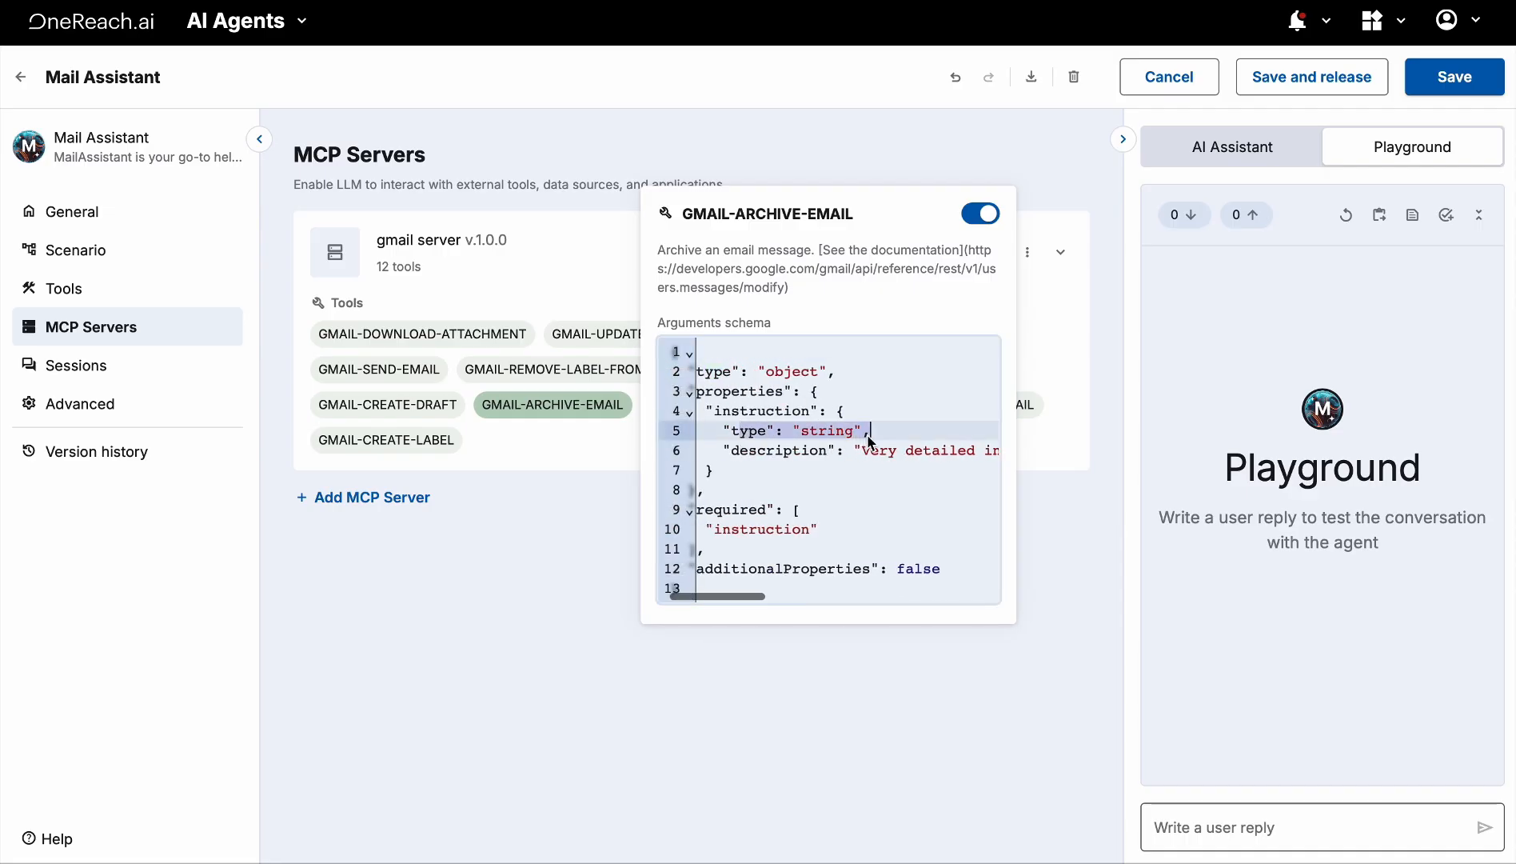
left_click(802, 457)
left_click_drag(724, 452, 780, 458)
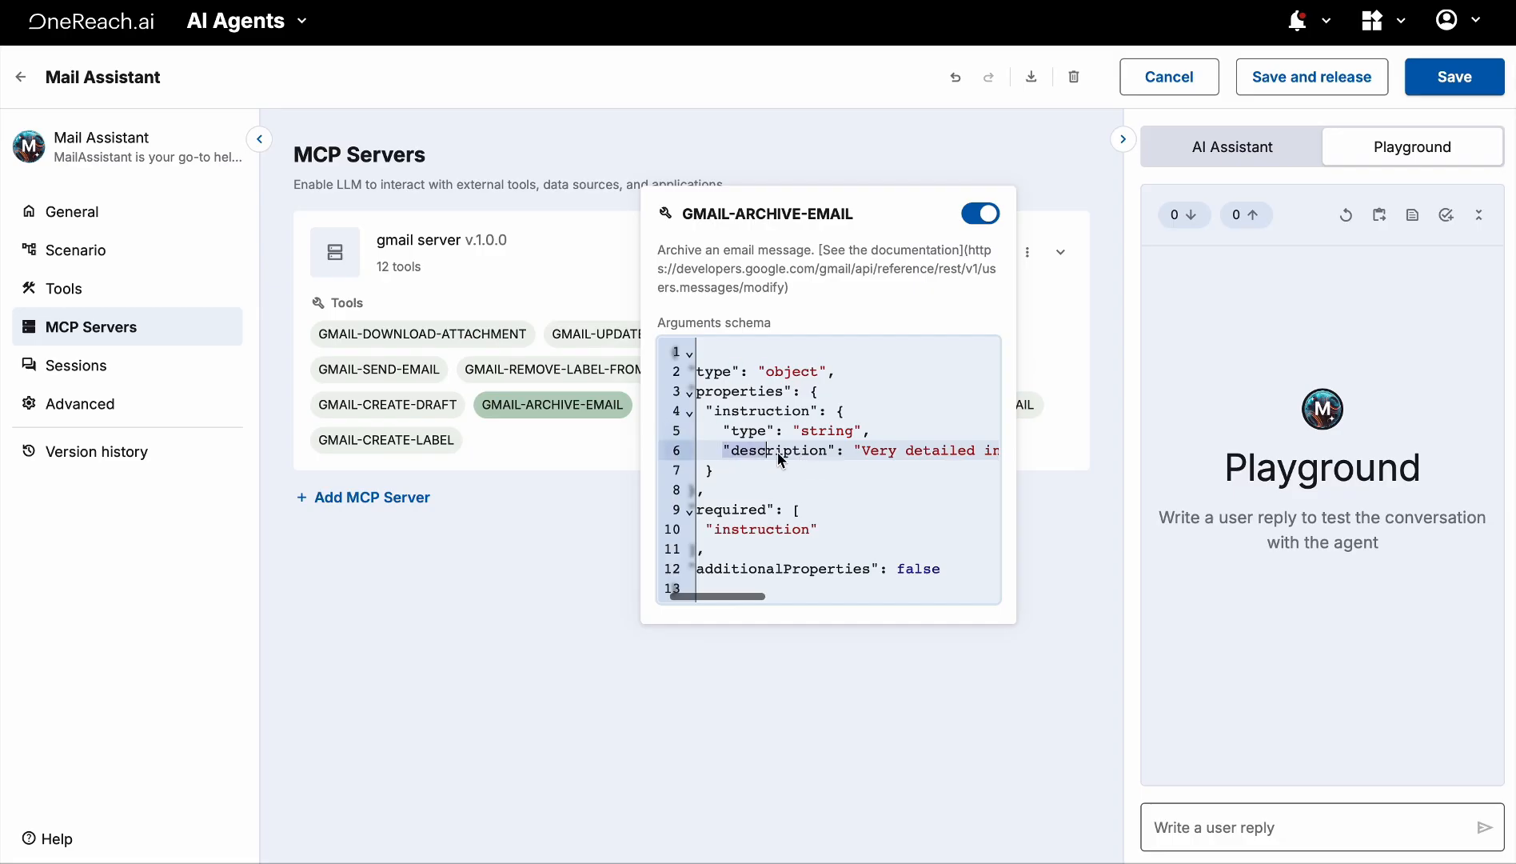
right_click(887, 472)
left_click(822, 485)
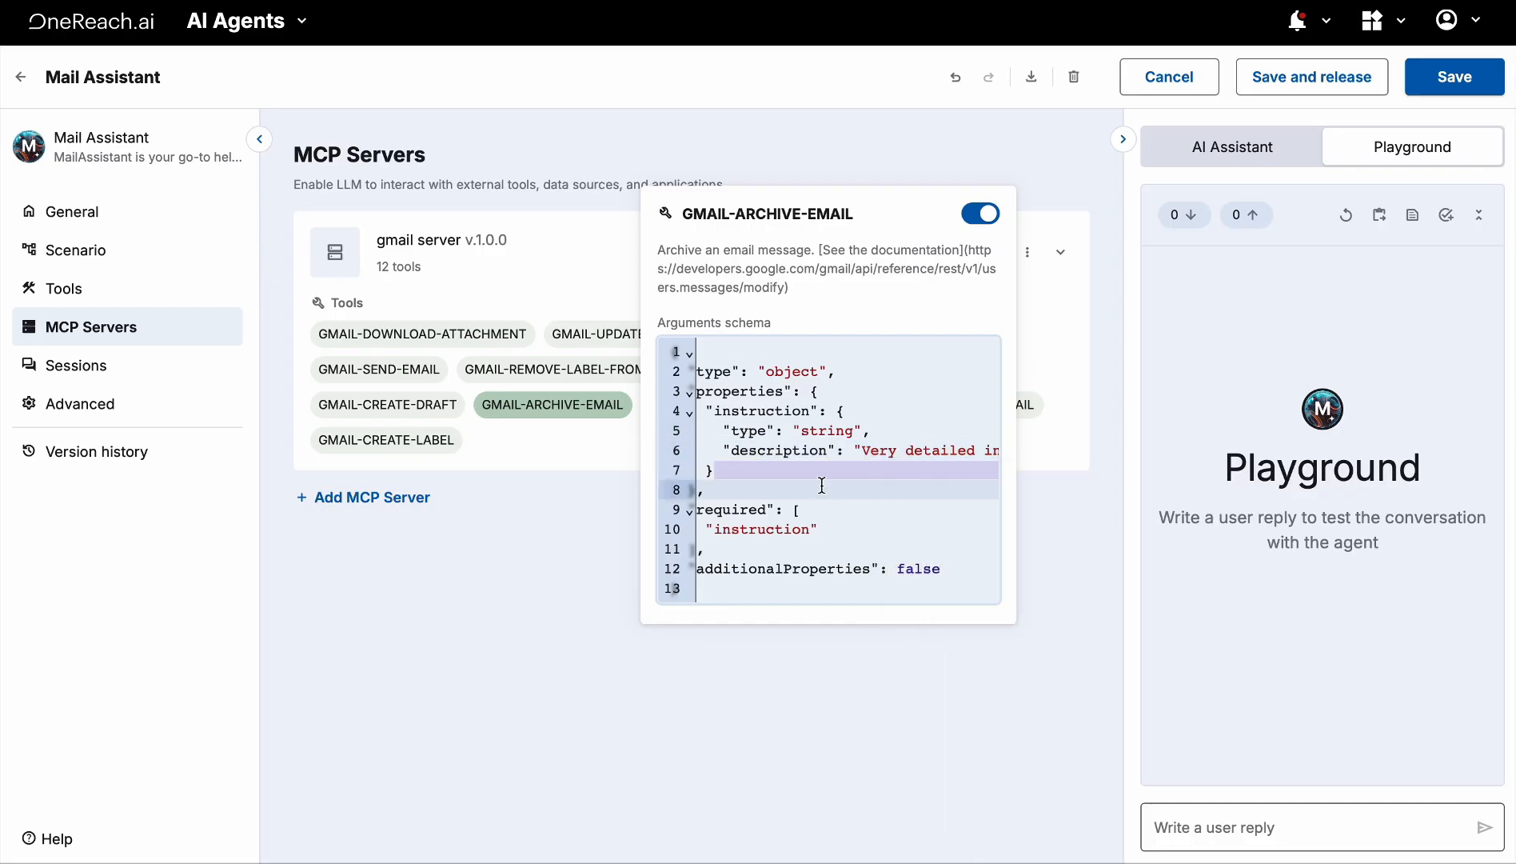
scroll(821, 486, "right", 2)
scroll(822, 485, "left", 3)
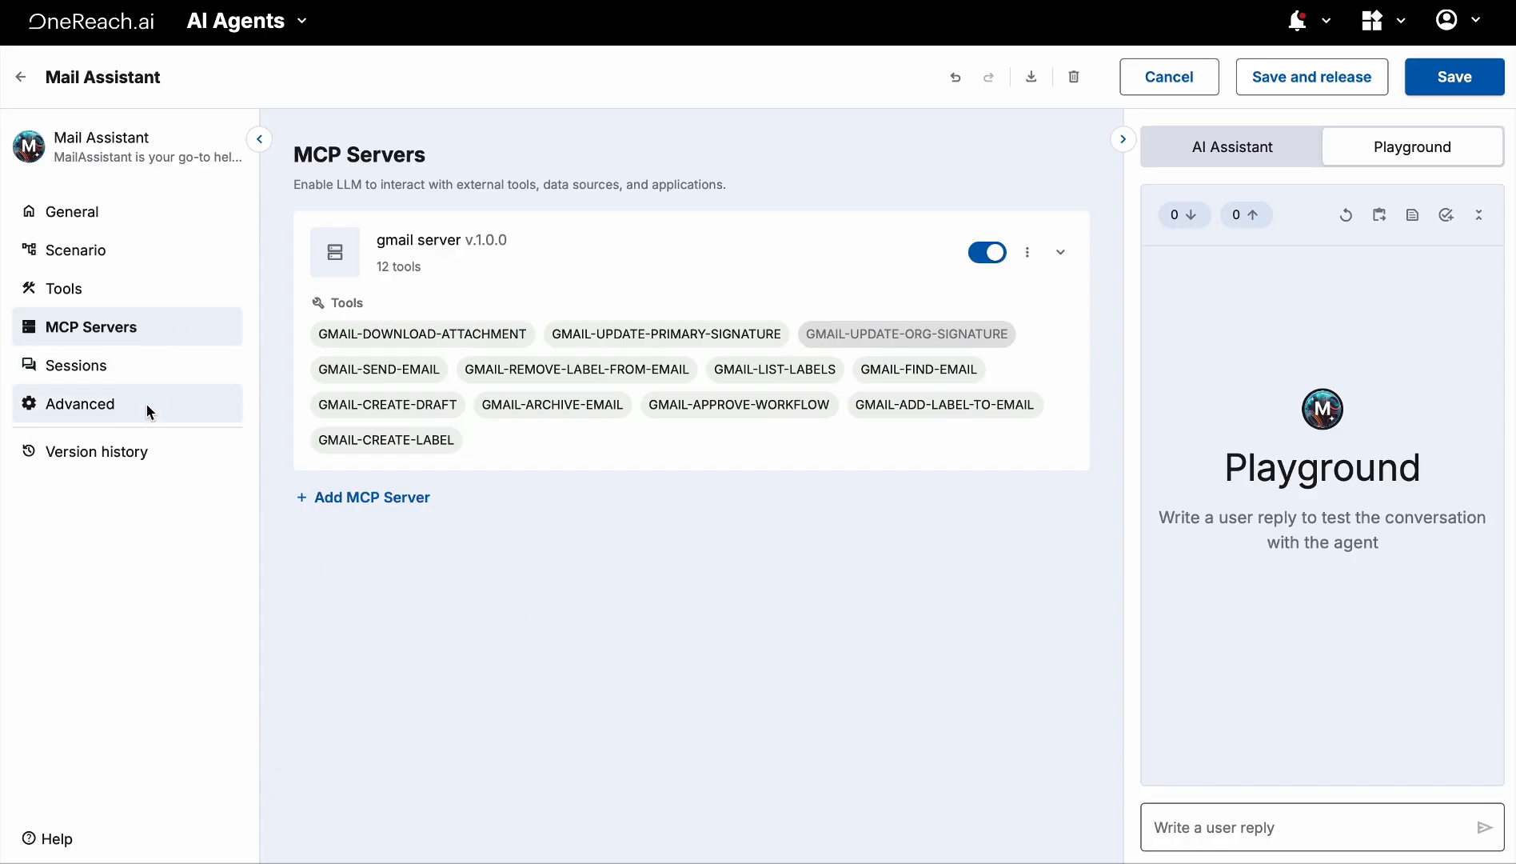
Add a starter history user message 'Hi' in Advanced settings and save the agent
left_click(121, 404)
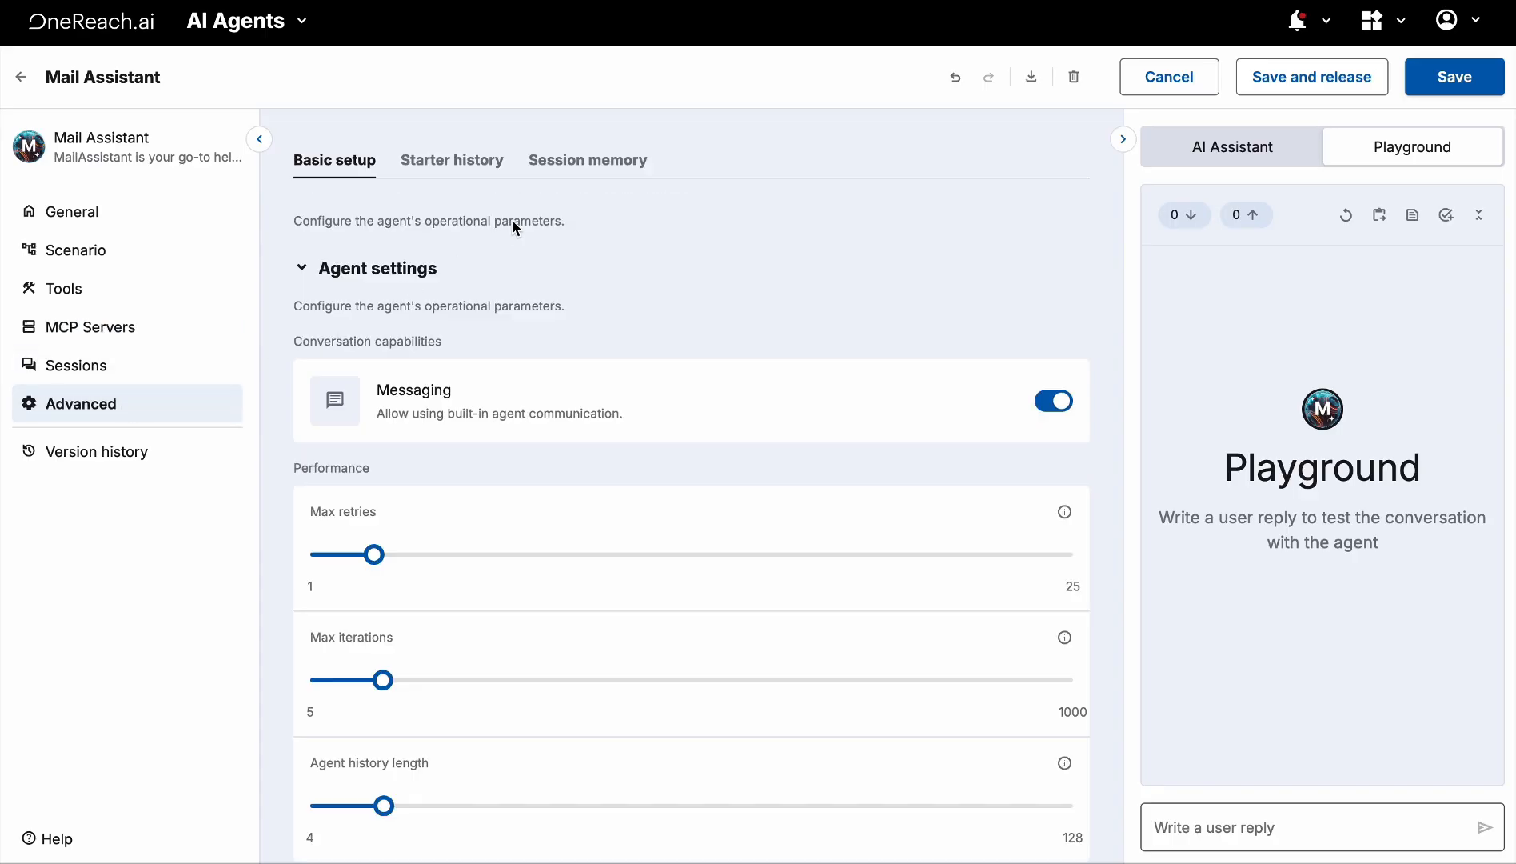
left_click(478, 163)
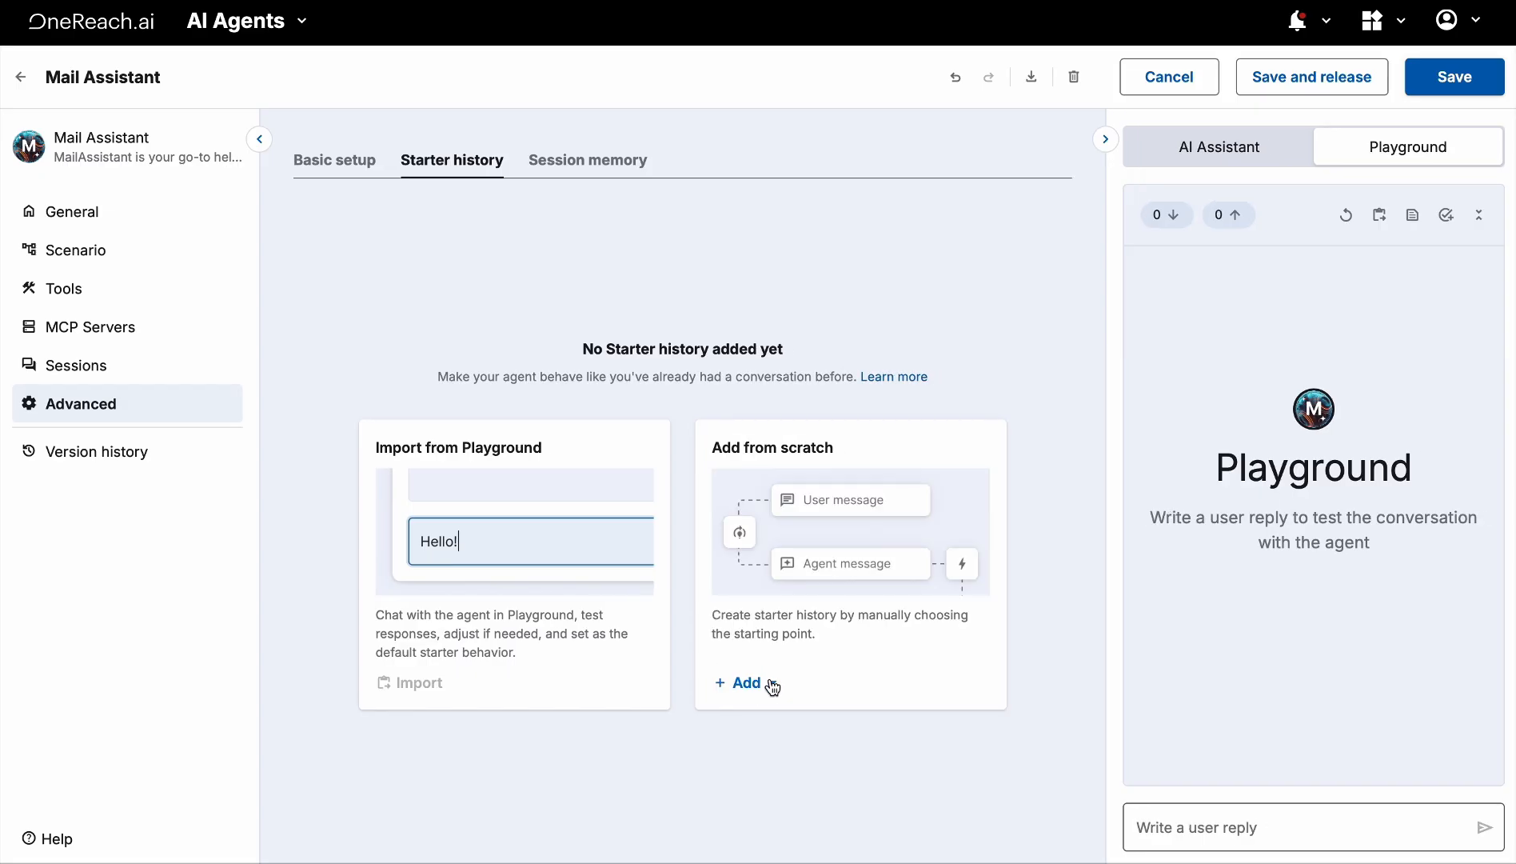
left_click(755, 684)
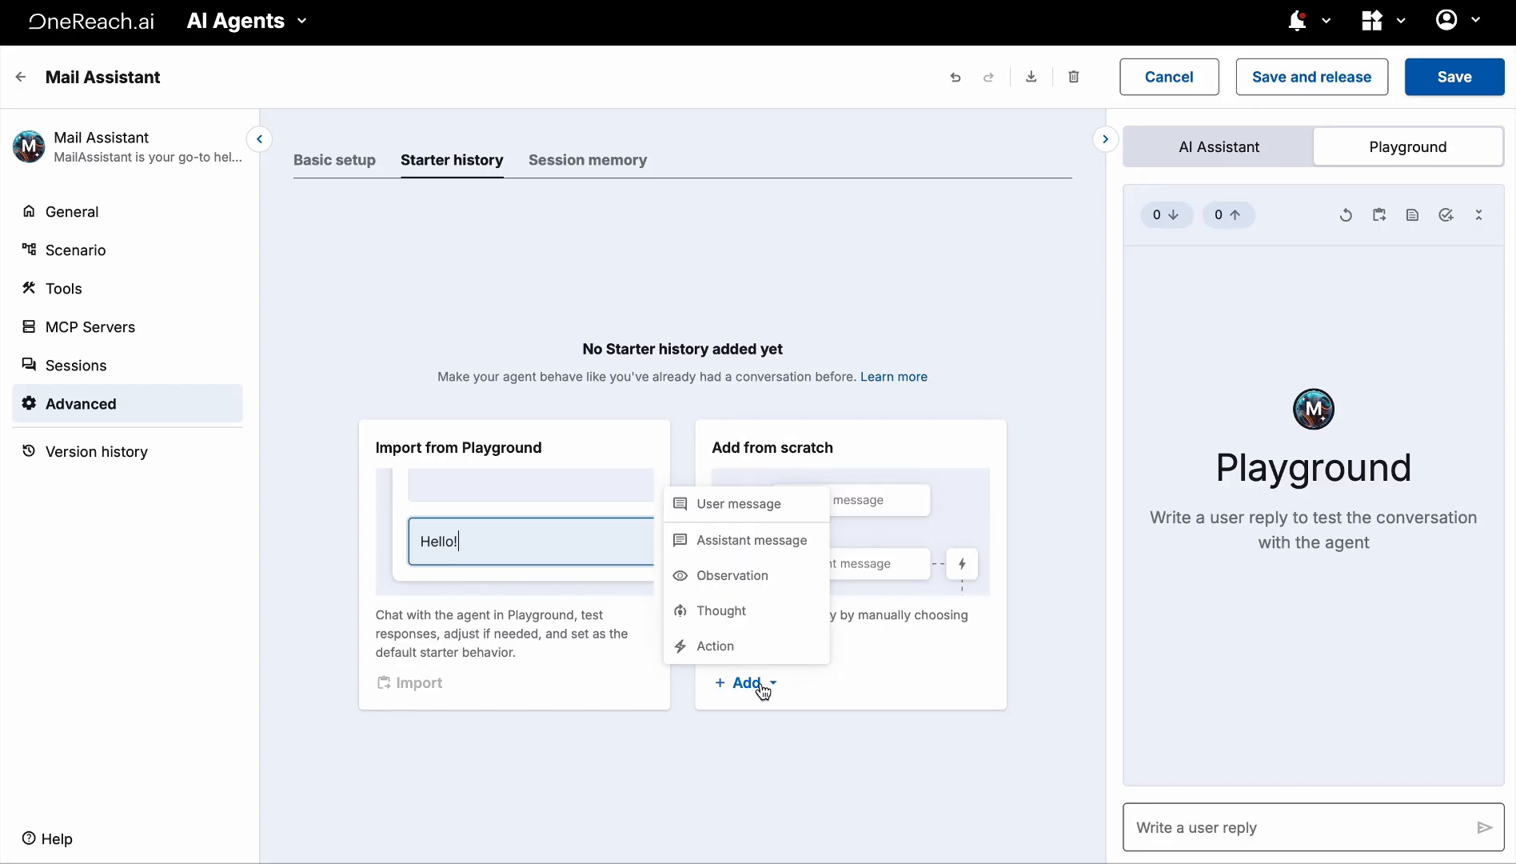
left_click(755, 512)
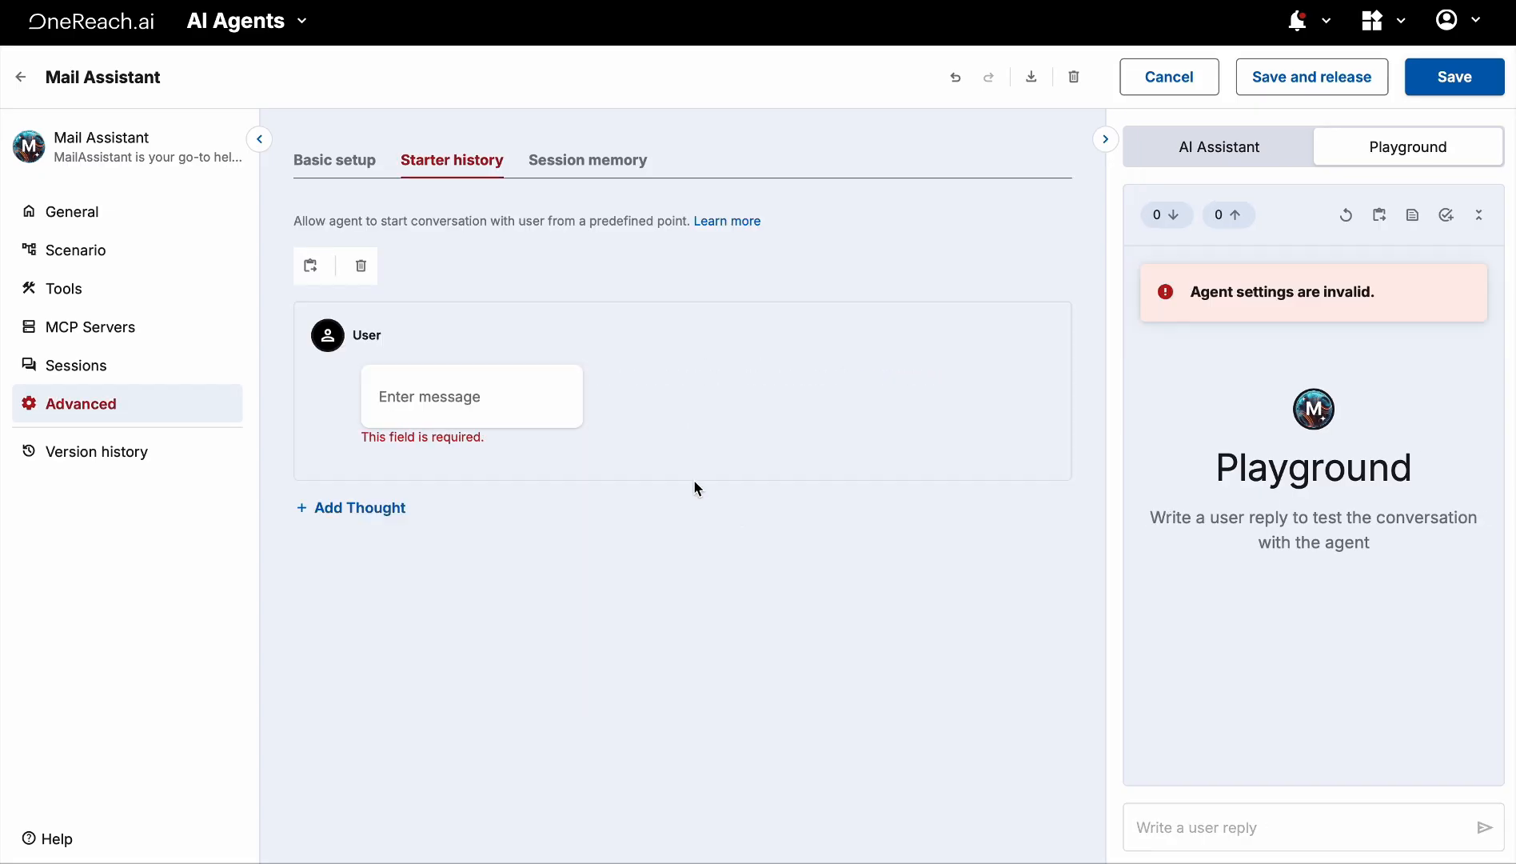
left_click(508, 398)
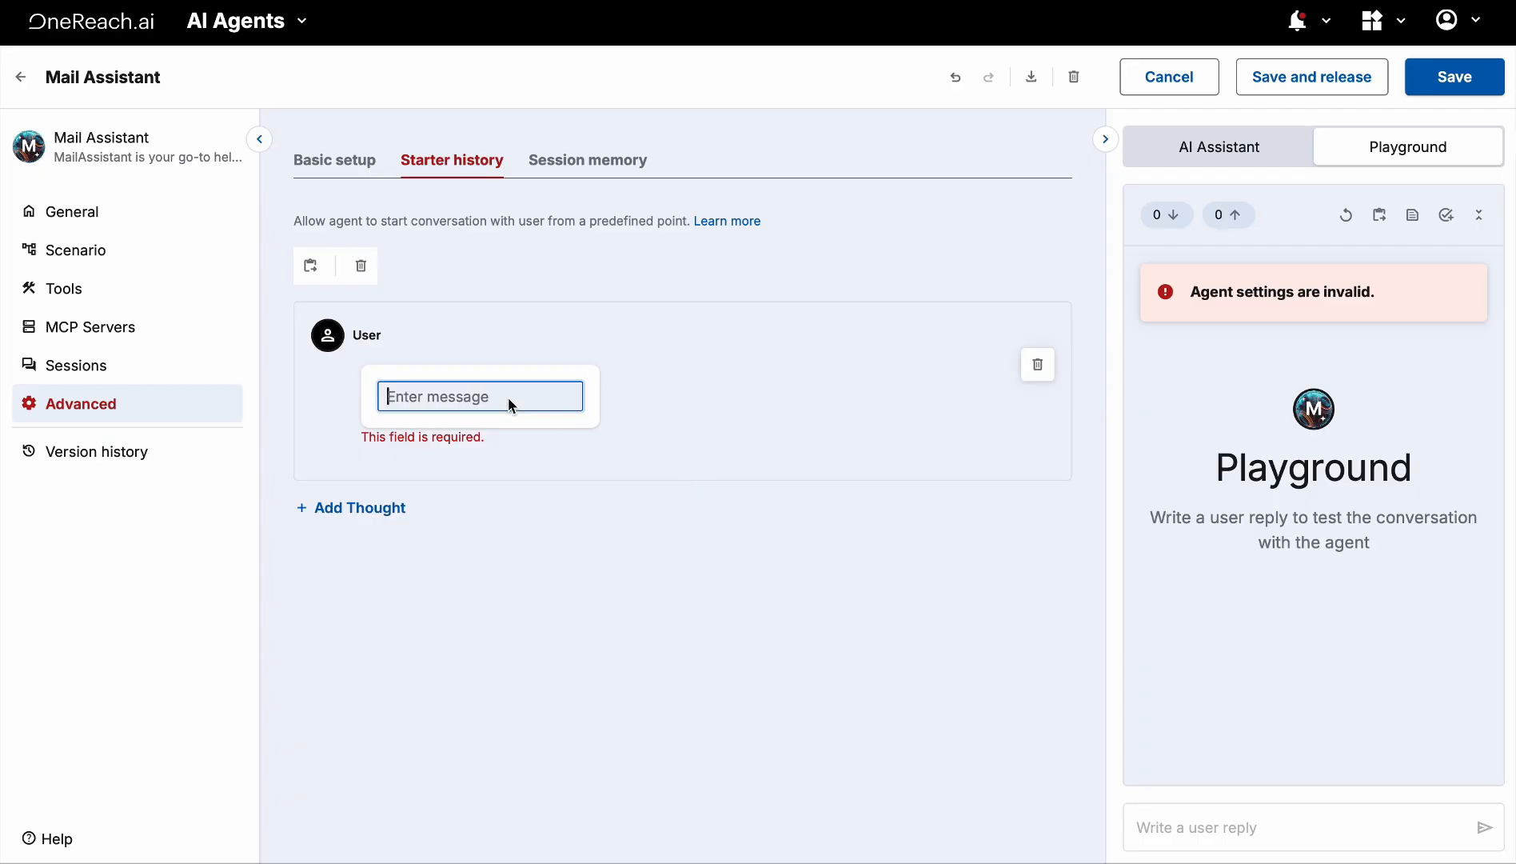
type("Hi")
left_click(484, 563)
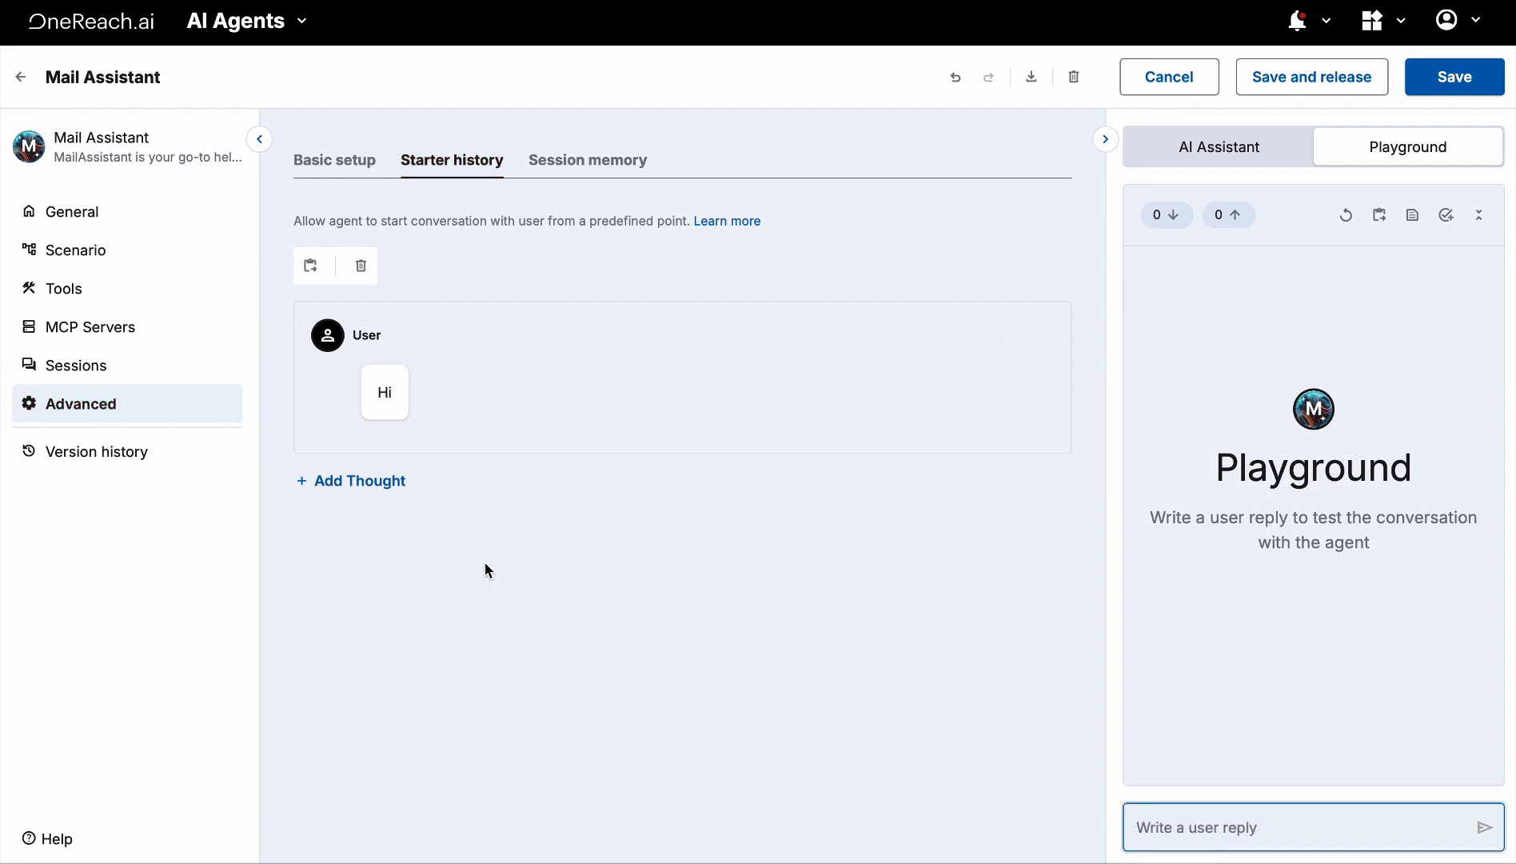
left_click(1455, 76)
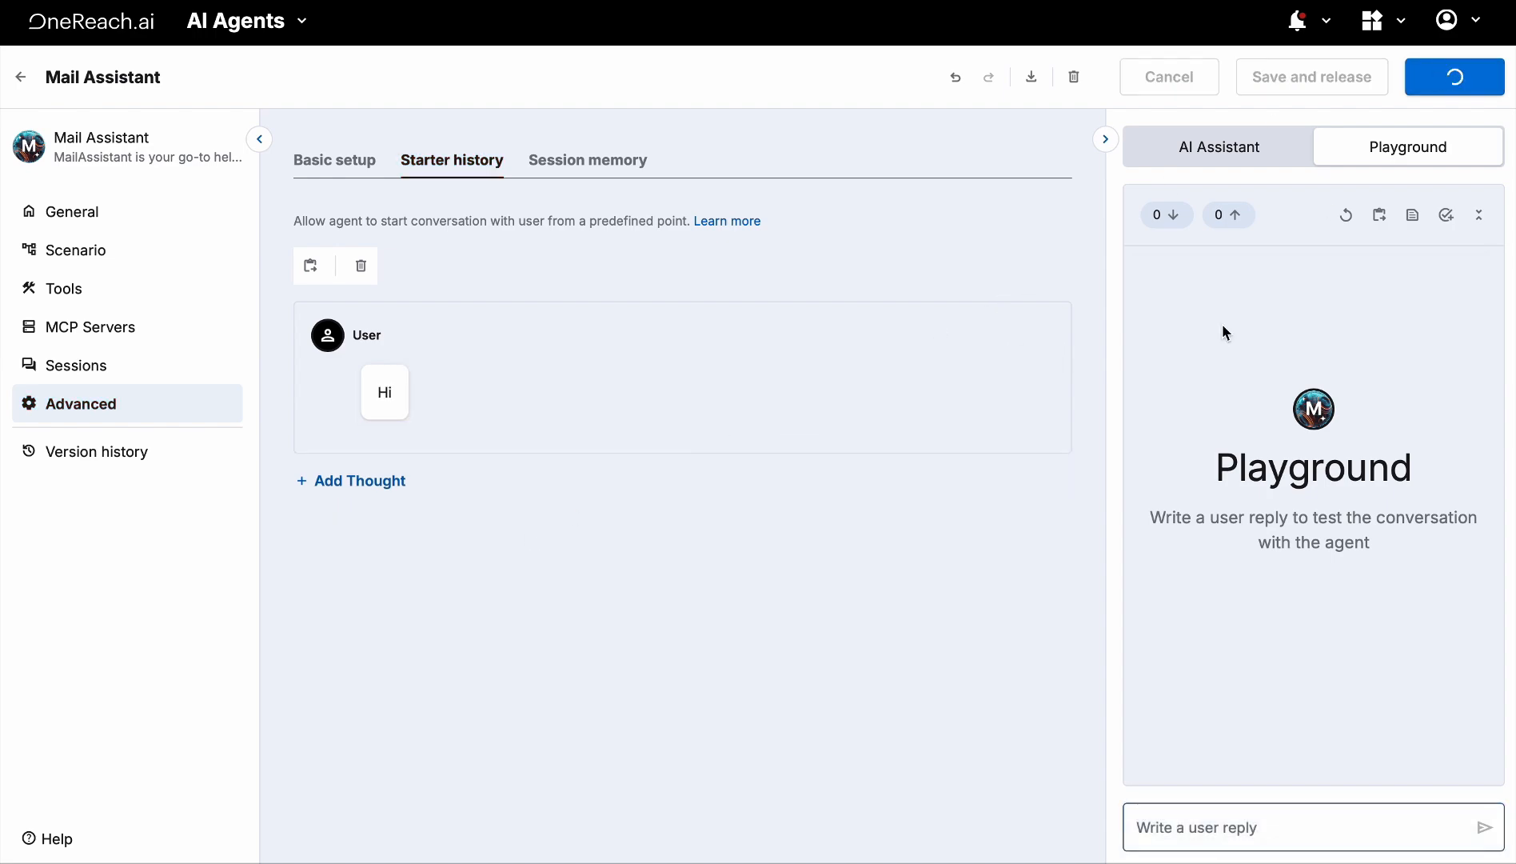
Reload the widened Playground to check the agent's reply to the 'Hi' starter message
left_click_drag(1111, 412, 982, 424)
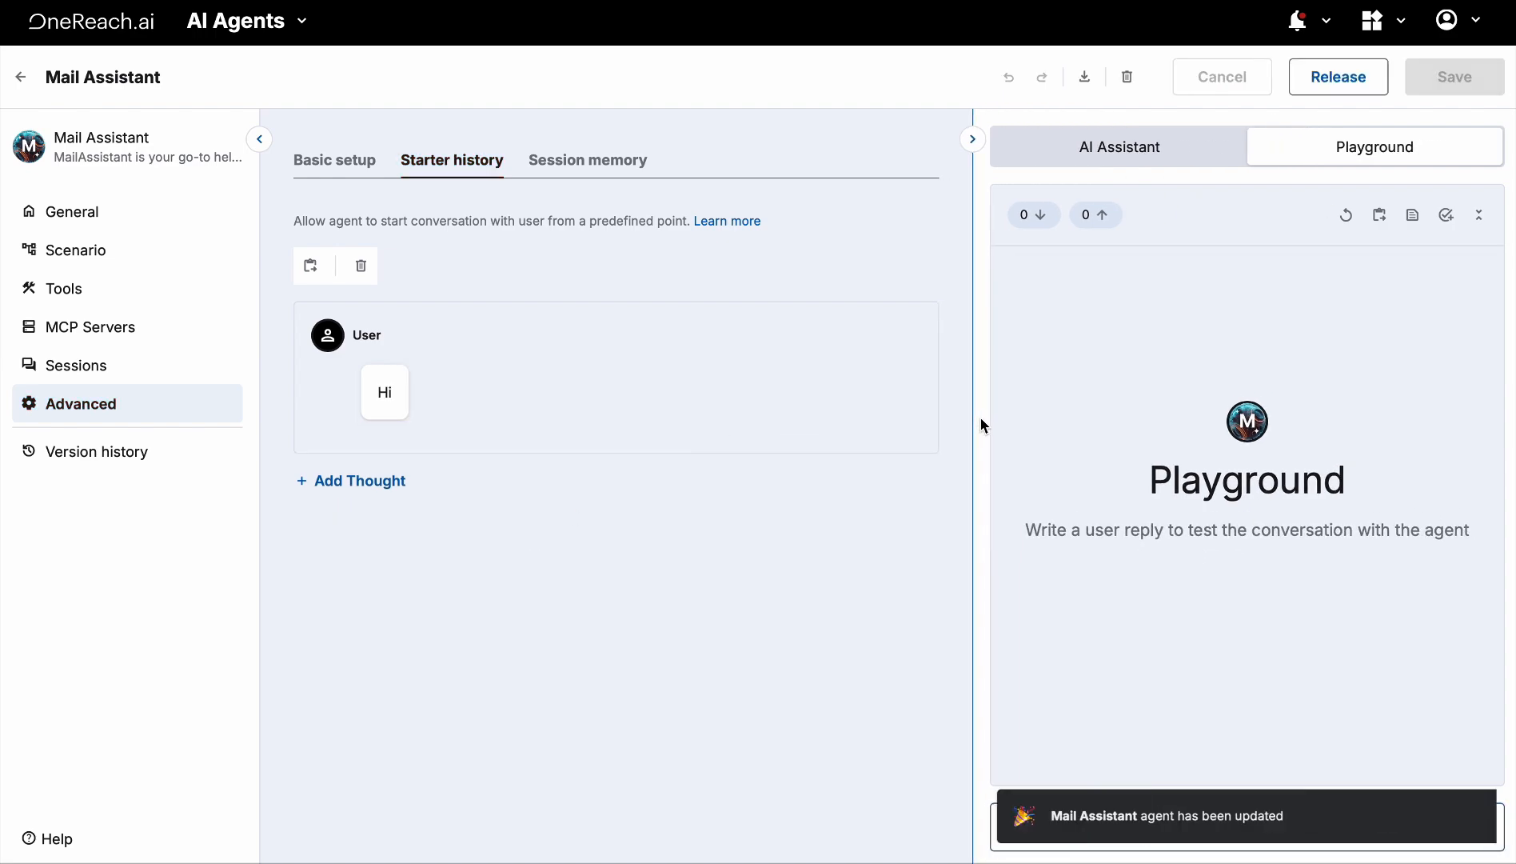
left_click(1347, 216)
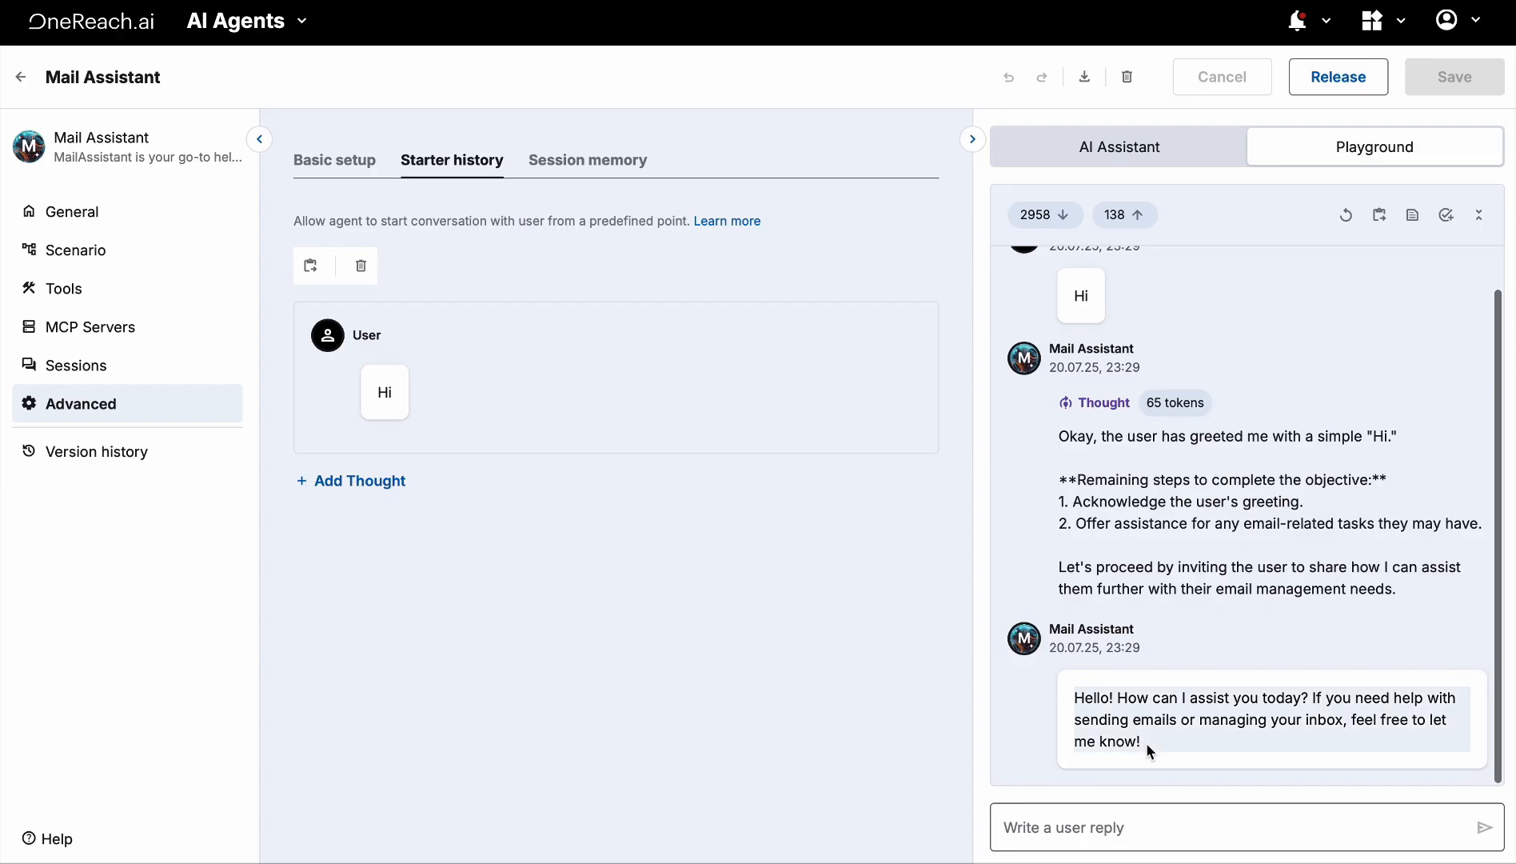
left_click_drag(1147, 745, 1067, 688)
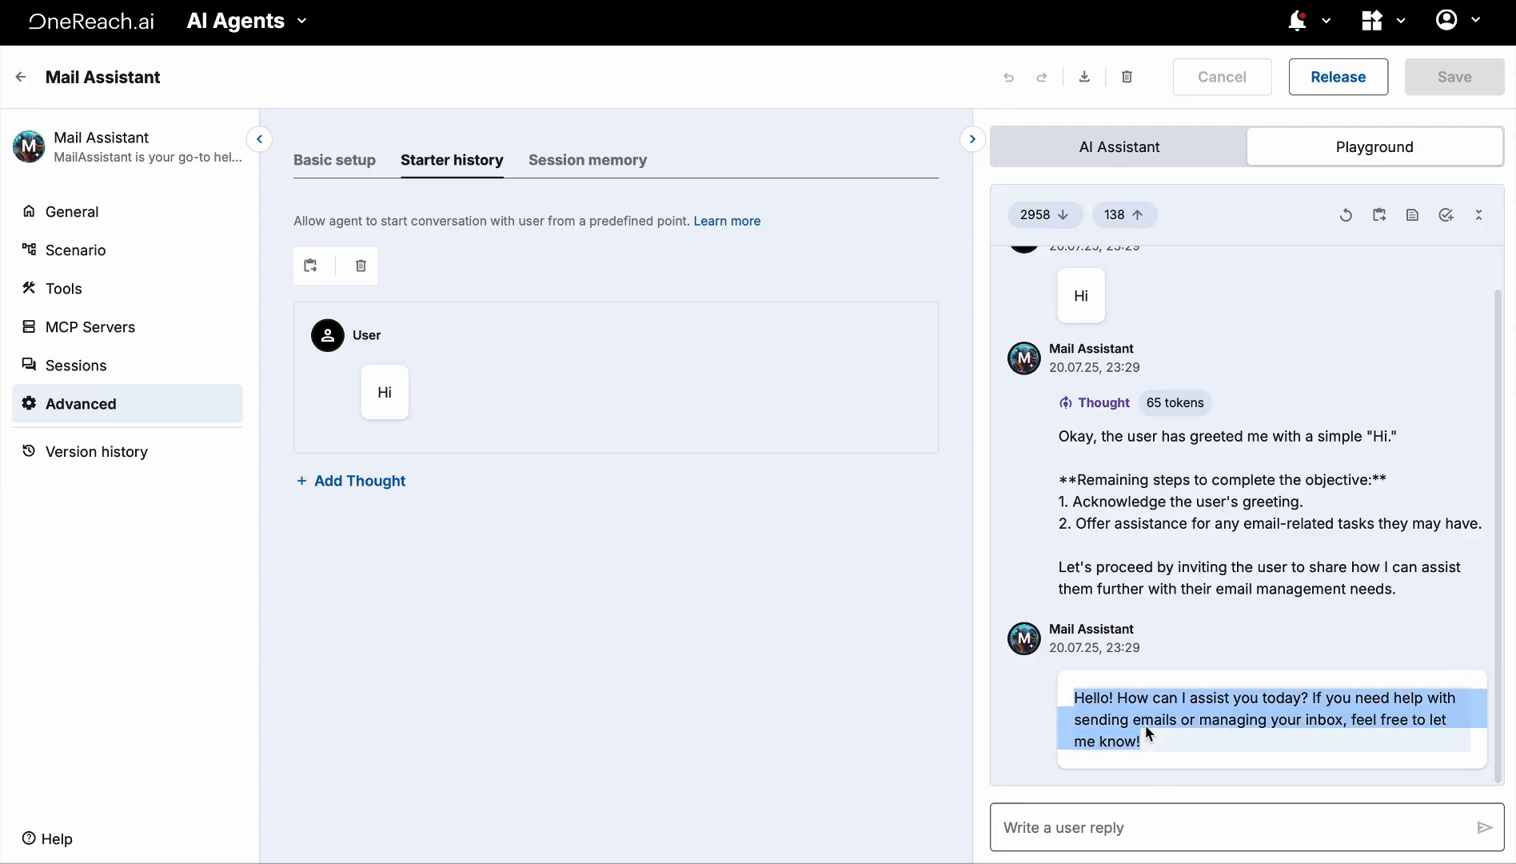
left_click(1168, 750)
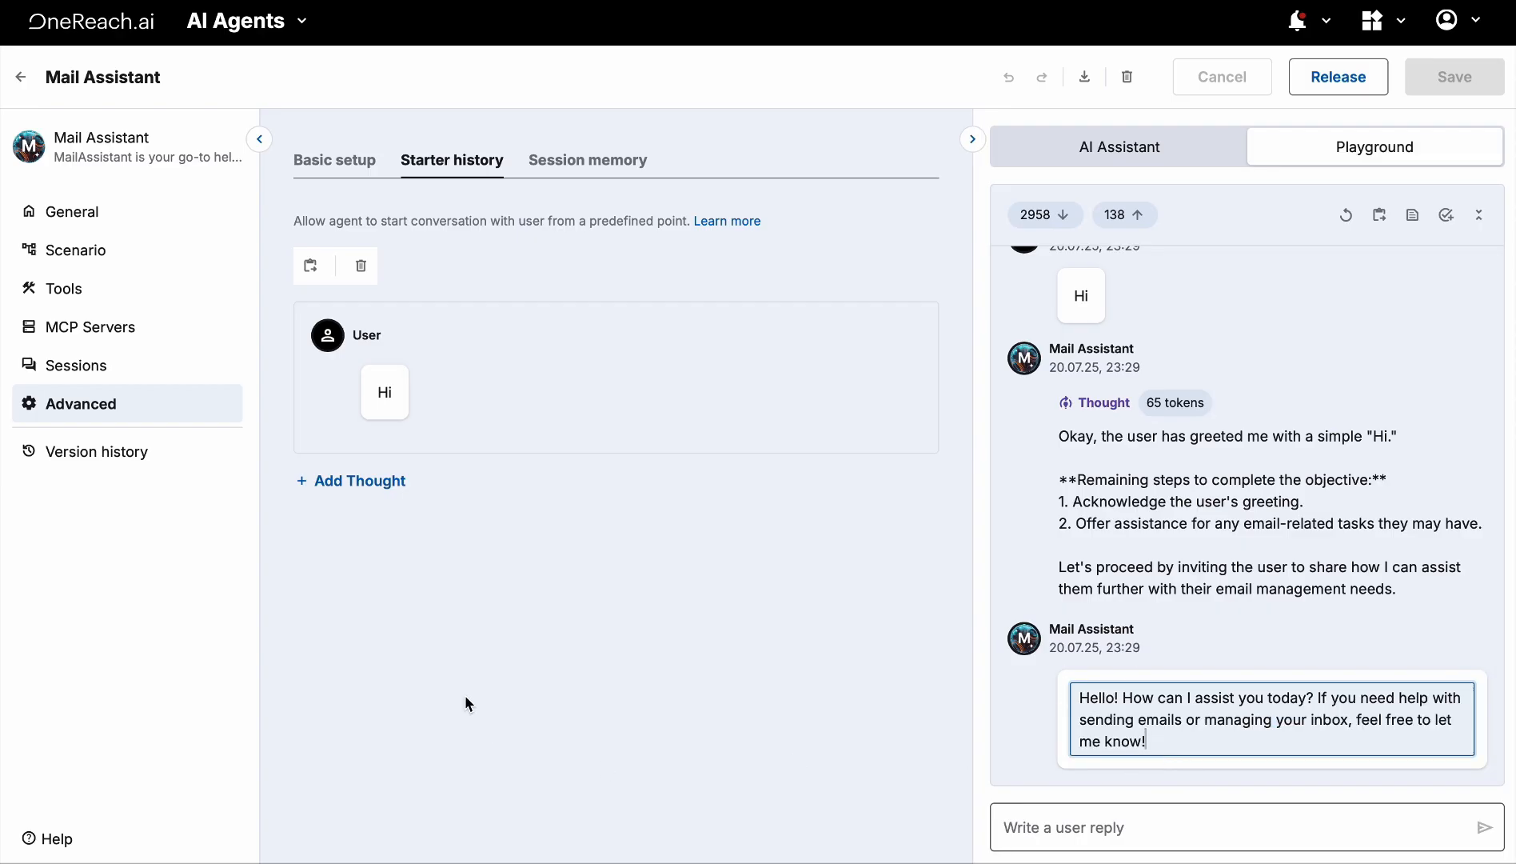
left_click(180, 327)
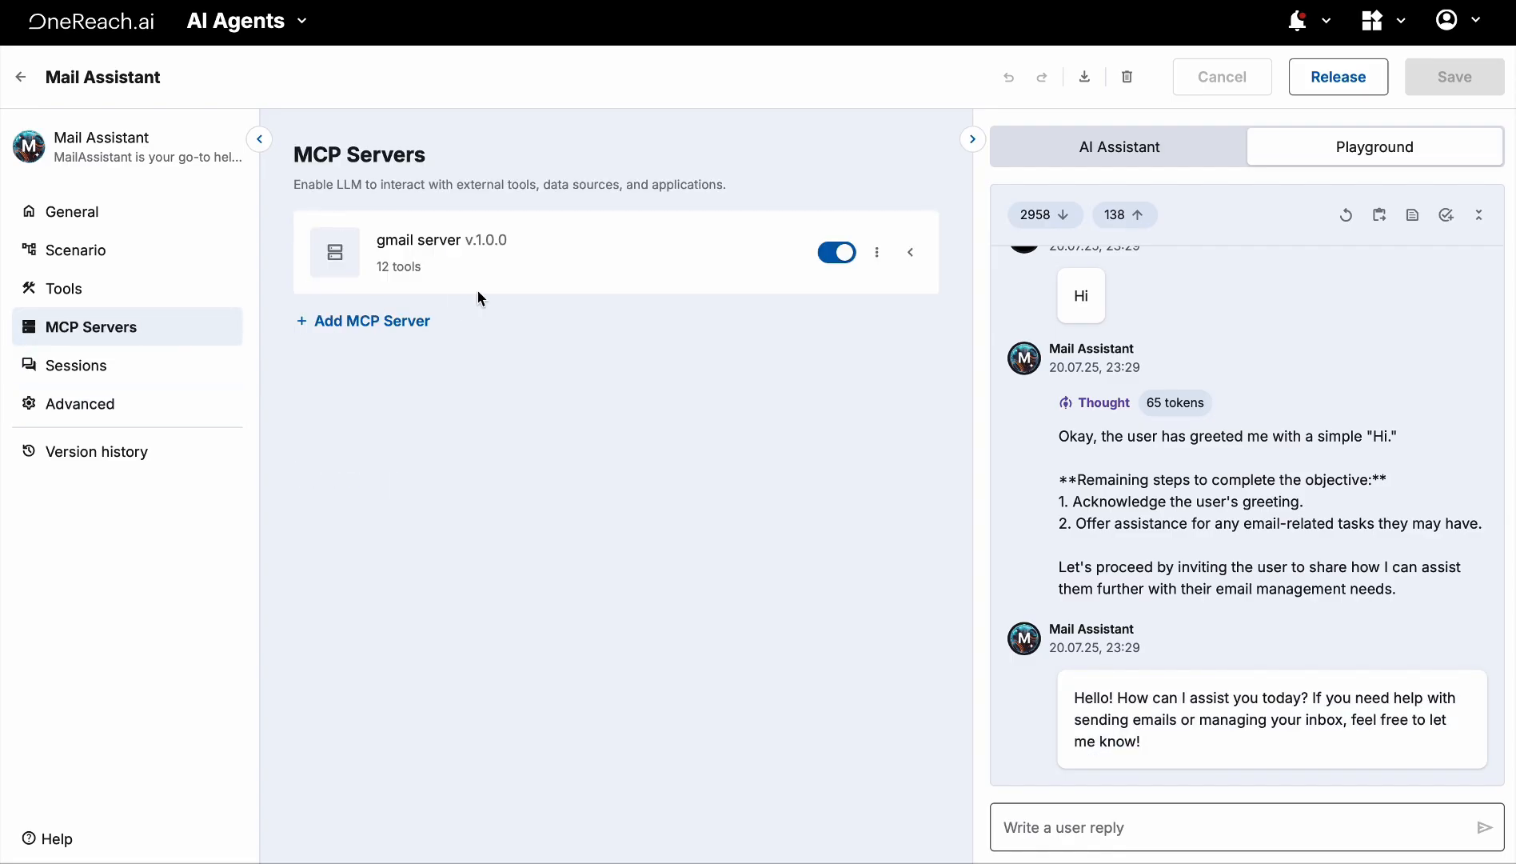
Read the GMAIL-SEND-EMAIL tool's arguments schema to its end, then close its details
left_click(403, 268)
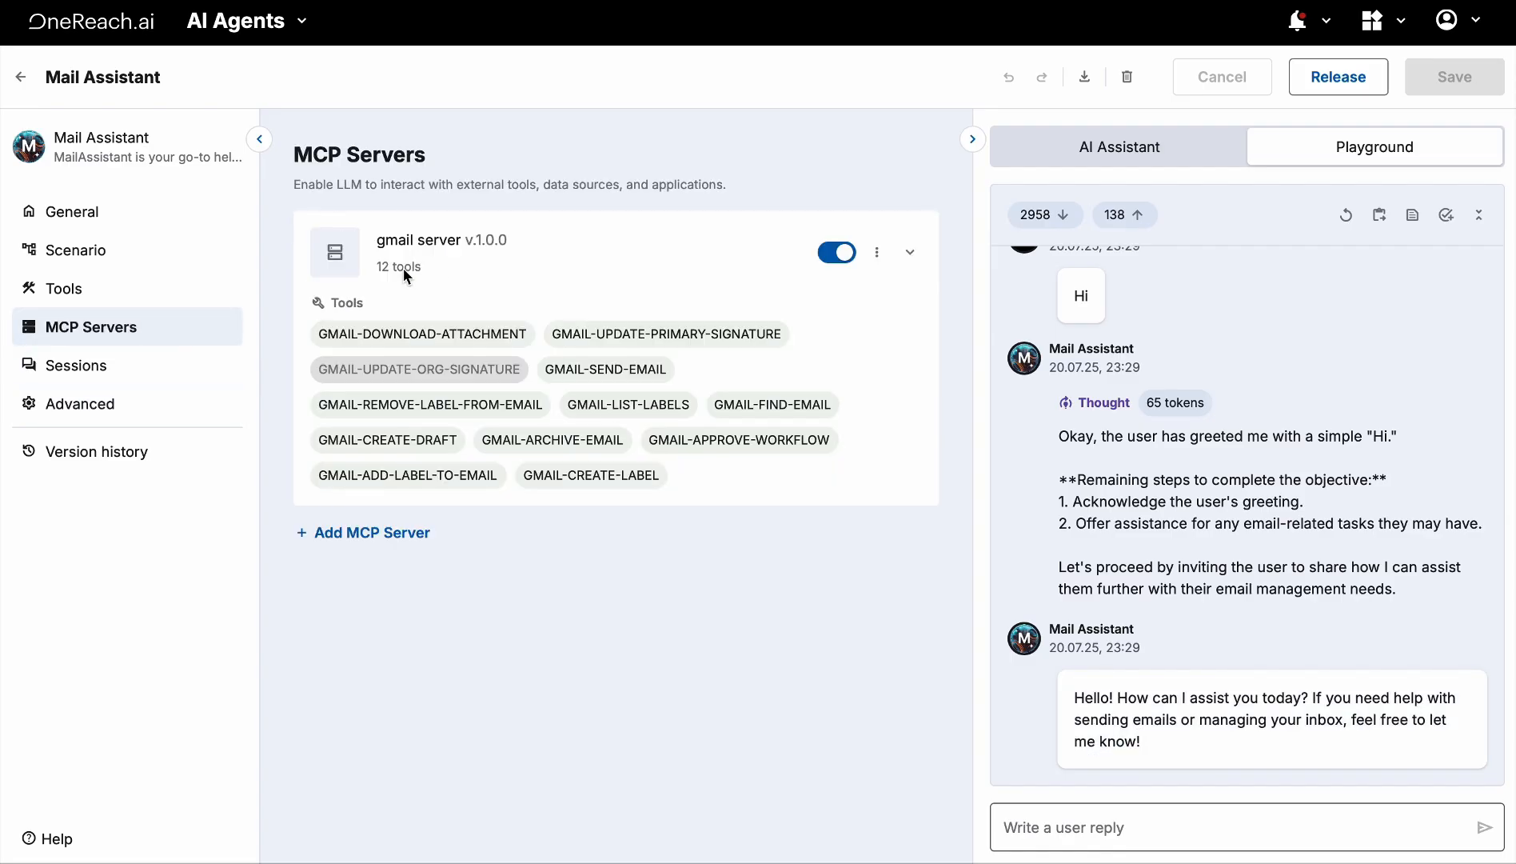
left_click(591, 372)
scroll(702, 691, "right", 2)
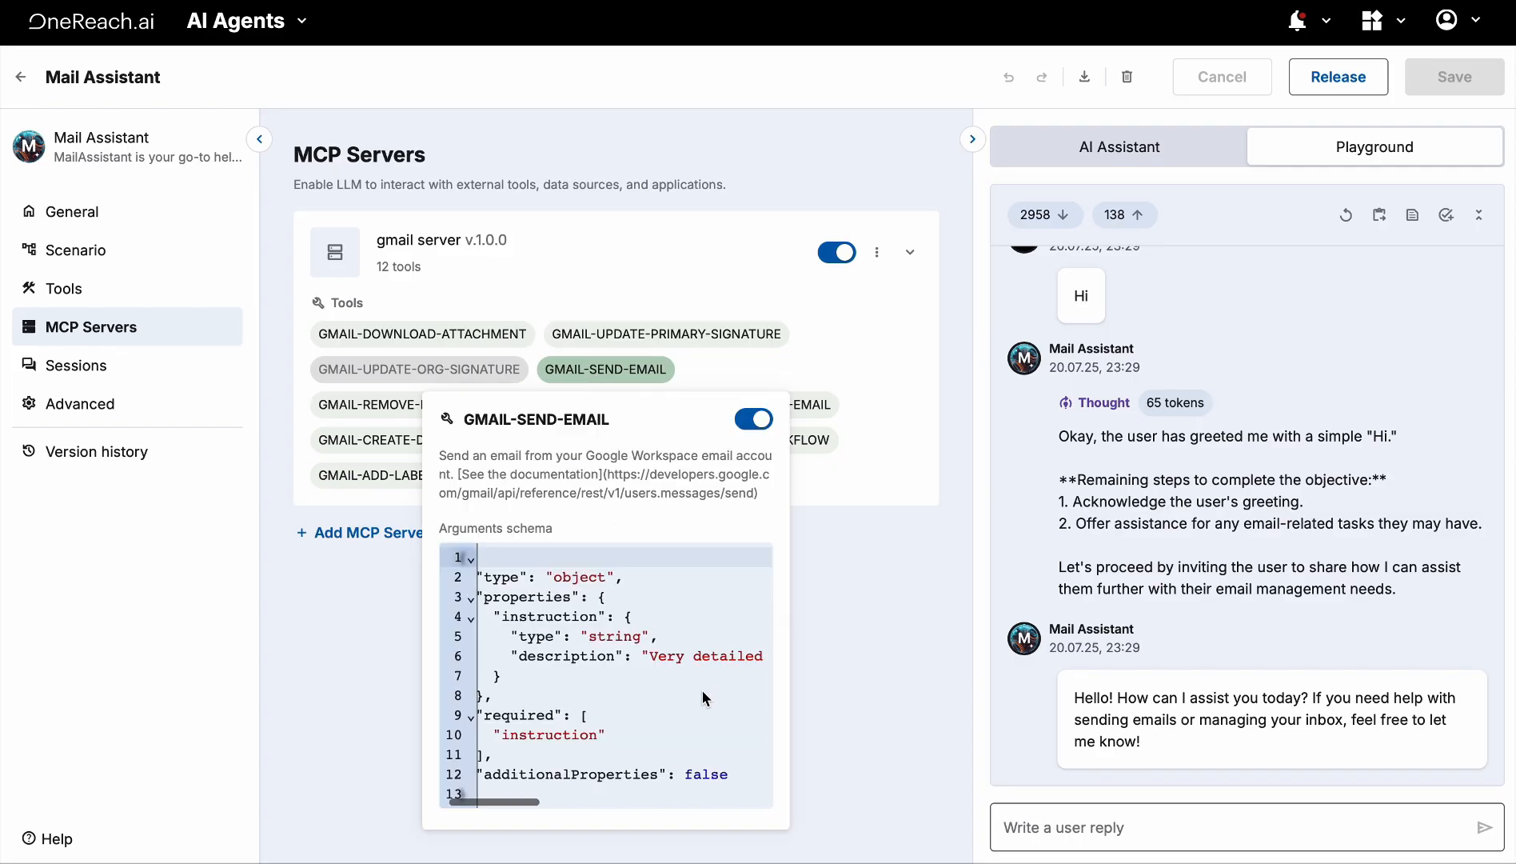
scroll(667, 665, "right", 3)
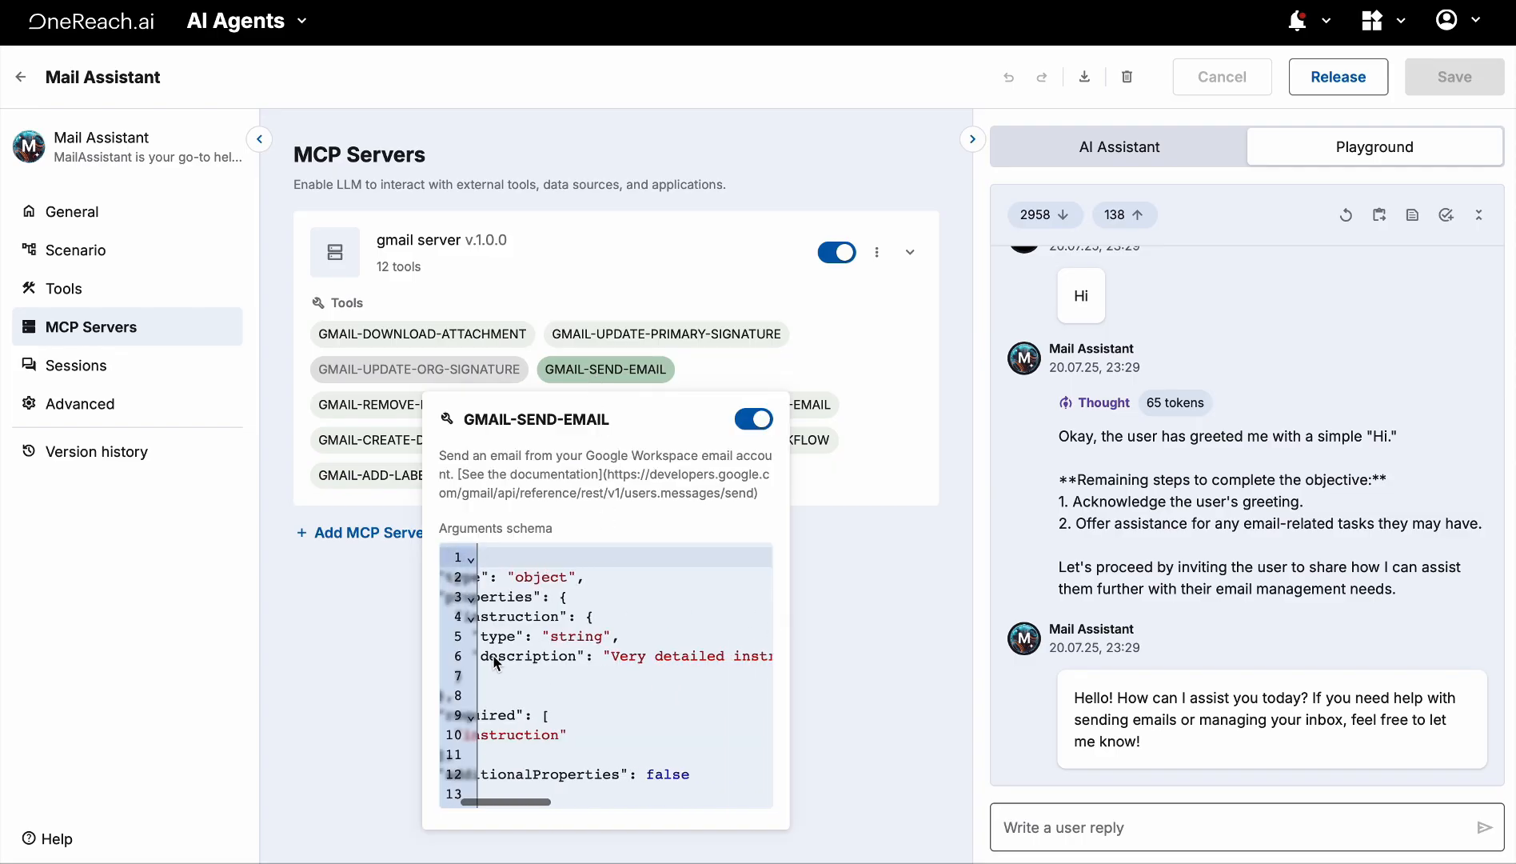
scroll(694, 655, "right", 15)
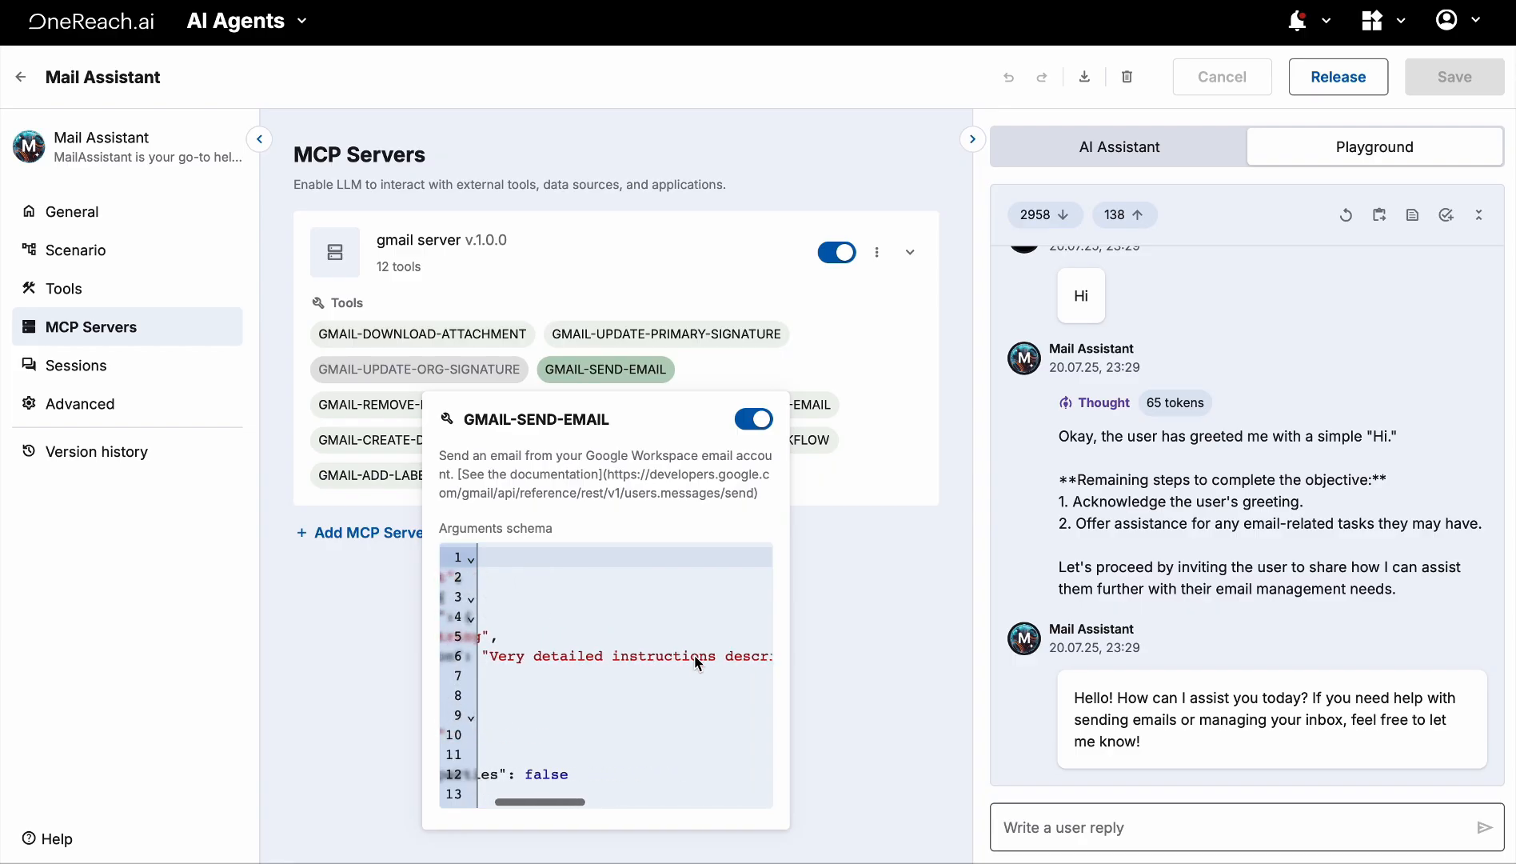
scroll(694, 655, "right", 15)
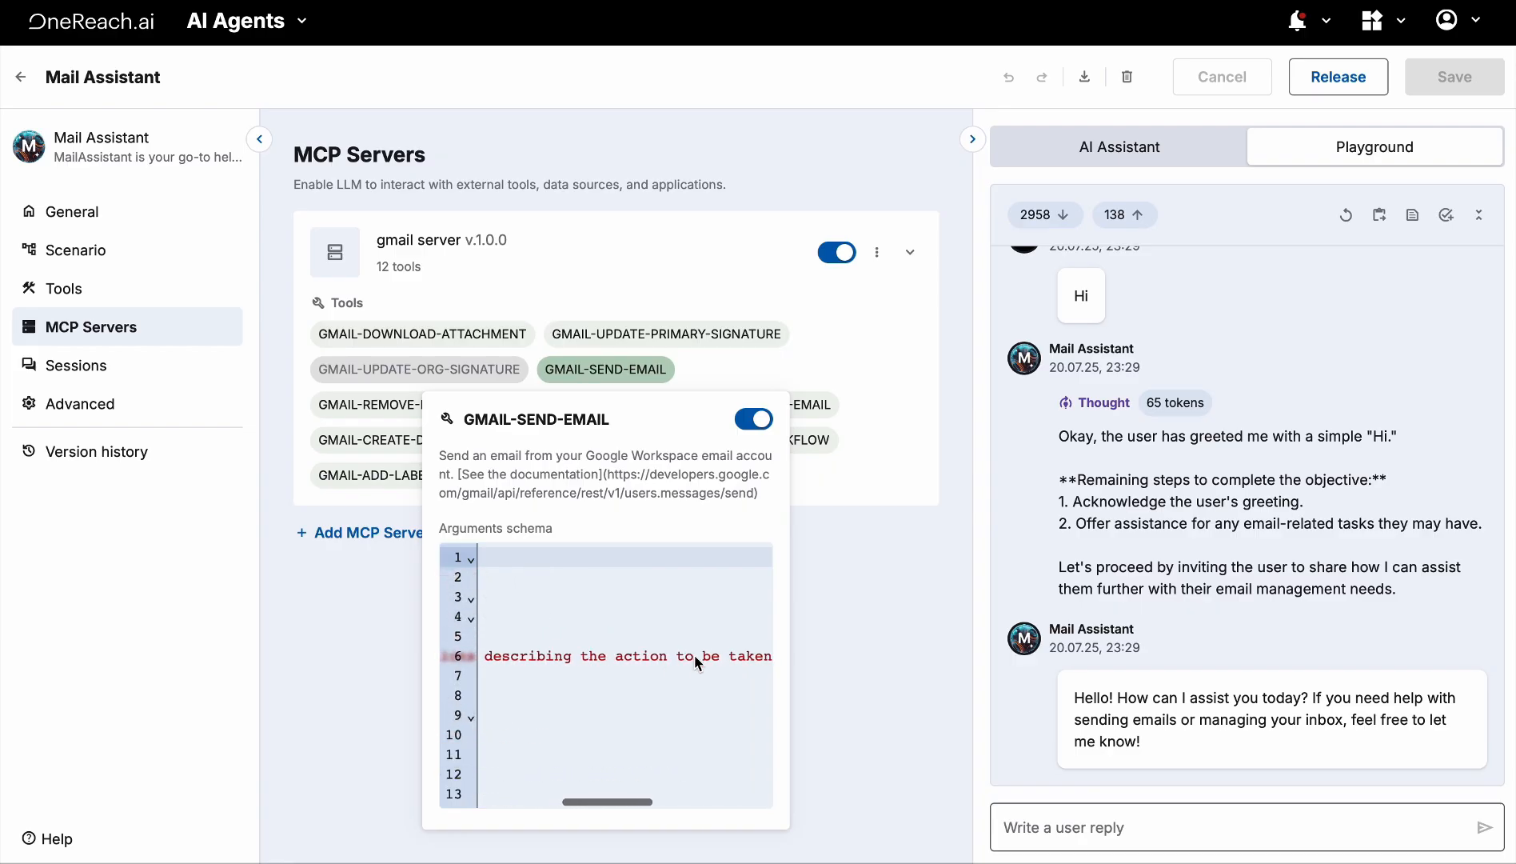
scroll(694, 655, "right", 15)
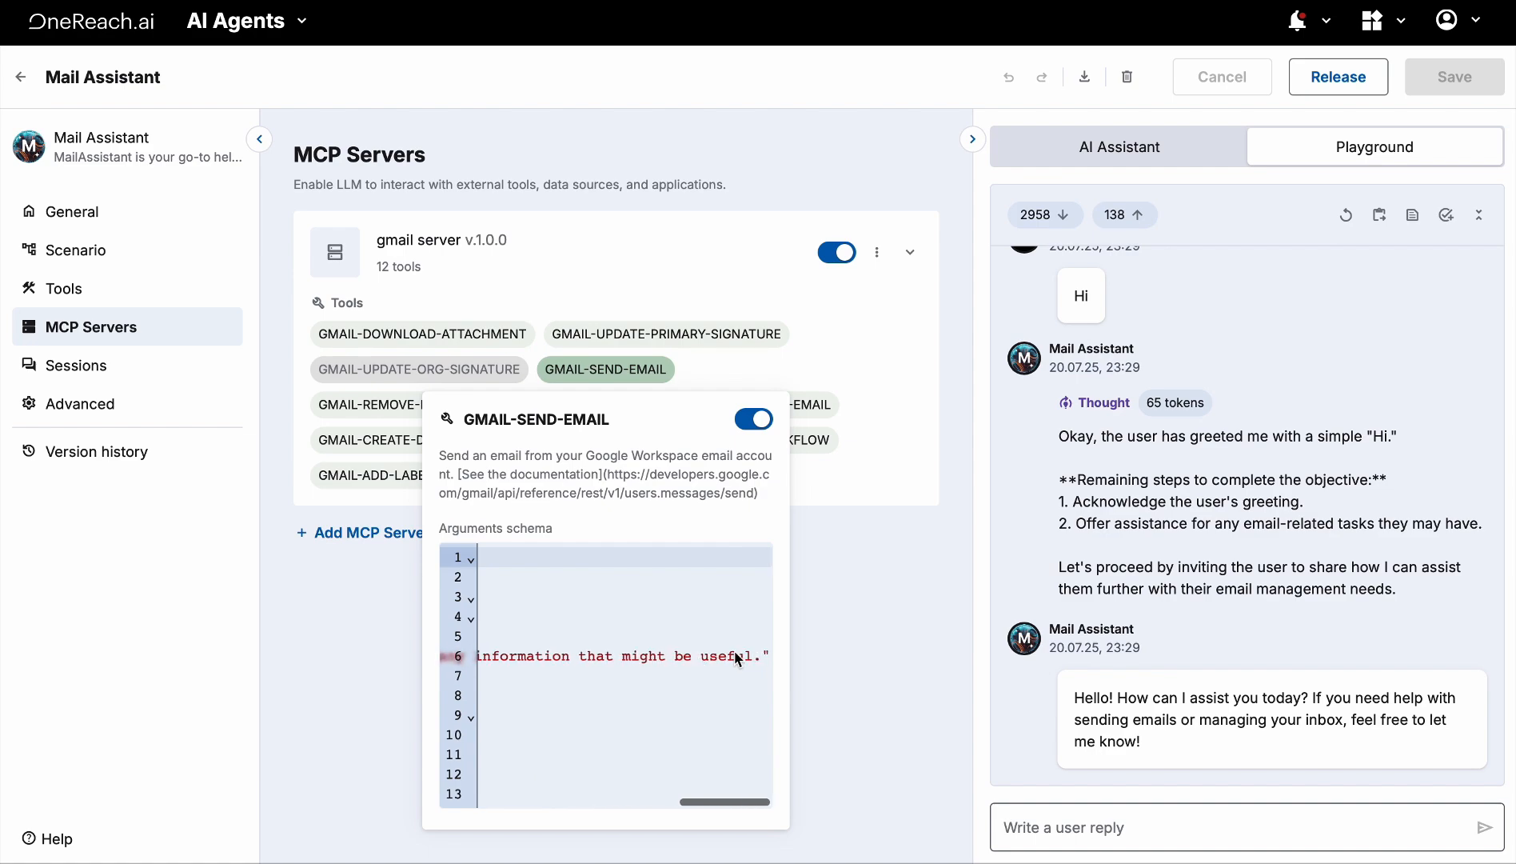
left_click(844, 672)
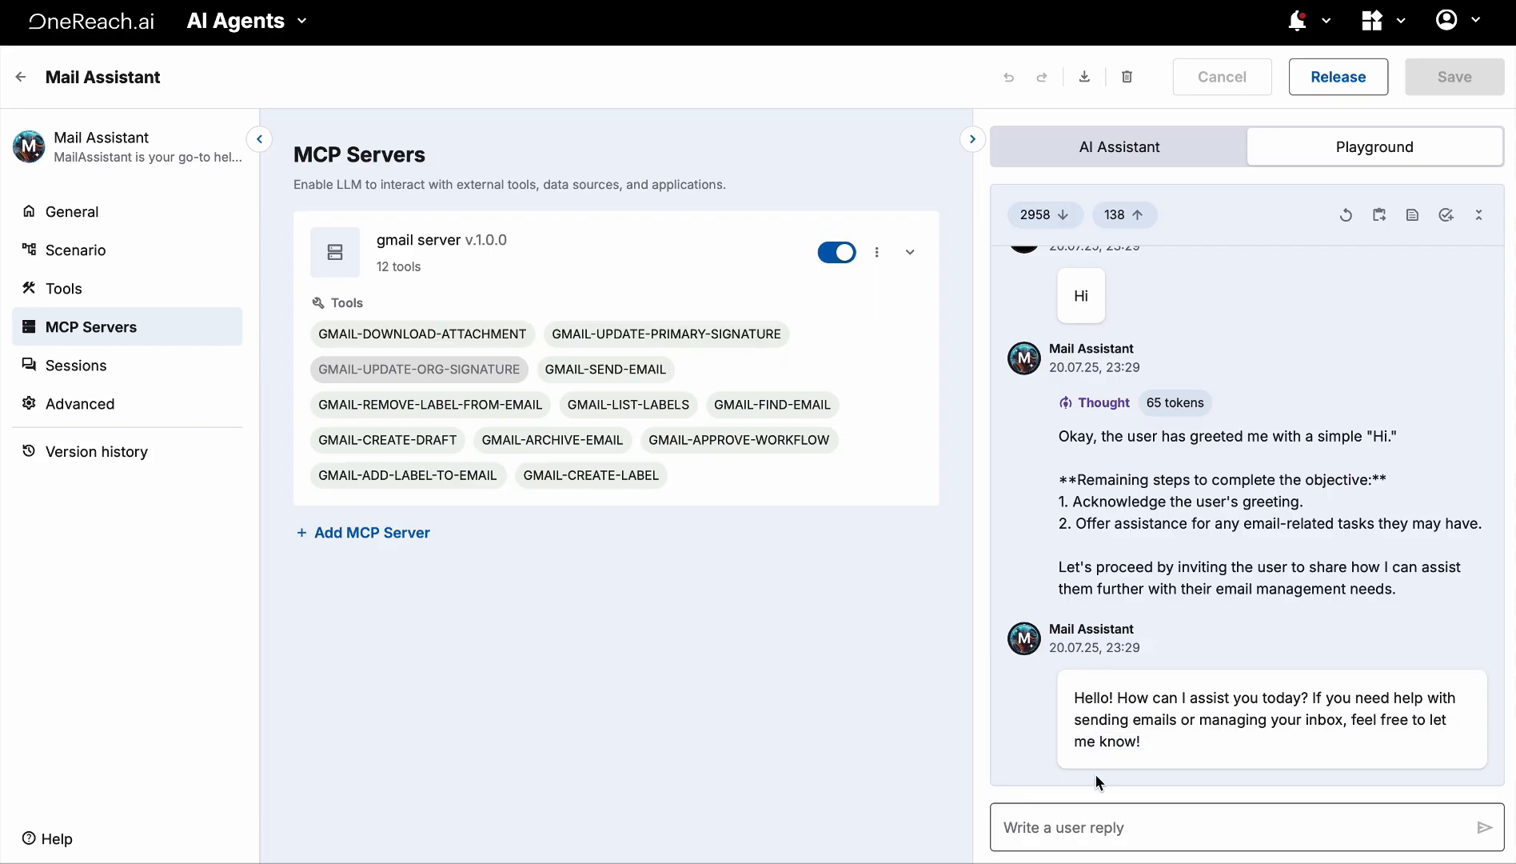
Ask the agent to email a contact 'Hi, how are you?' and inspect the resulting send-email action
left_click(1078, 824)
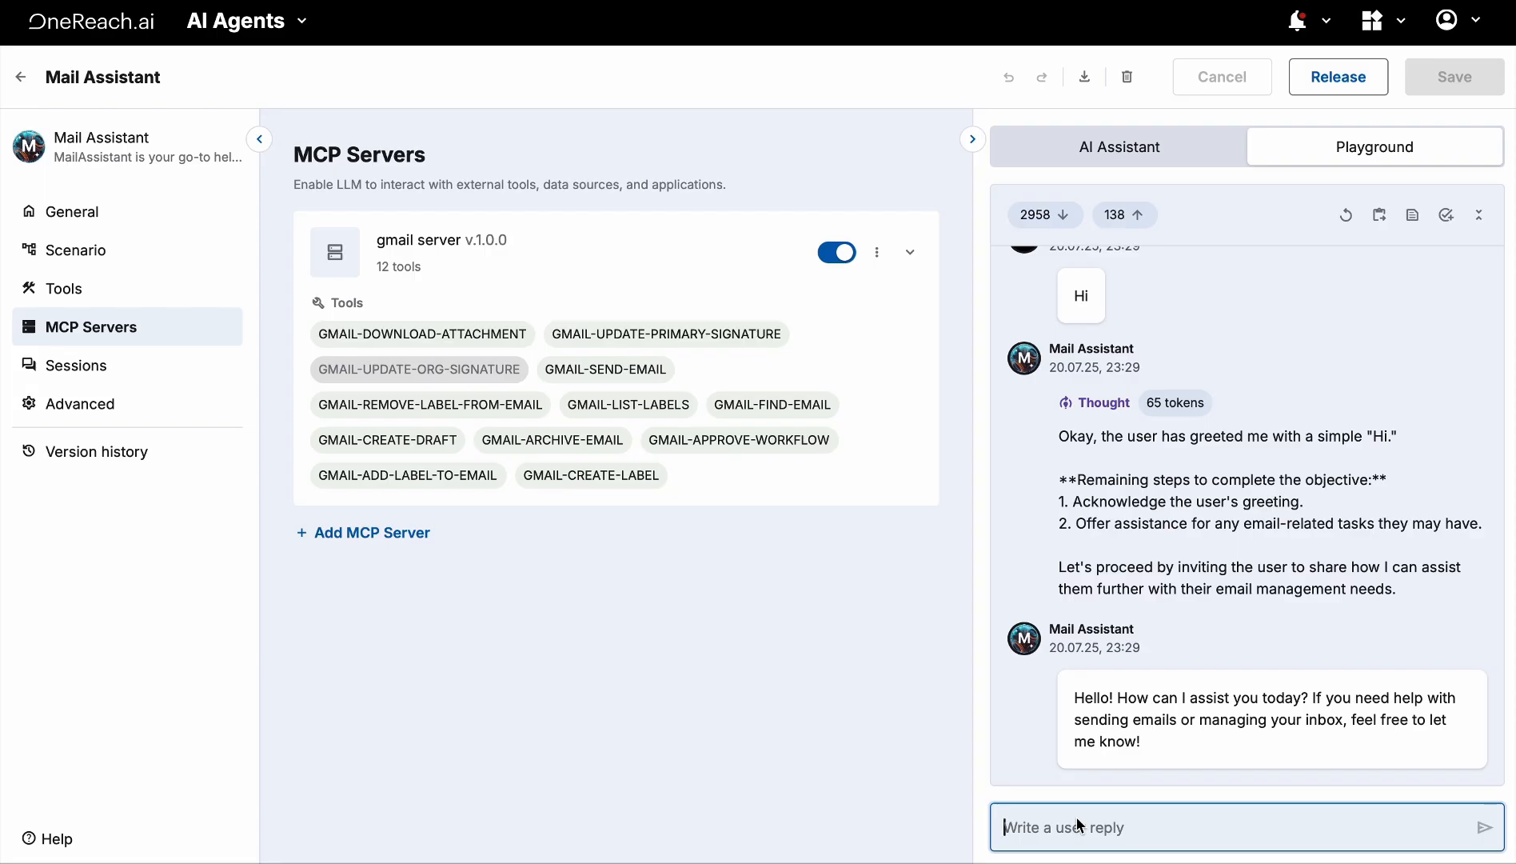
type("Please send ")
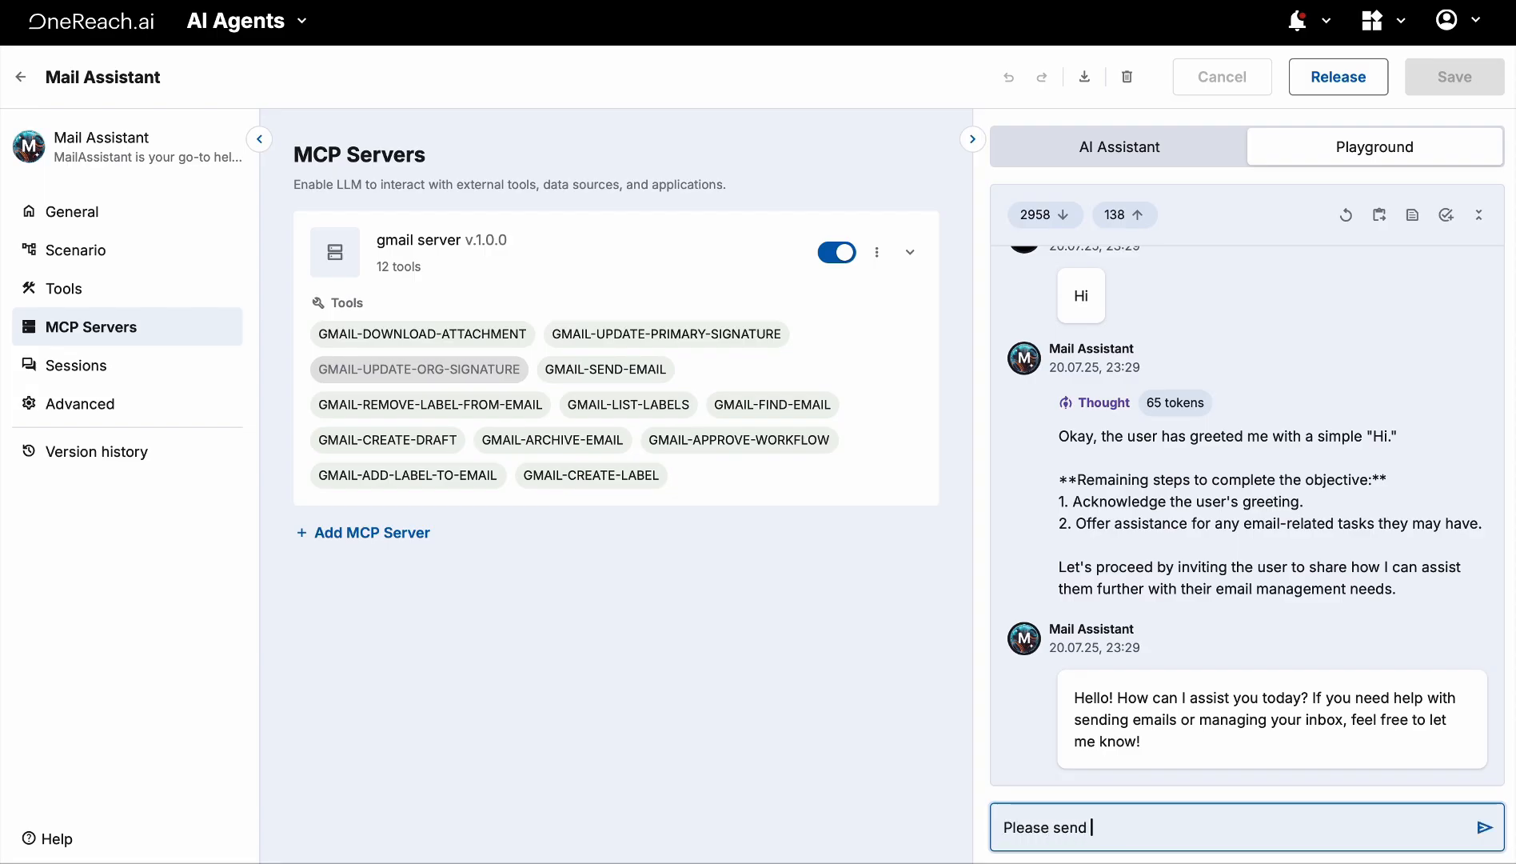
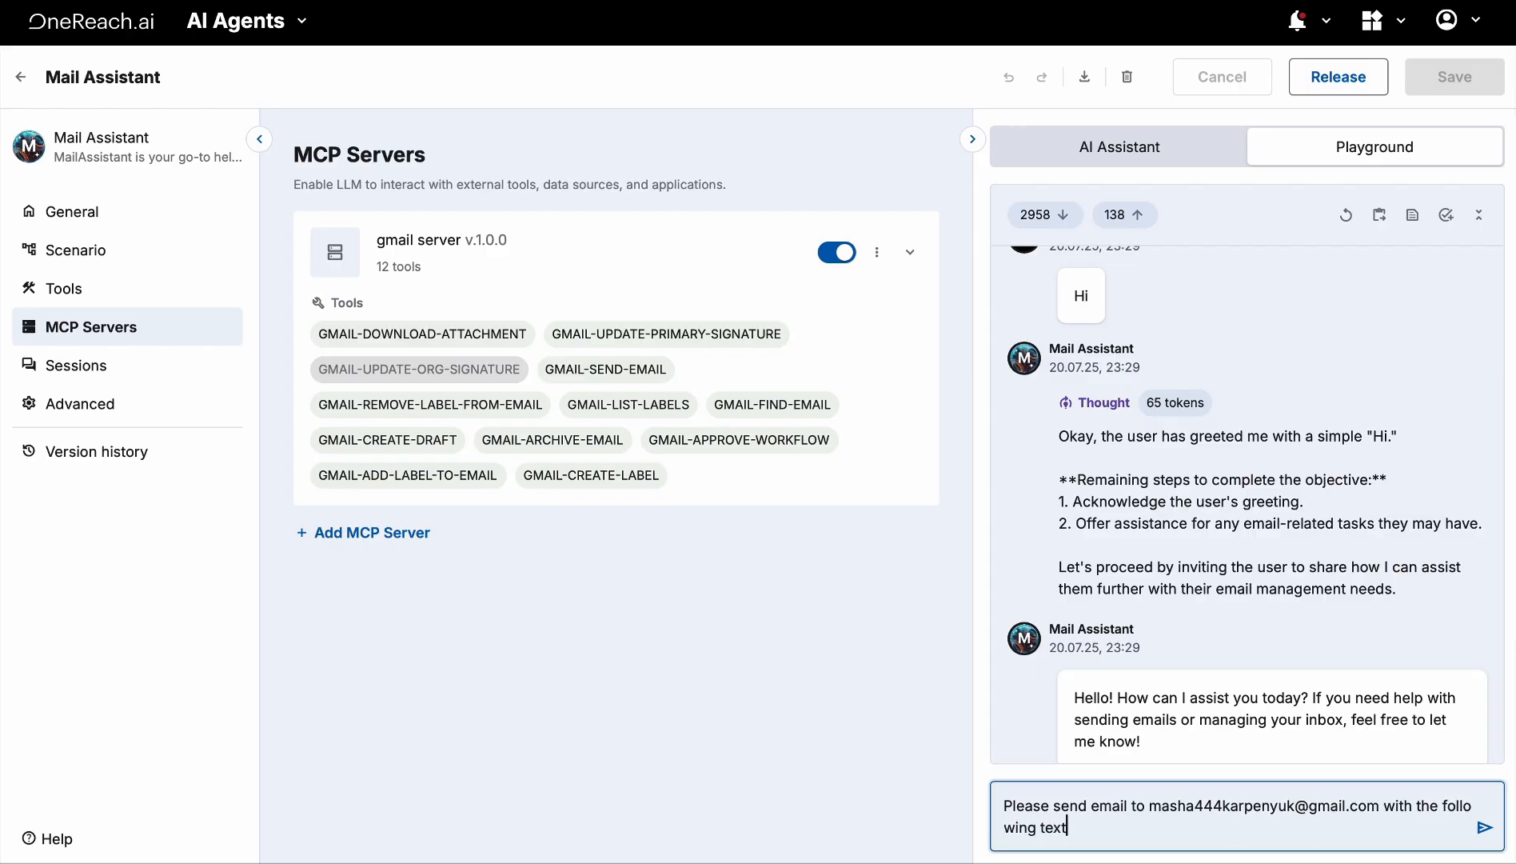
type(": Hi, how are you?")
left_click(1485, 827)
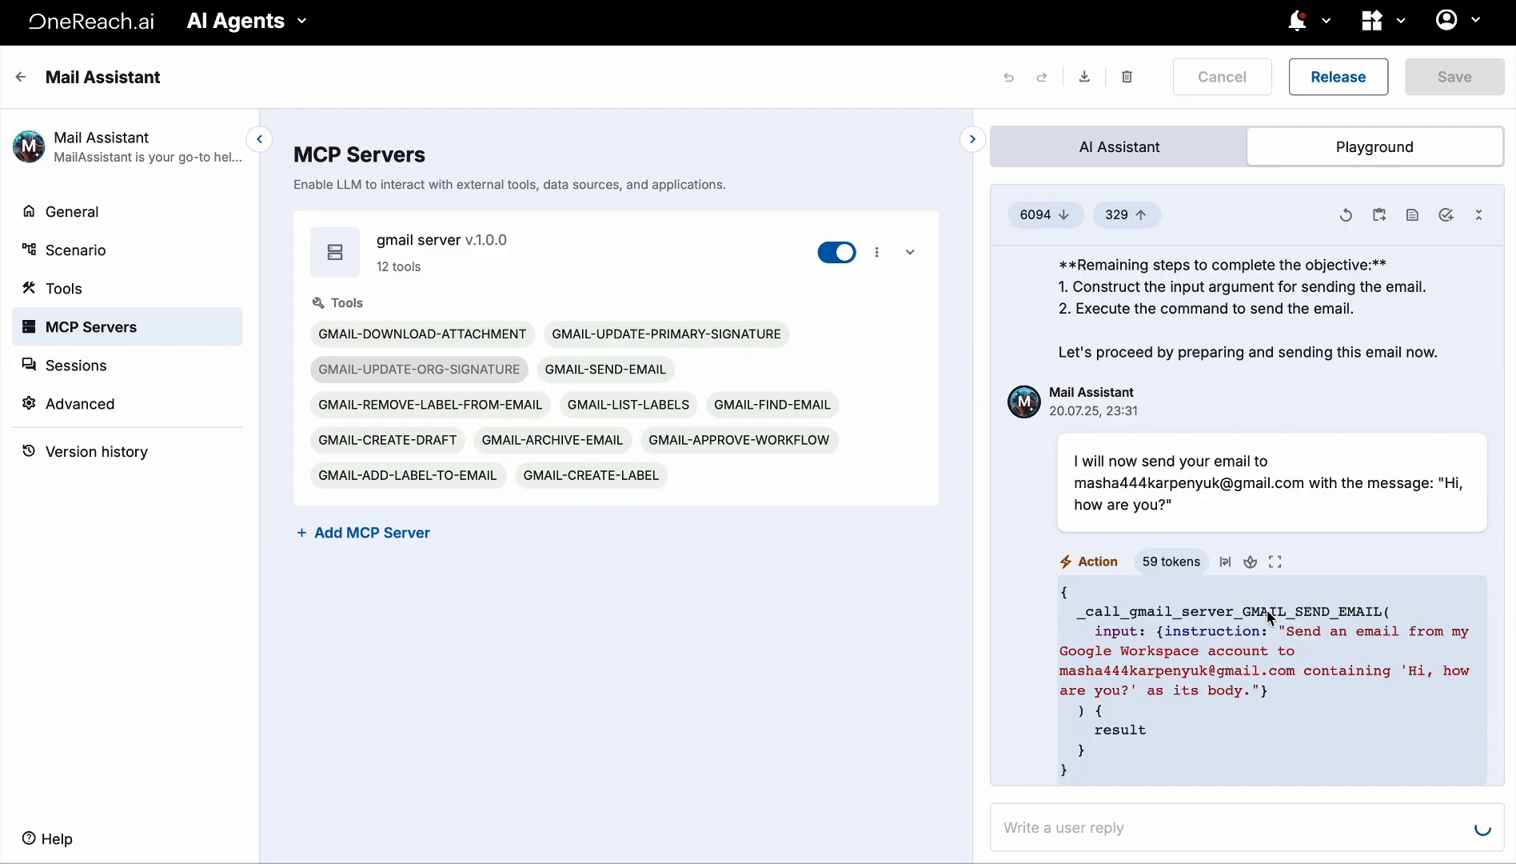
left_click(1266, 609)
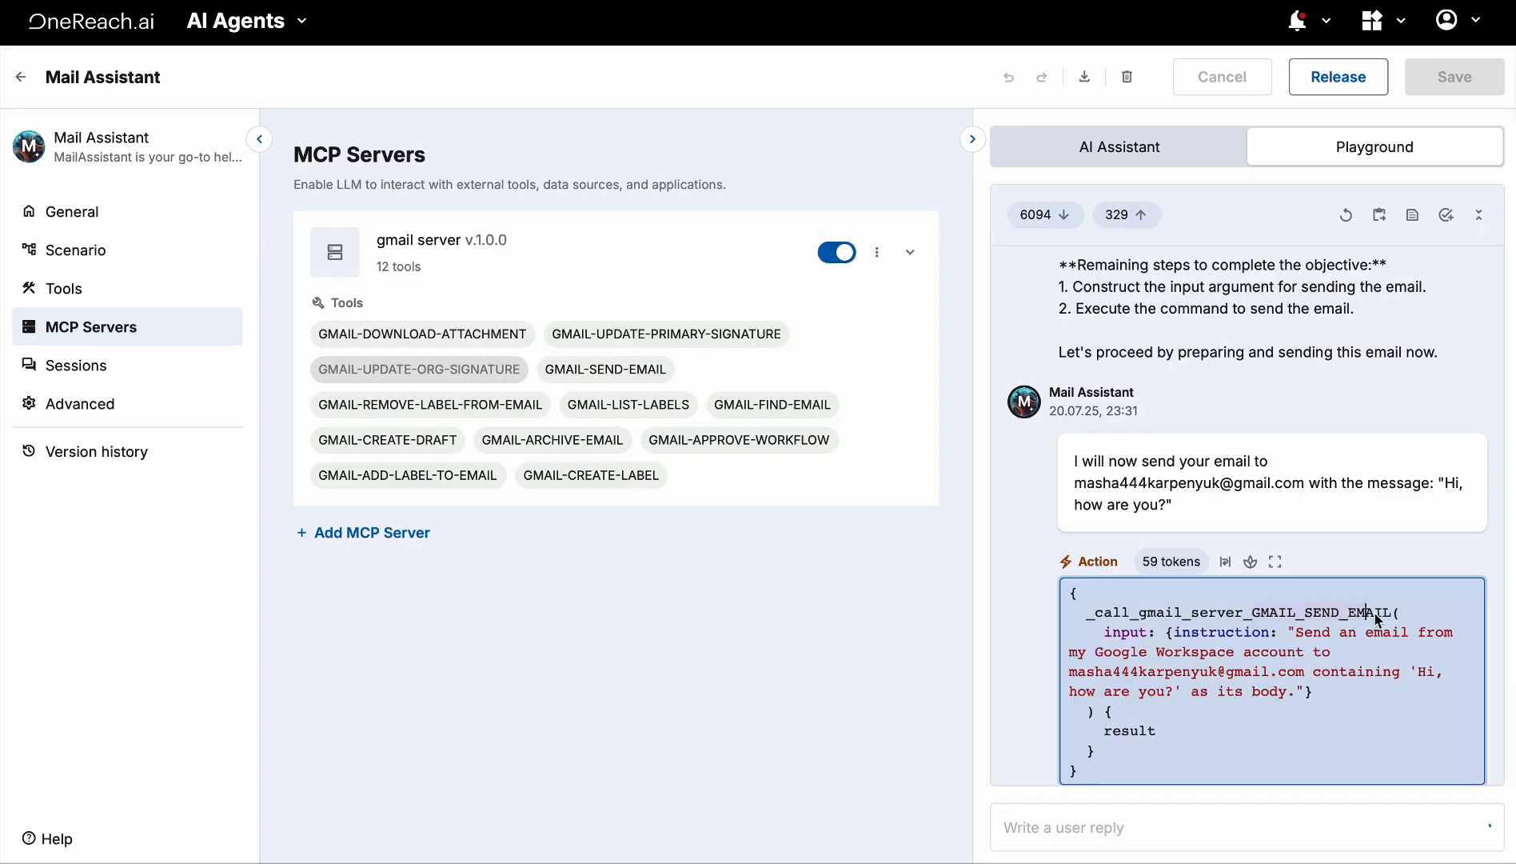
left_click(1342, 616)
left_click(1313, 690)
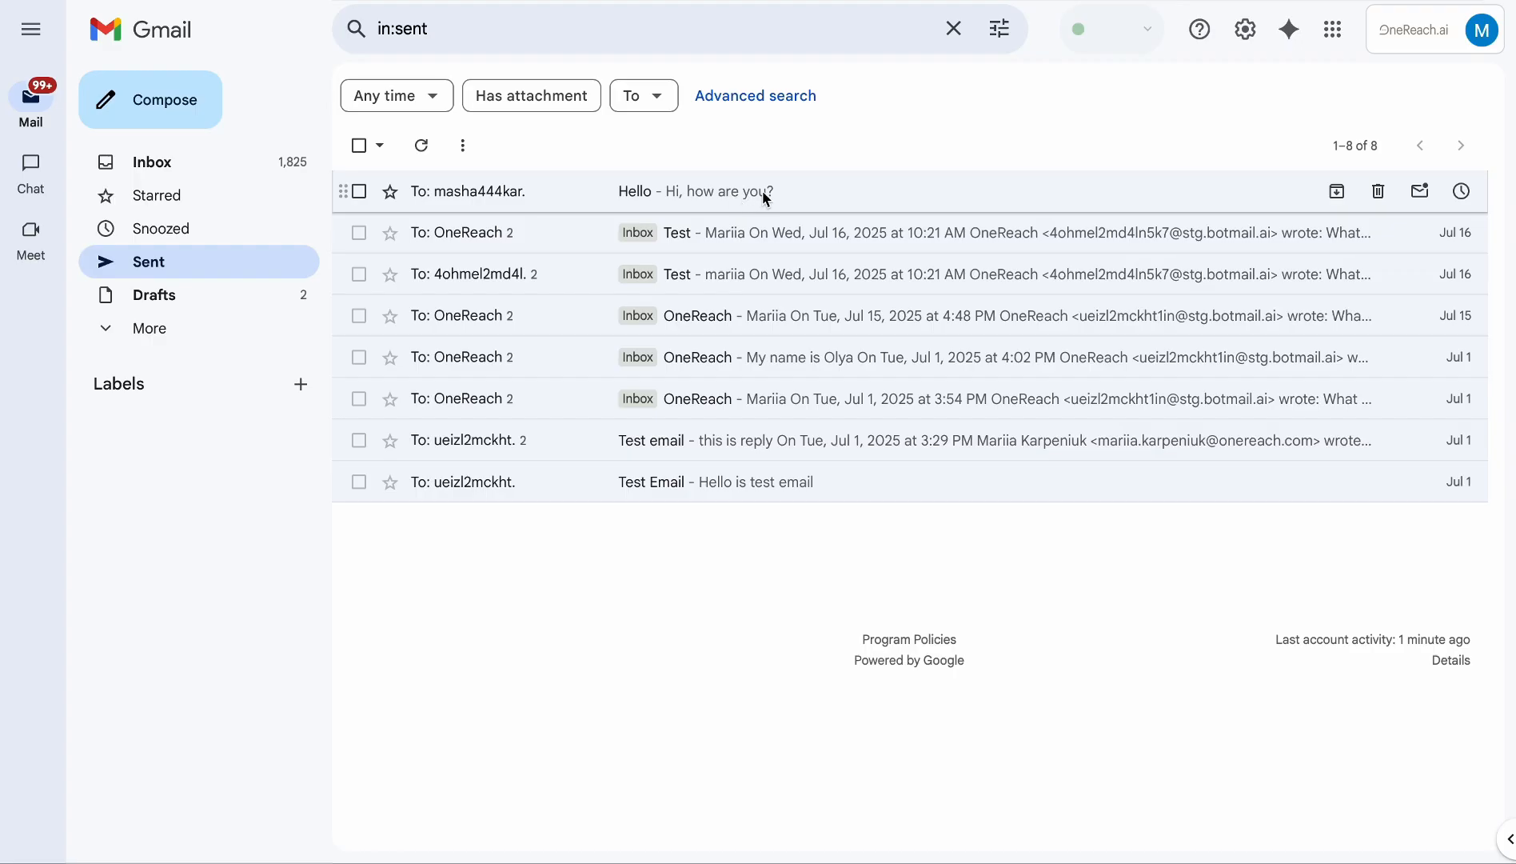
Open the sent 'Hello' email and verify its recipient address and text 'Hi, how are you?'
left_click(765, 194)
left_click(550, 215)
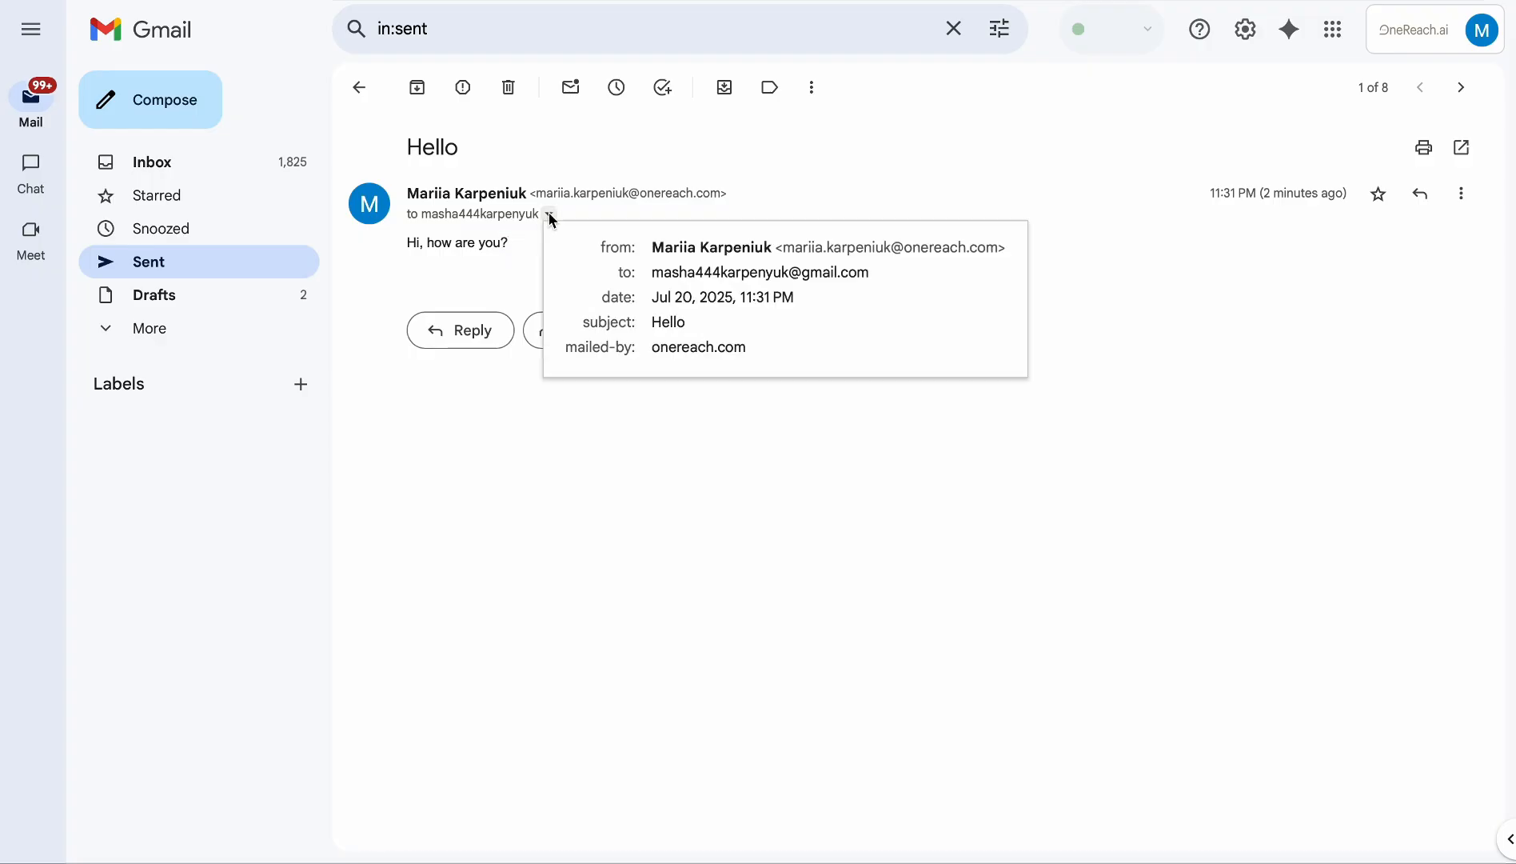
left_click_drag(873, 276, 652, 280)
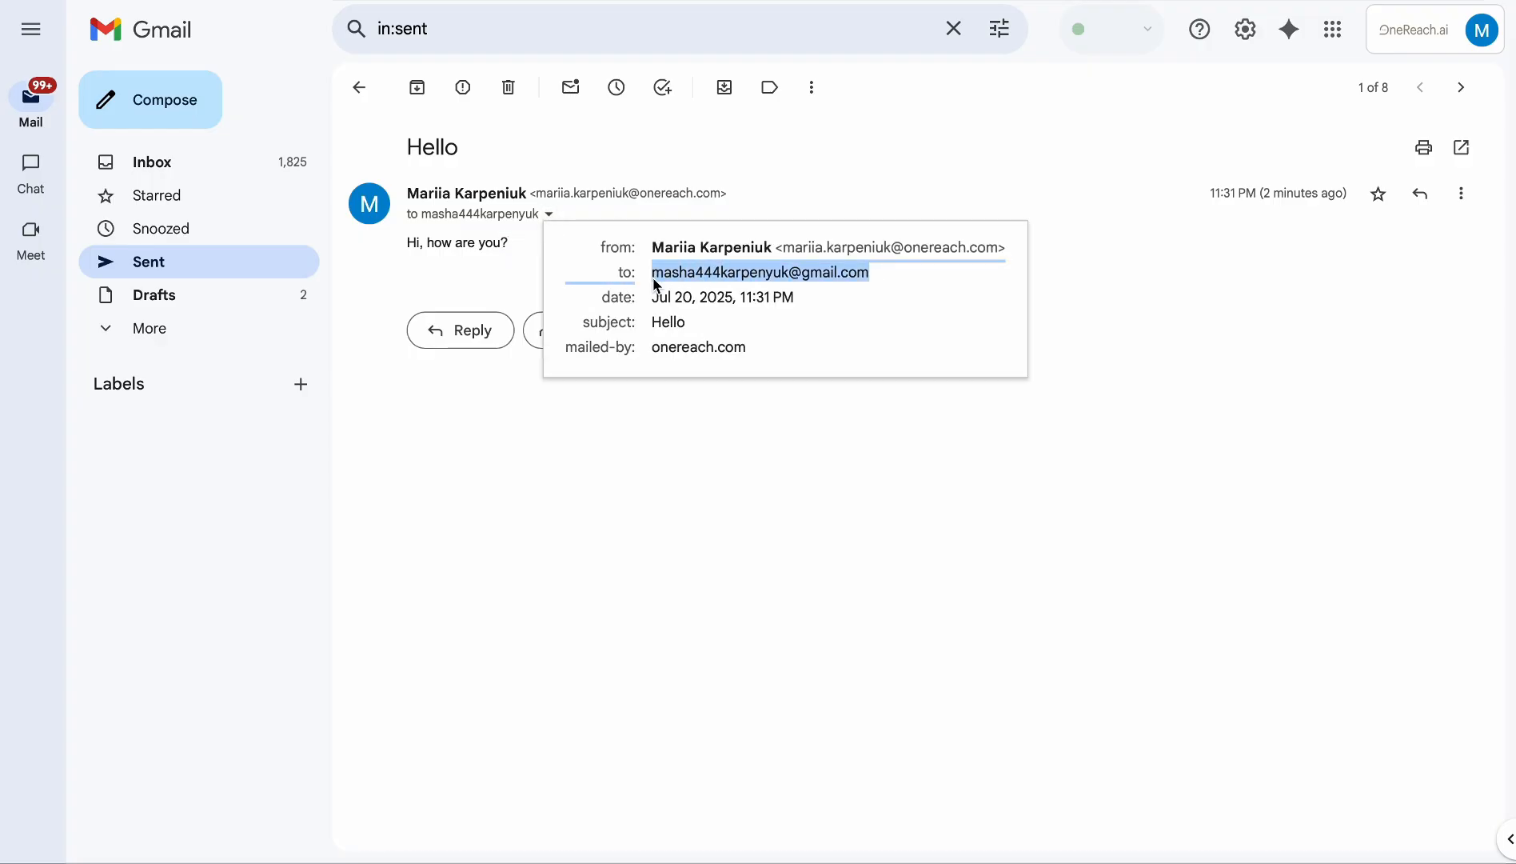
left_click(629, 472)
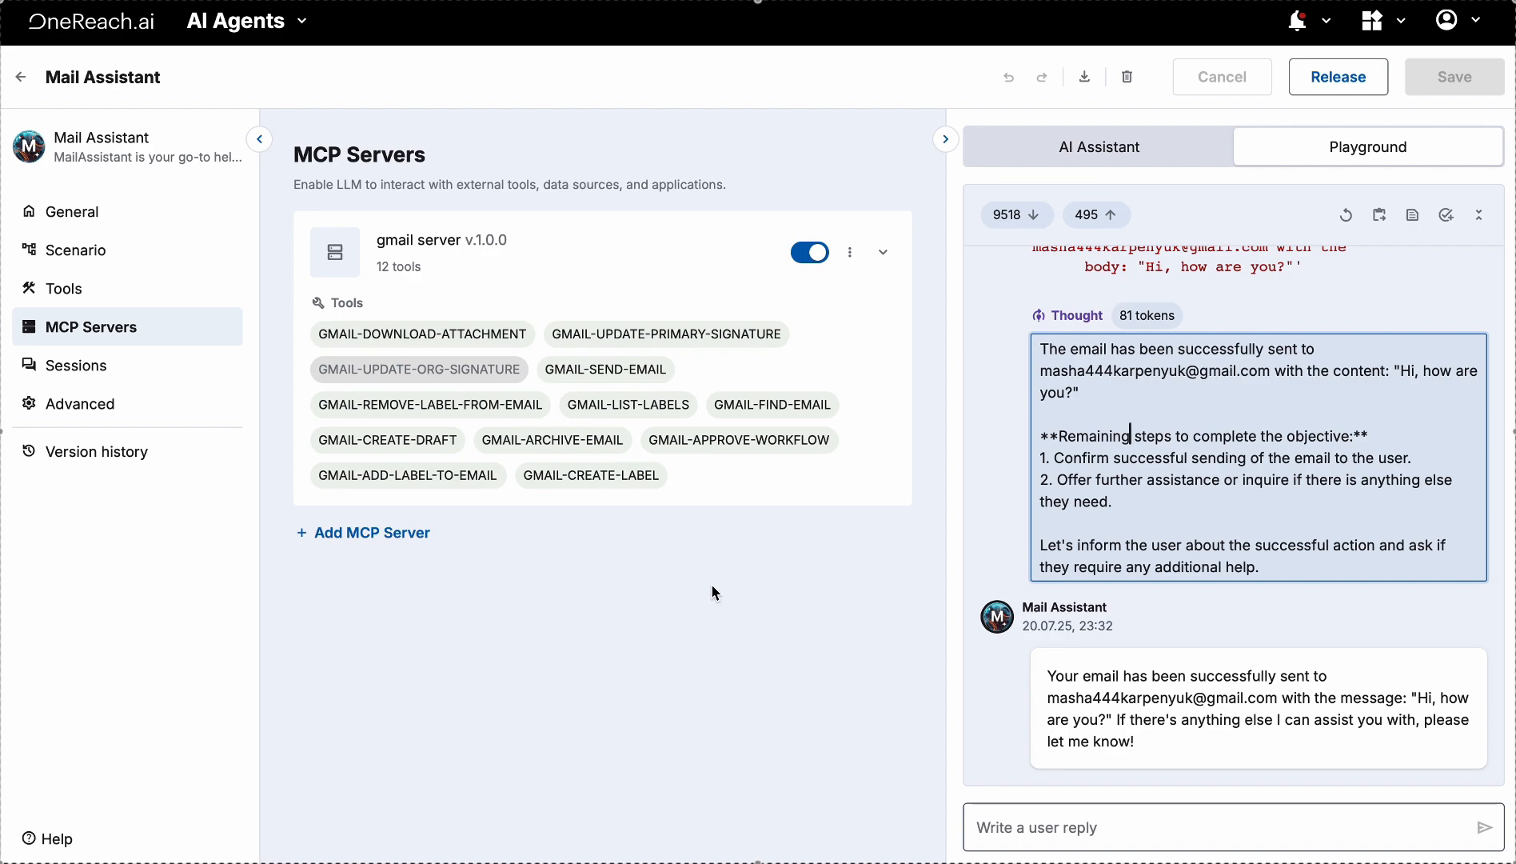
left_click(759, 410)
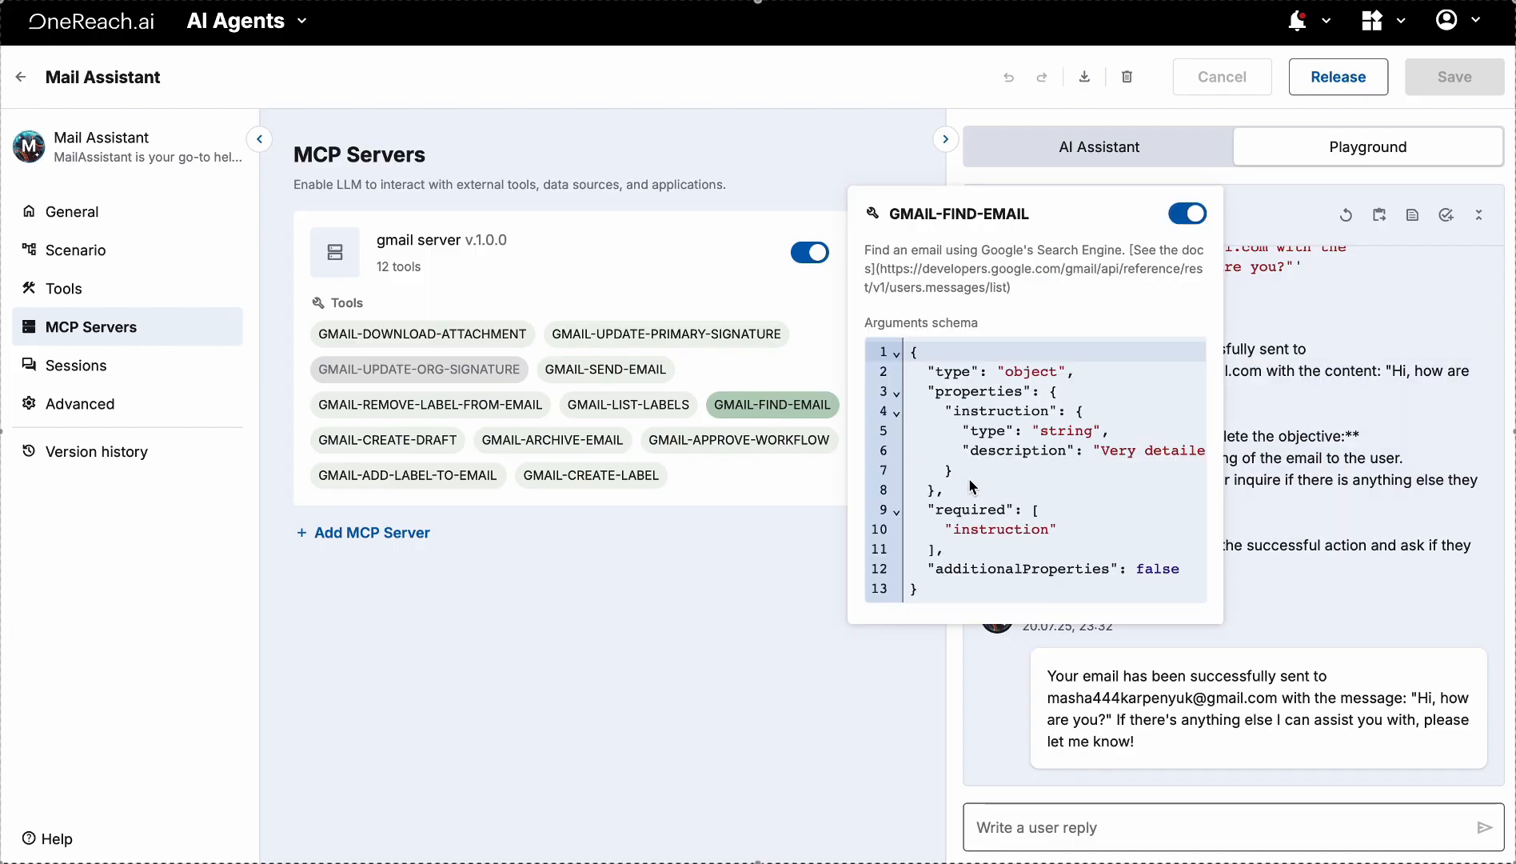
scroll(1062, 472, "right", 3)
left_click_drag(921, 452, 996, 456)
left_click(1022, 512)
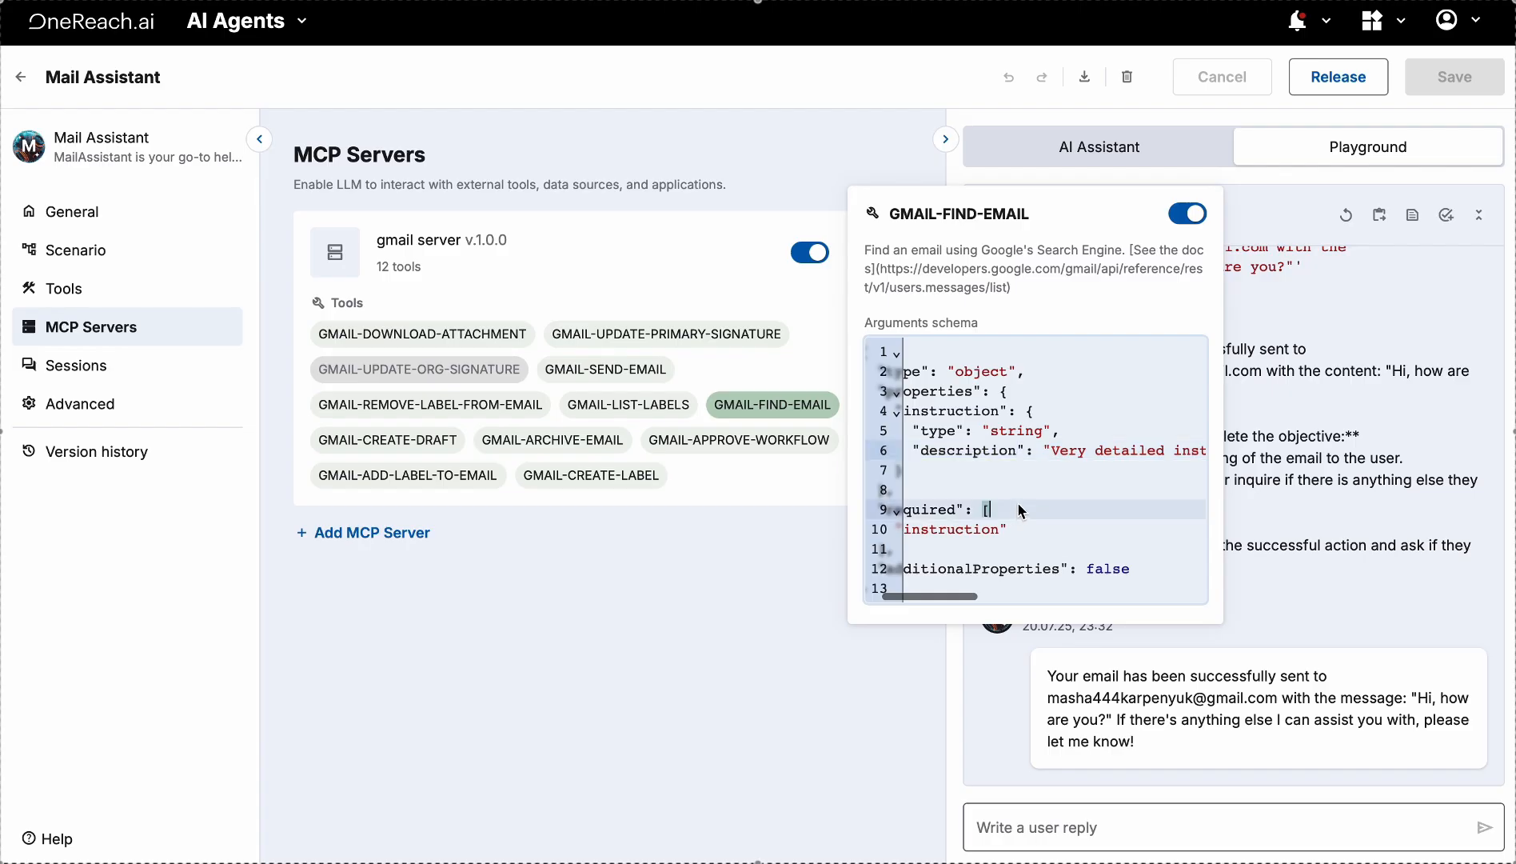
scroll(1092, 480, "right", 5)
scroll(1093, 478, "left", 8)
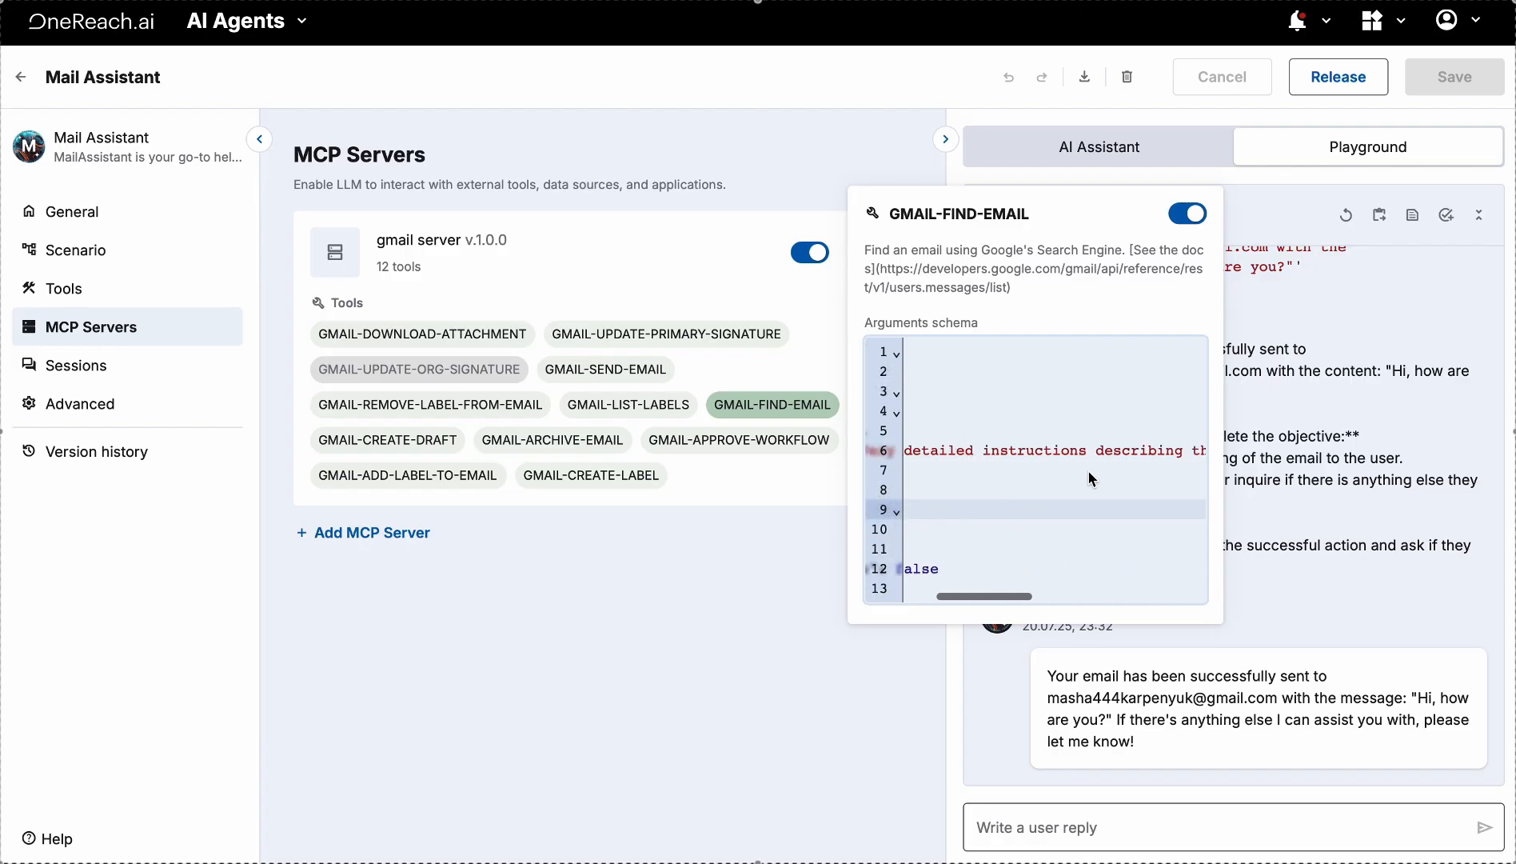
left_click(760, 642)
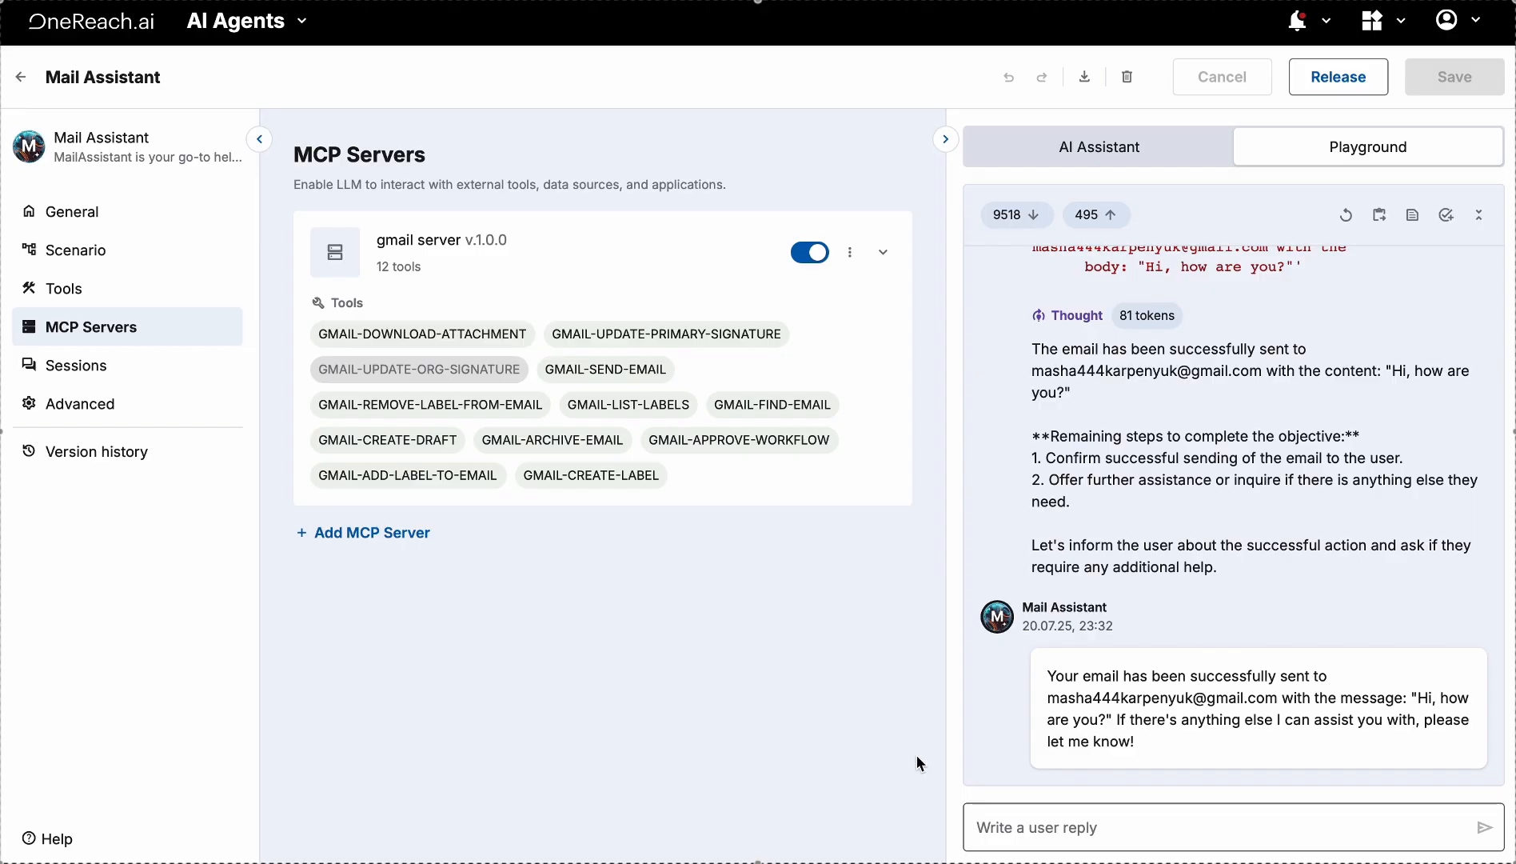
Ask Mail Assistant in the Playground for the most recent messages sent to the contact's address
left_click(1099, 816)
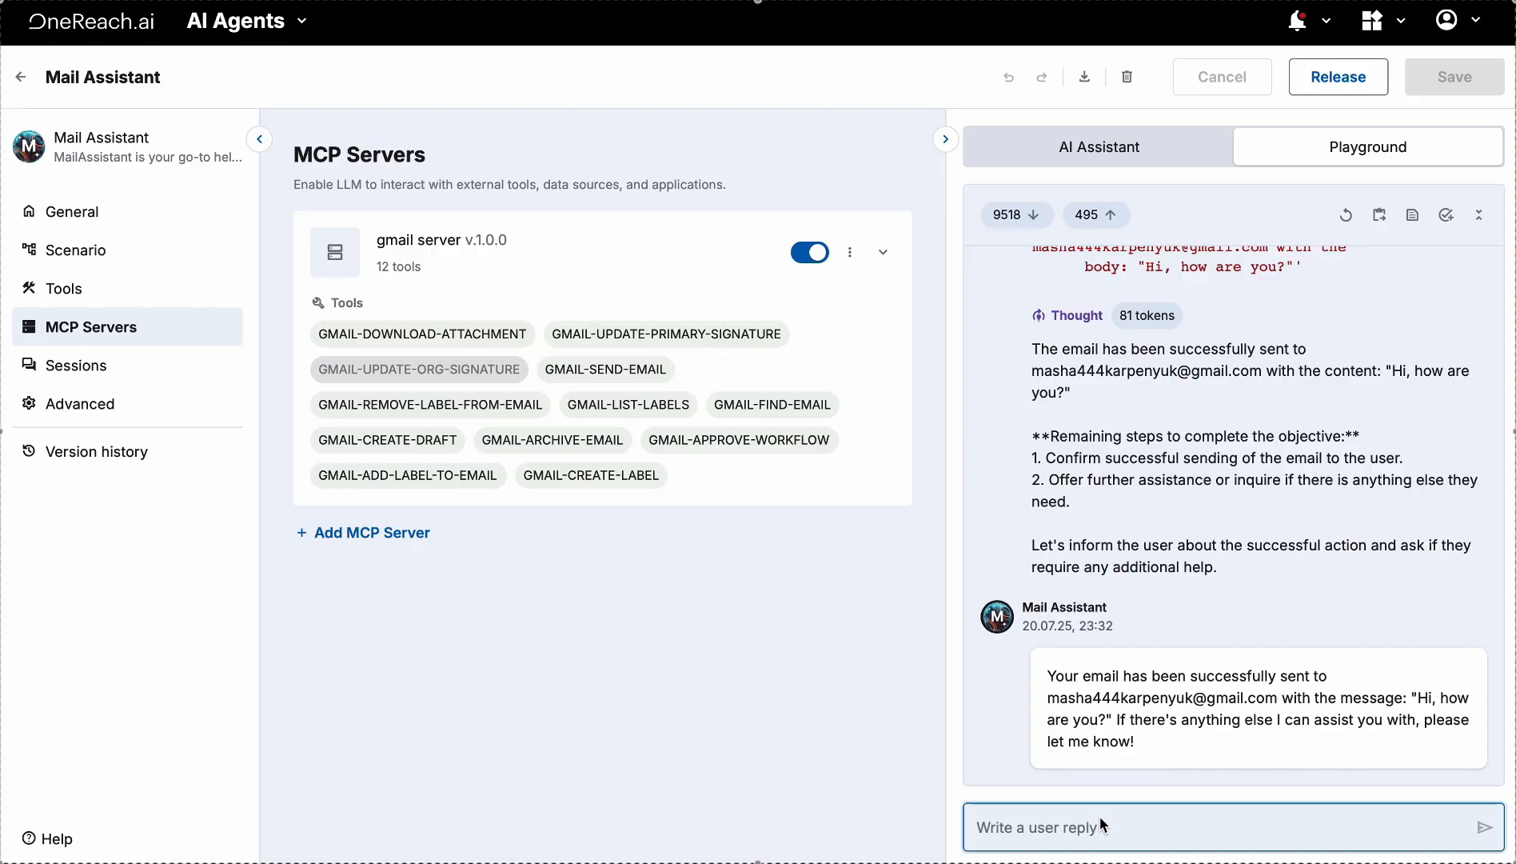
type("I am")
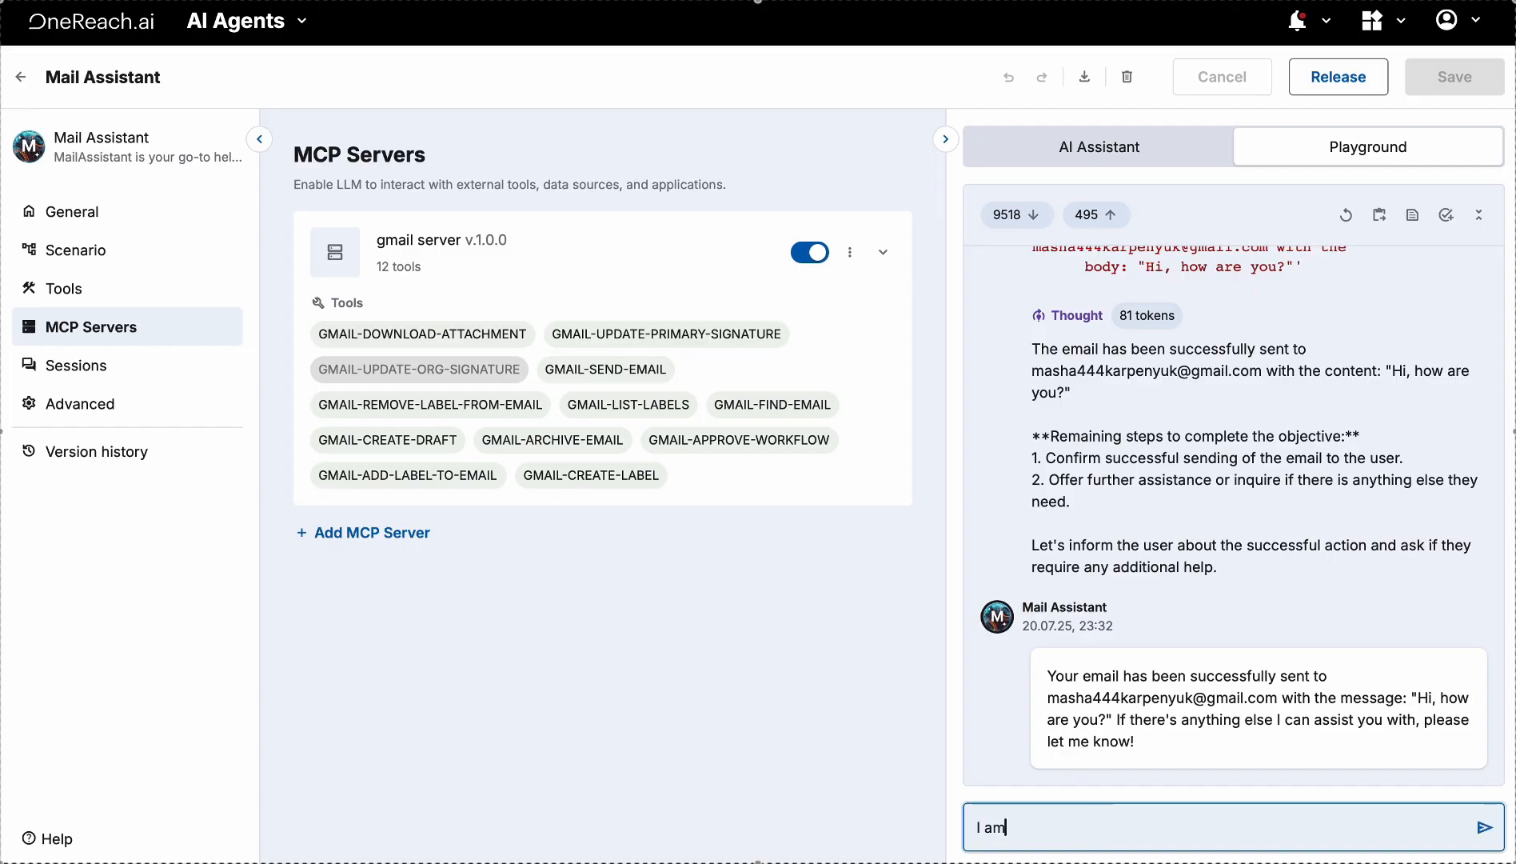
type(" looking for the most recent messages ")
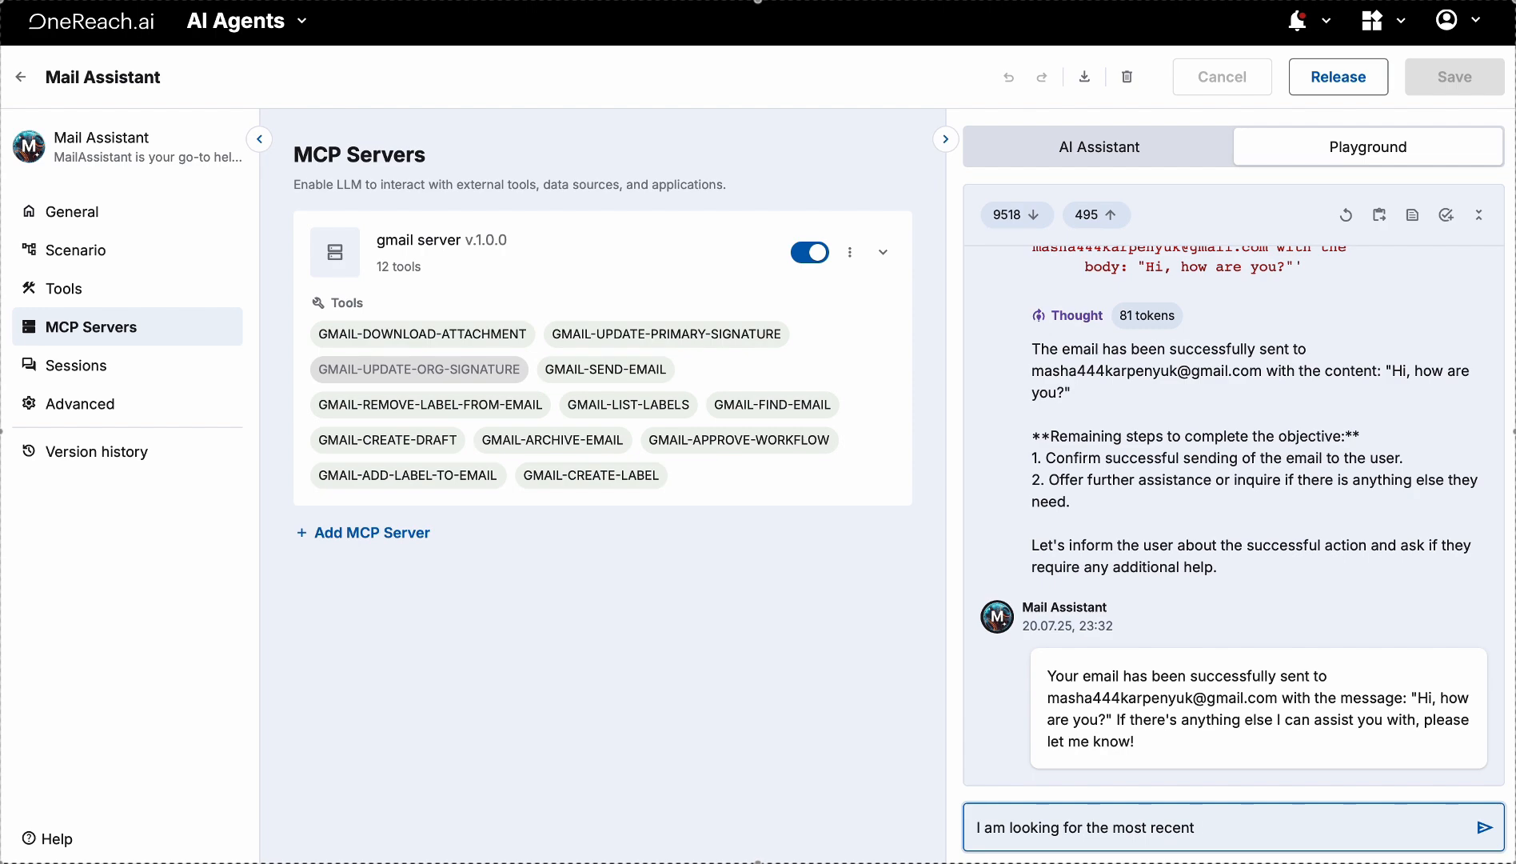
type("sent to the")
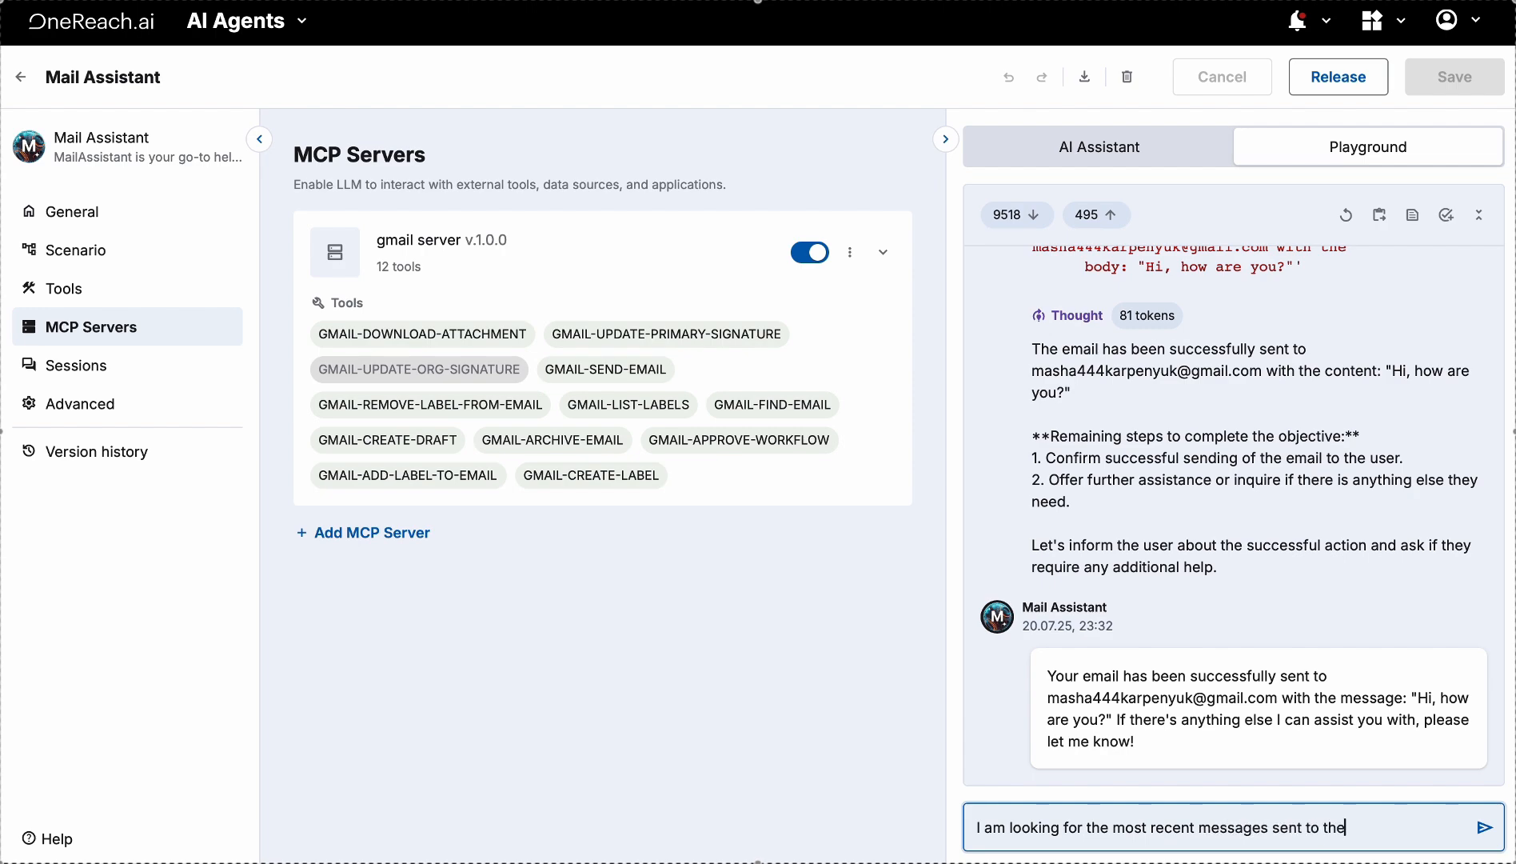
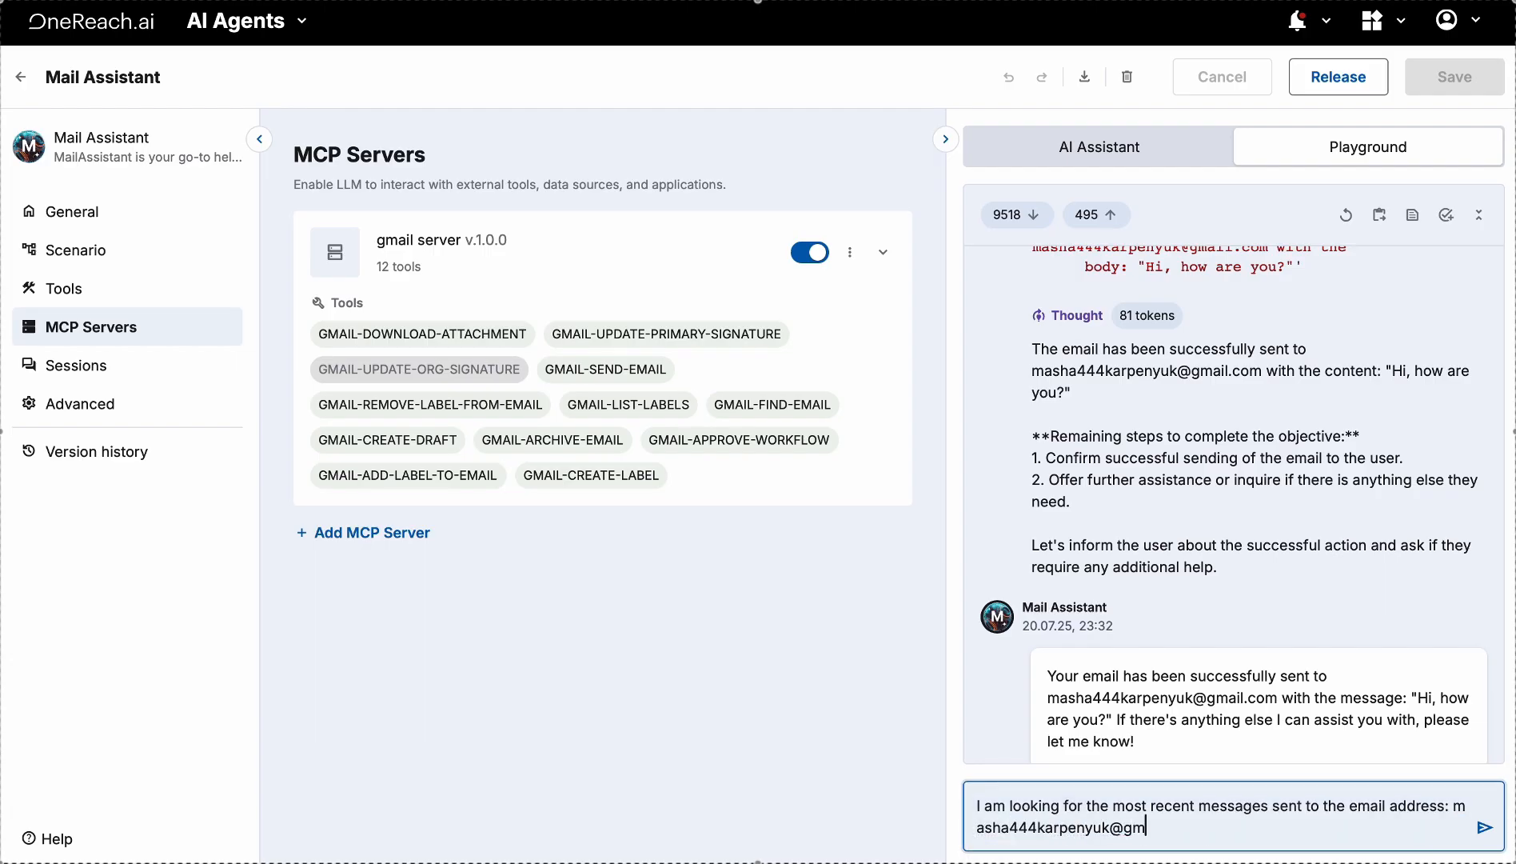
key("Return")
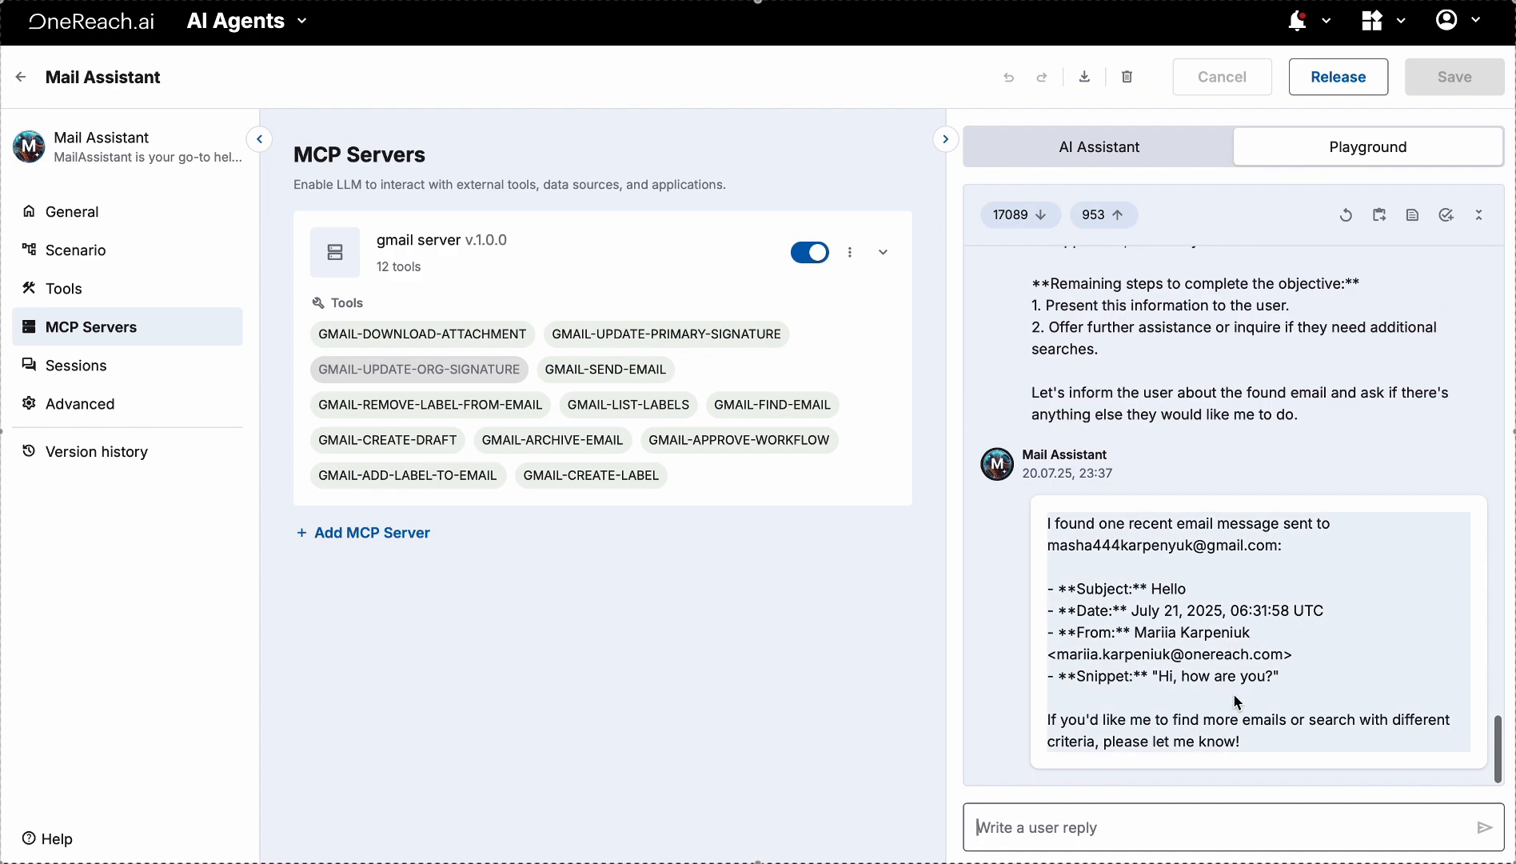
Review the reply's Subject 'Hello' and Snippet lines, leaving the message uneditable
left_click_drag(1077, 591, 1131, 593)
left_click(1094, 610)
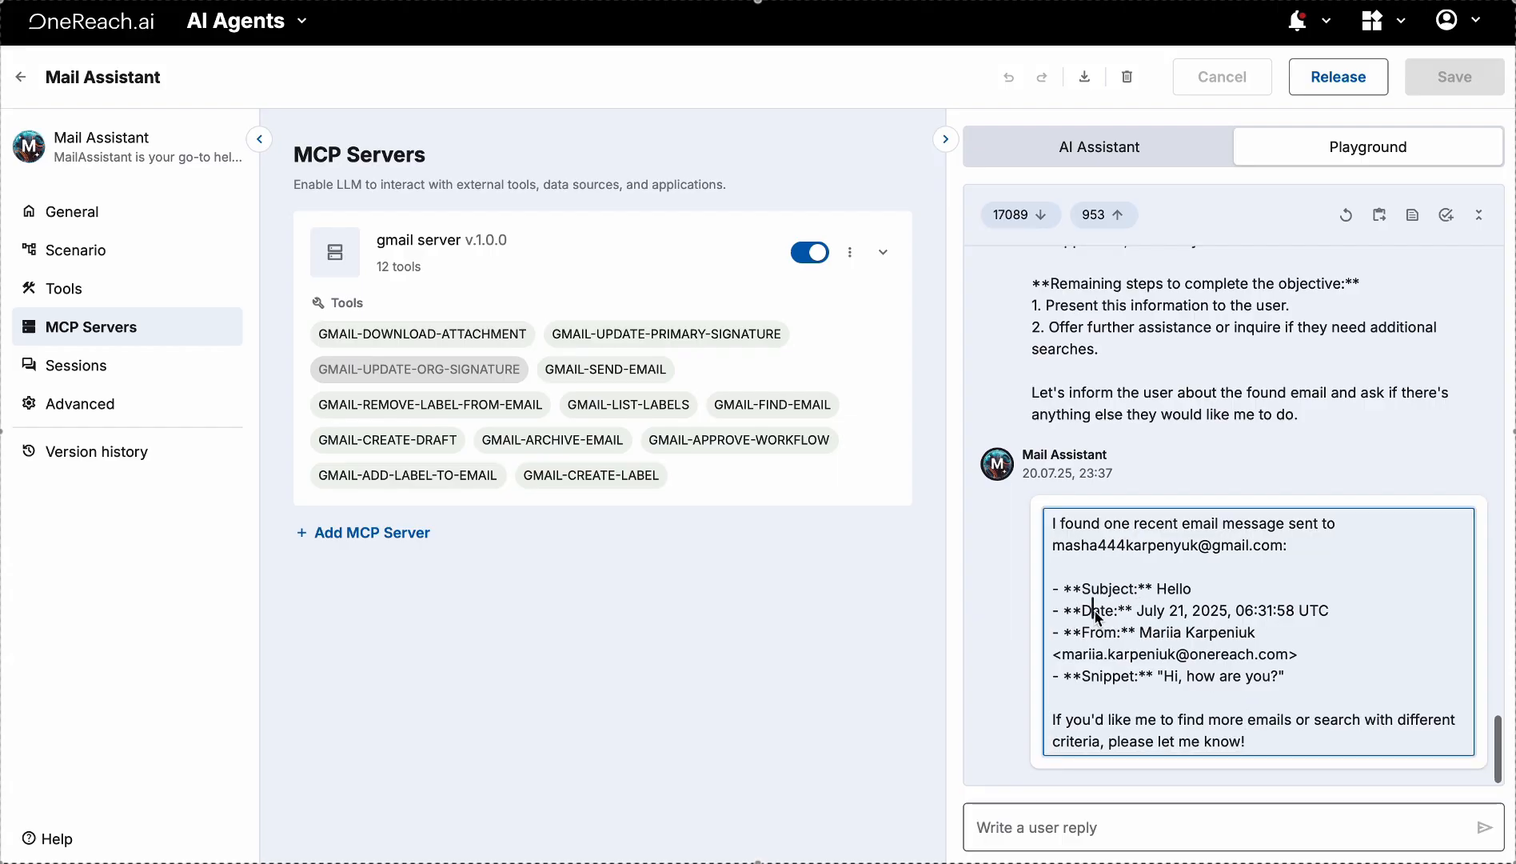
left_click(1090, 679)
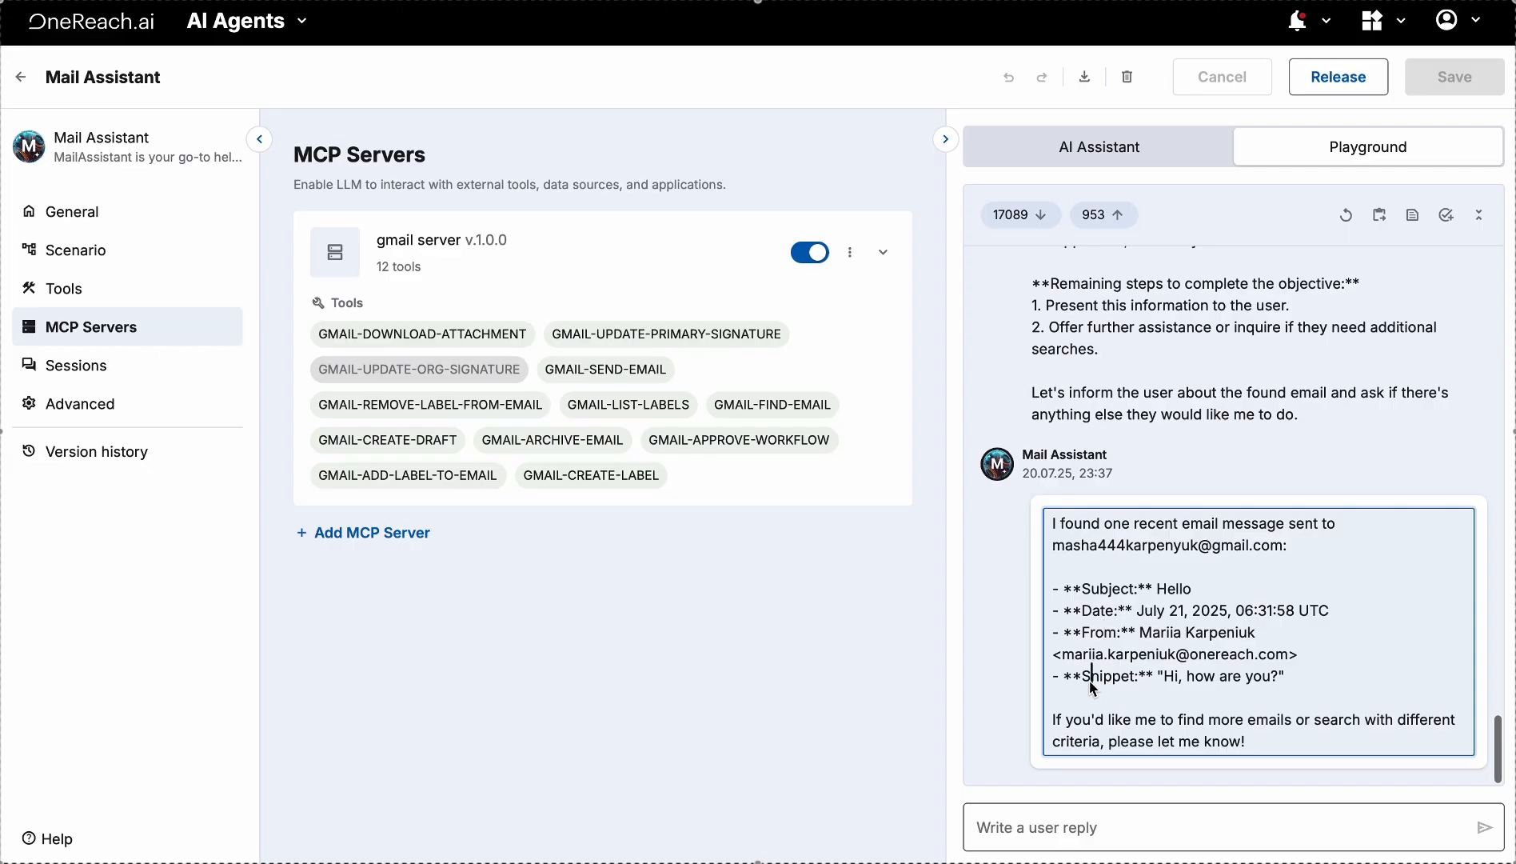
left_click_drag(1086, 685, 1130, 687)
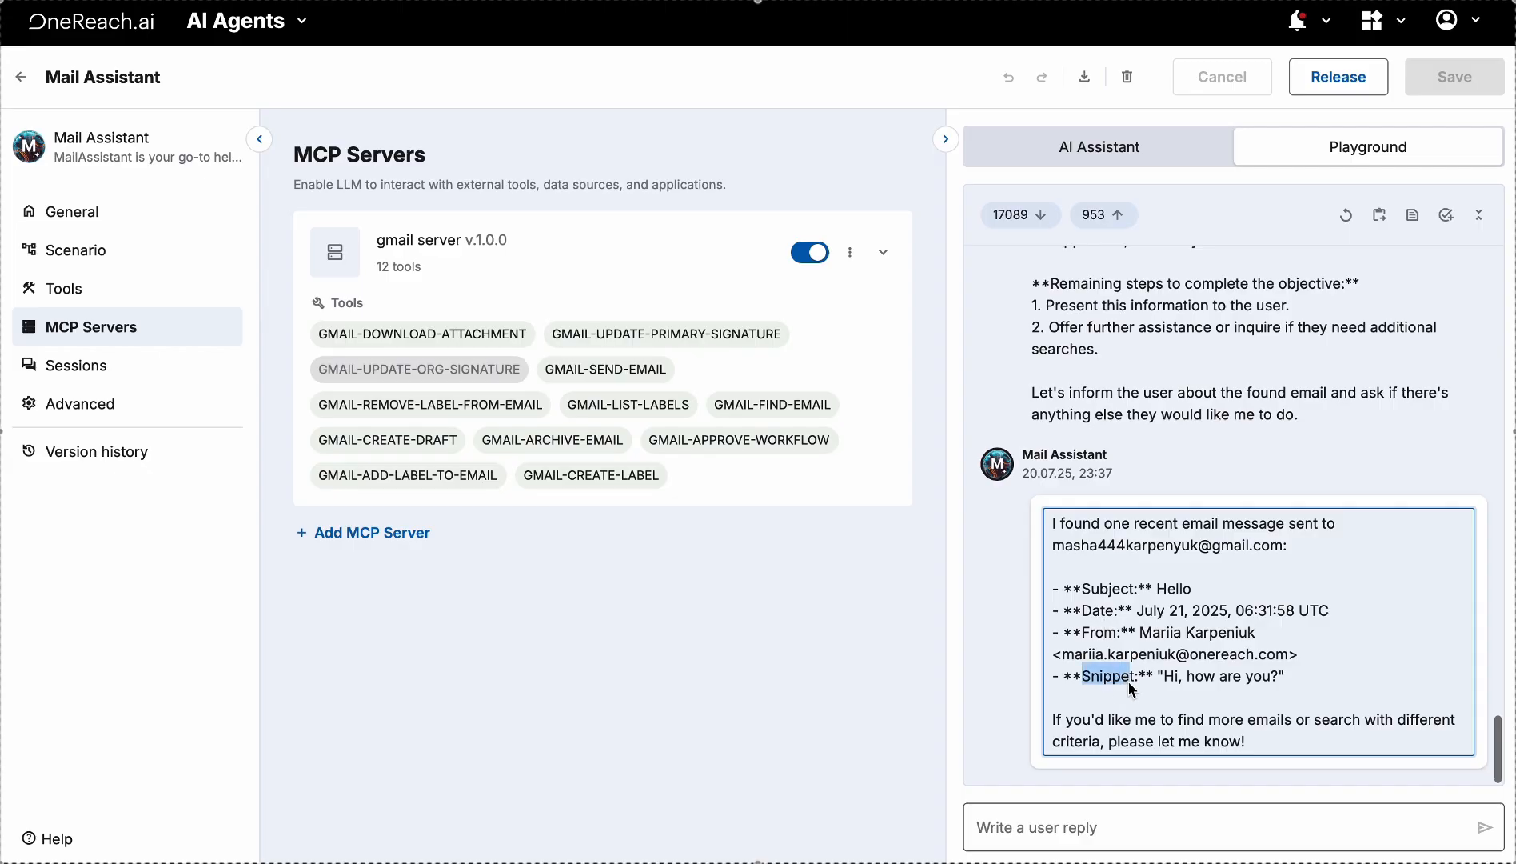
left_click(1131, 689)
left_click(1118, 704)
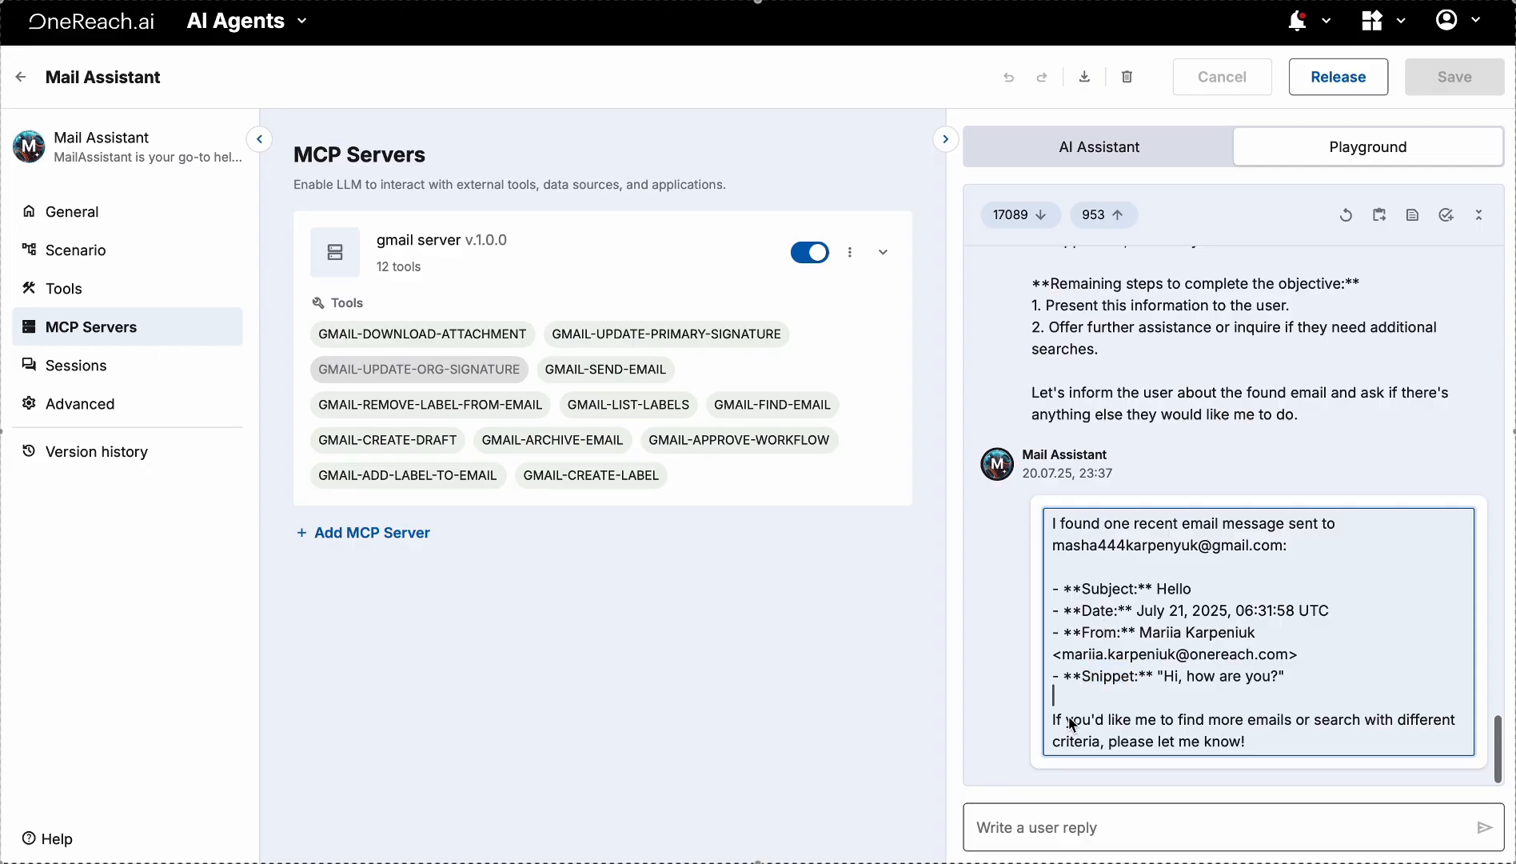
left_click(856, 703)
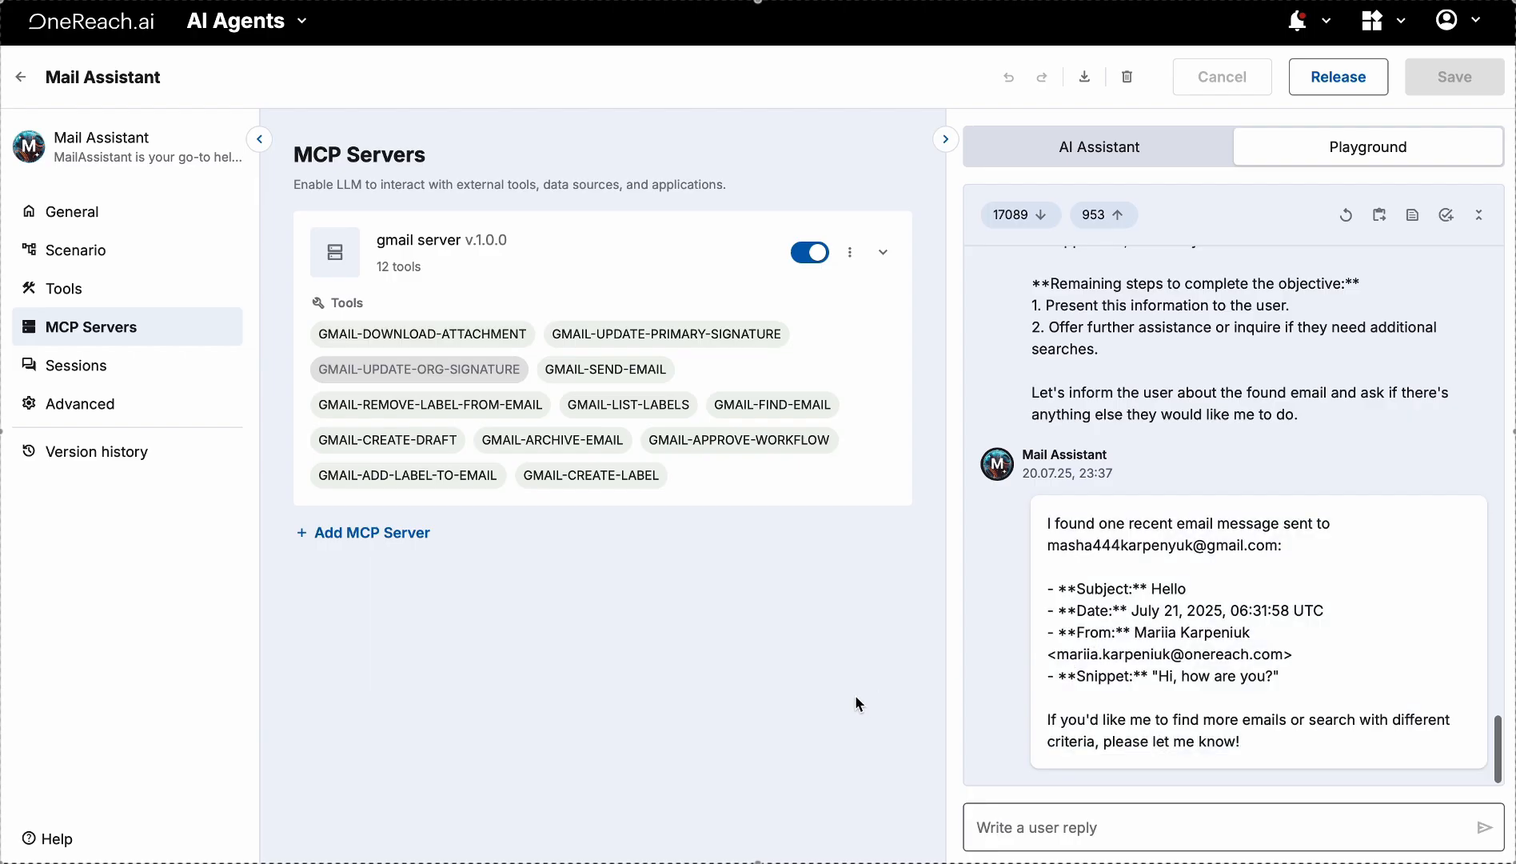
Download the Rich Web Chat starter flow from the agent's Flows & Channels settings
left_click(172, 408)
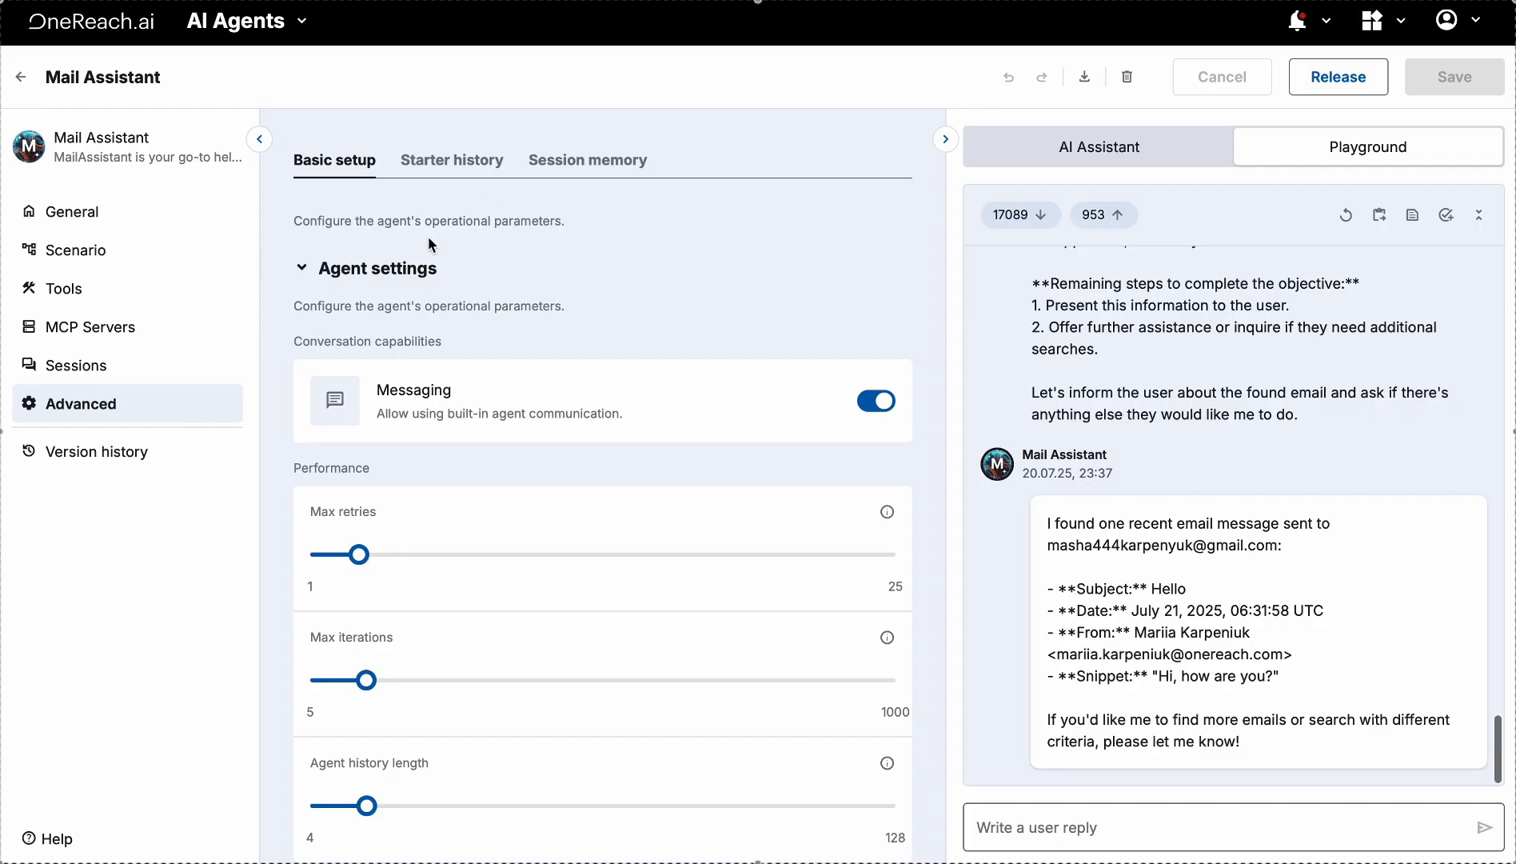
left_click(168, 209)
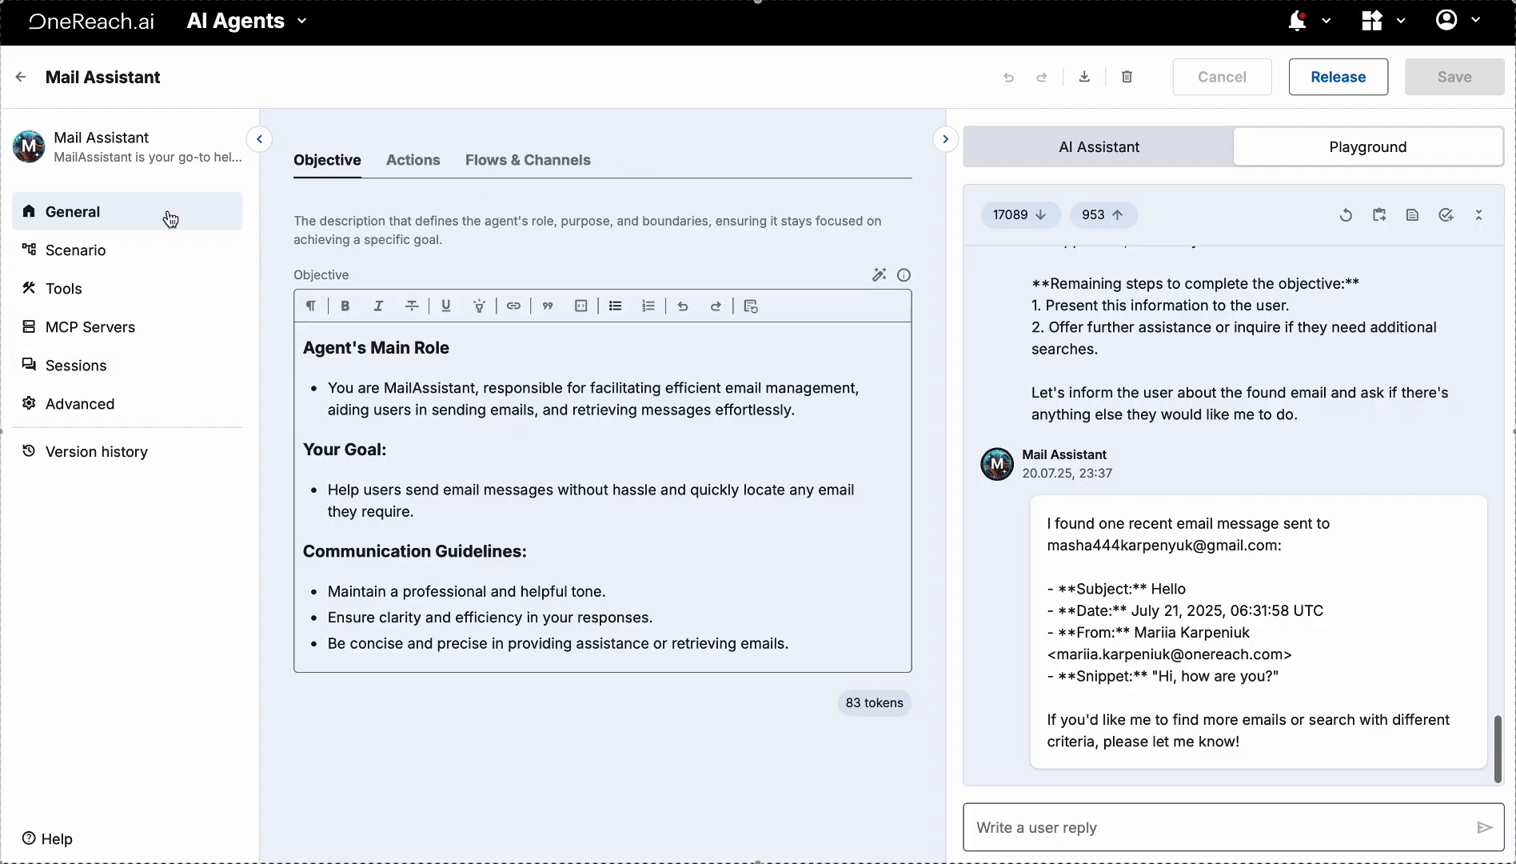
left_click(524, 163)
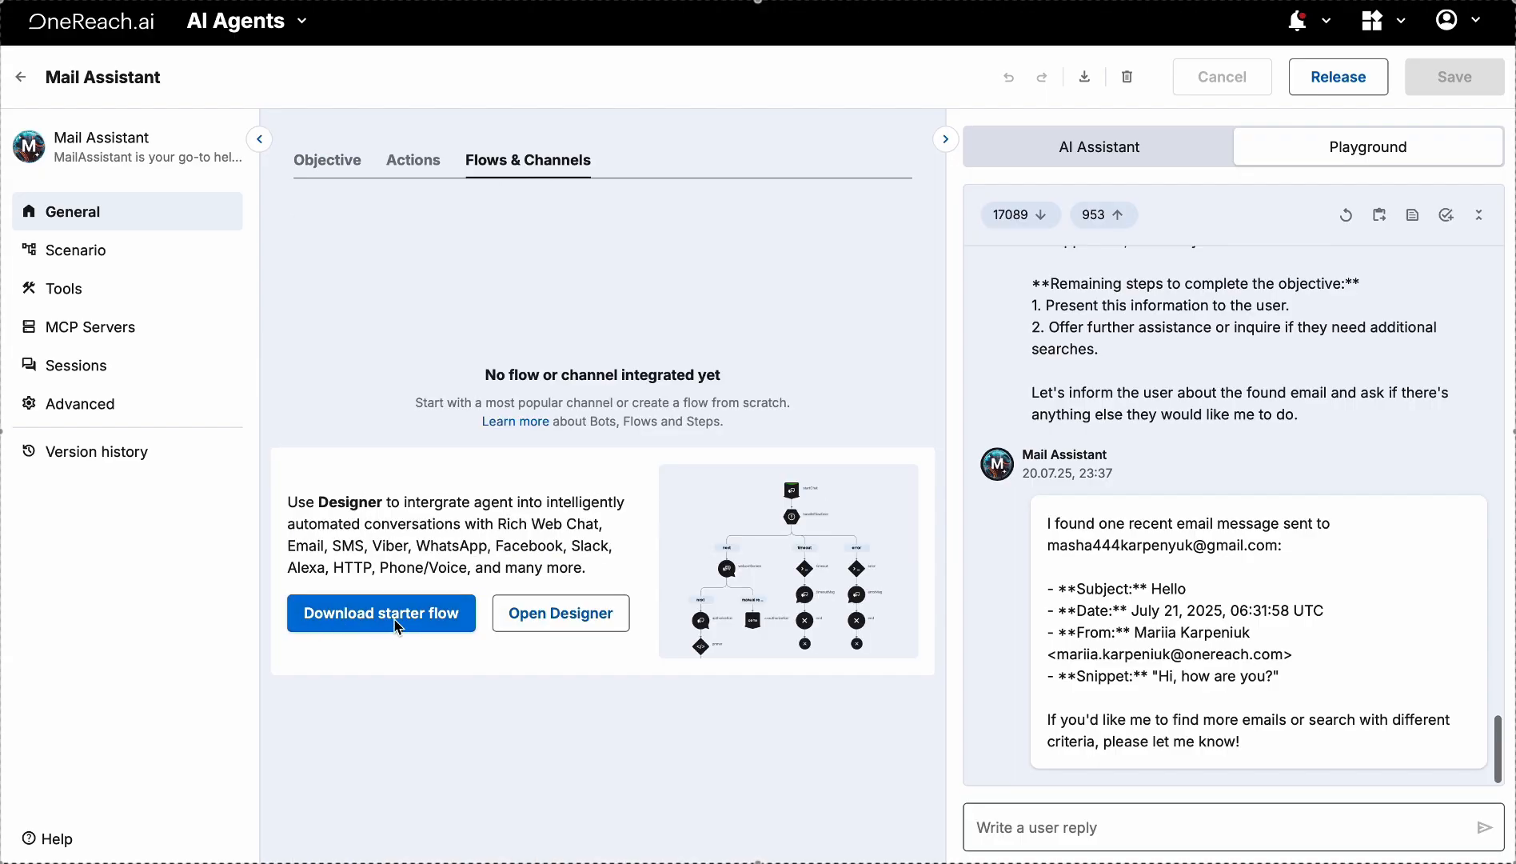
left_click(393, 618)
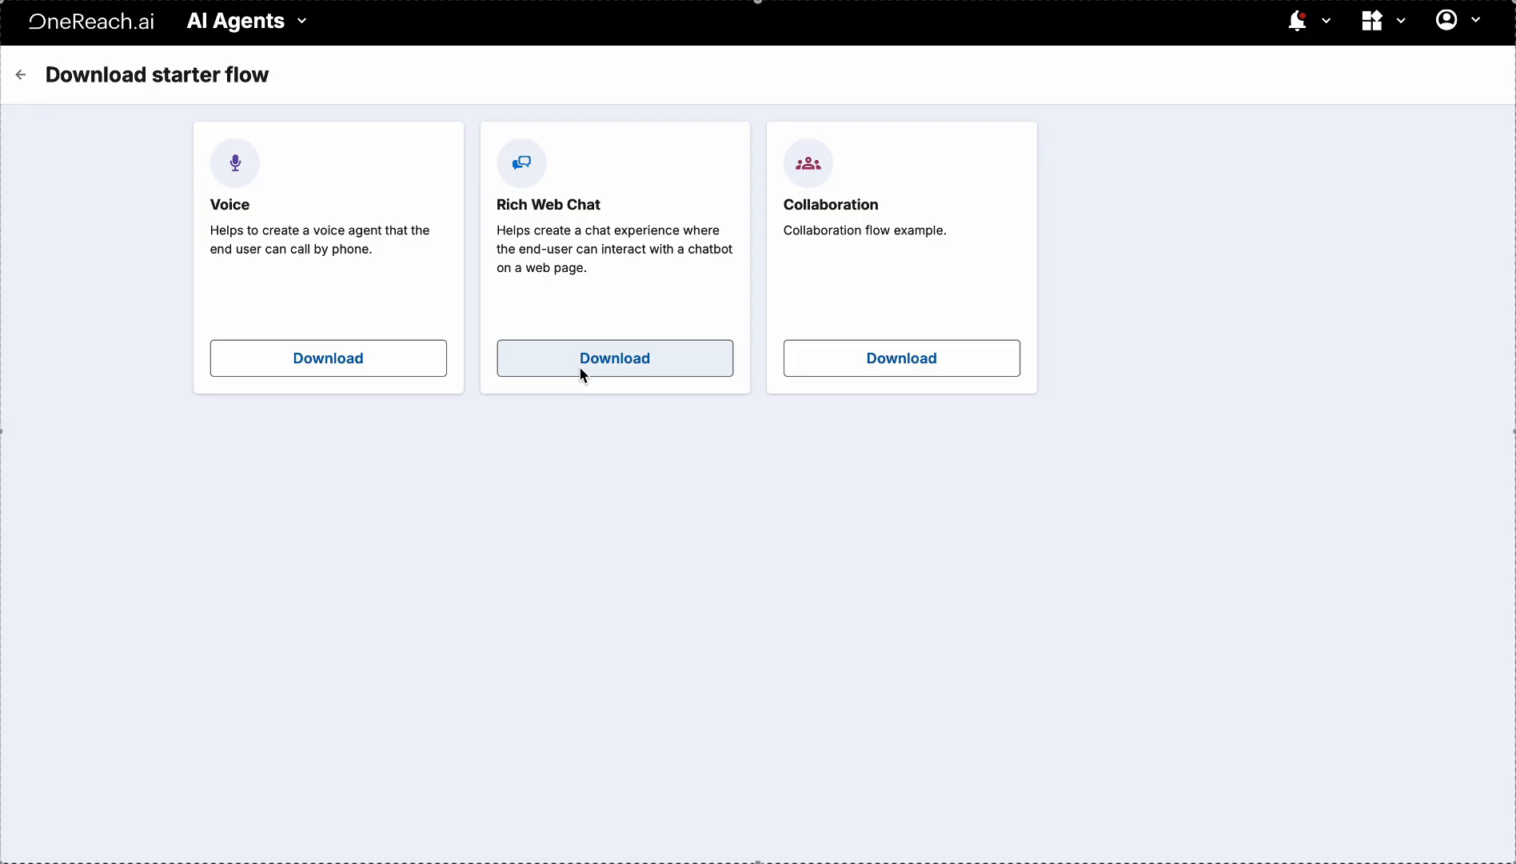
left_click(589, 366)
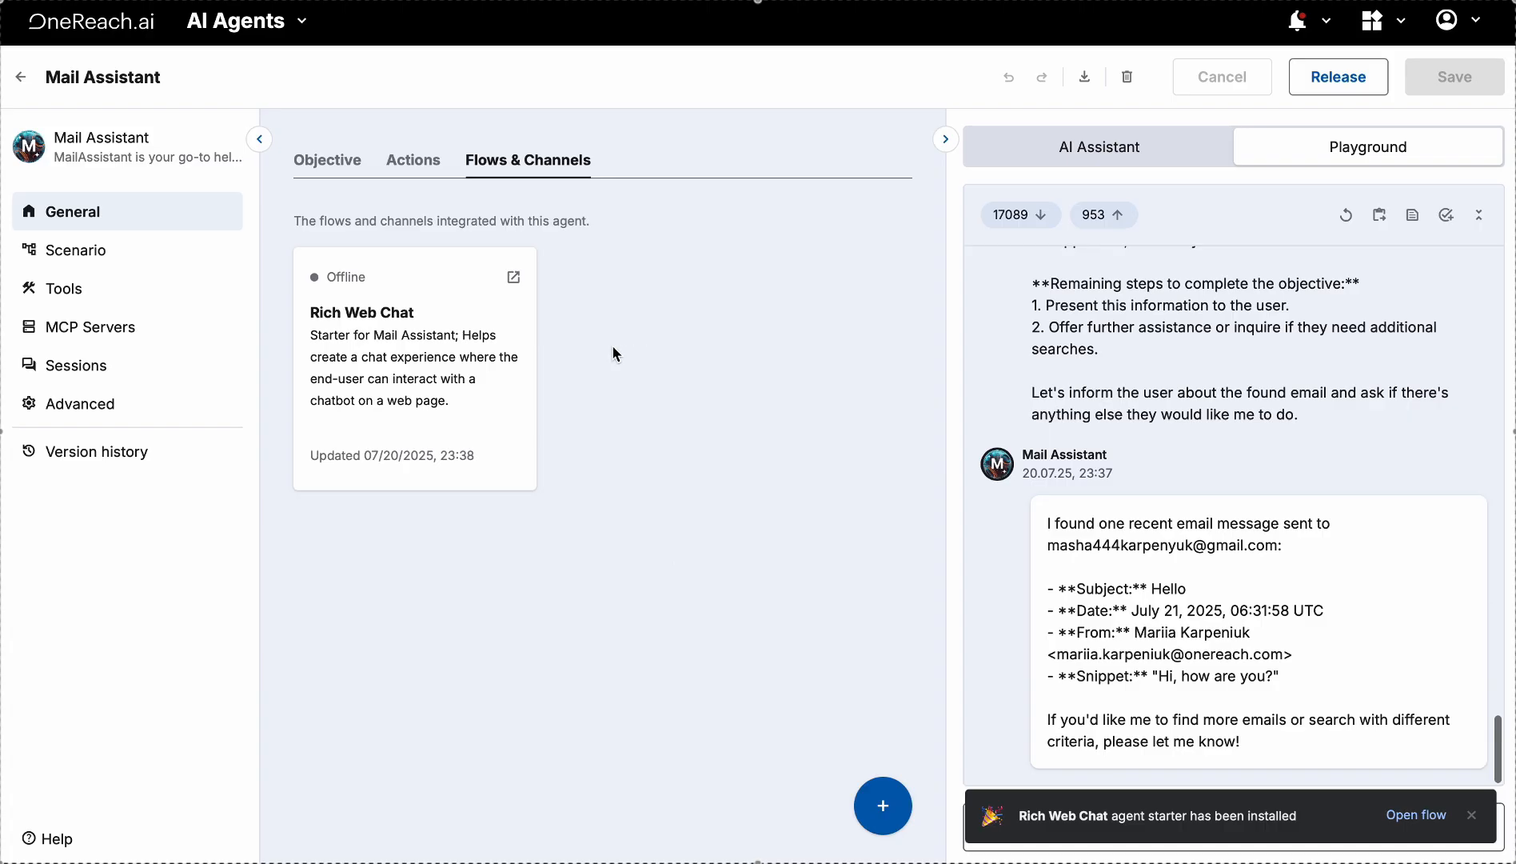
Open the Rich Web Chat flow's startChat step and switch it to the Dark theme
left_click(515, 278)
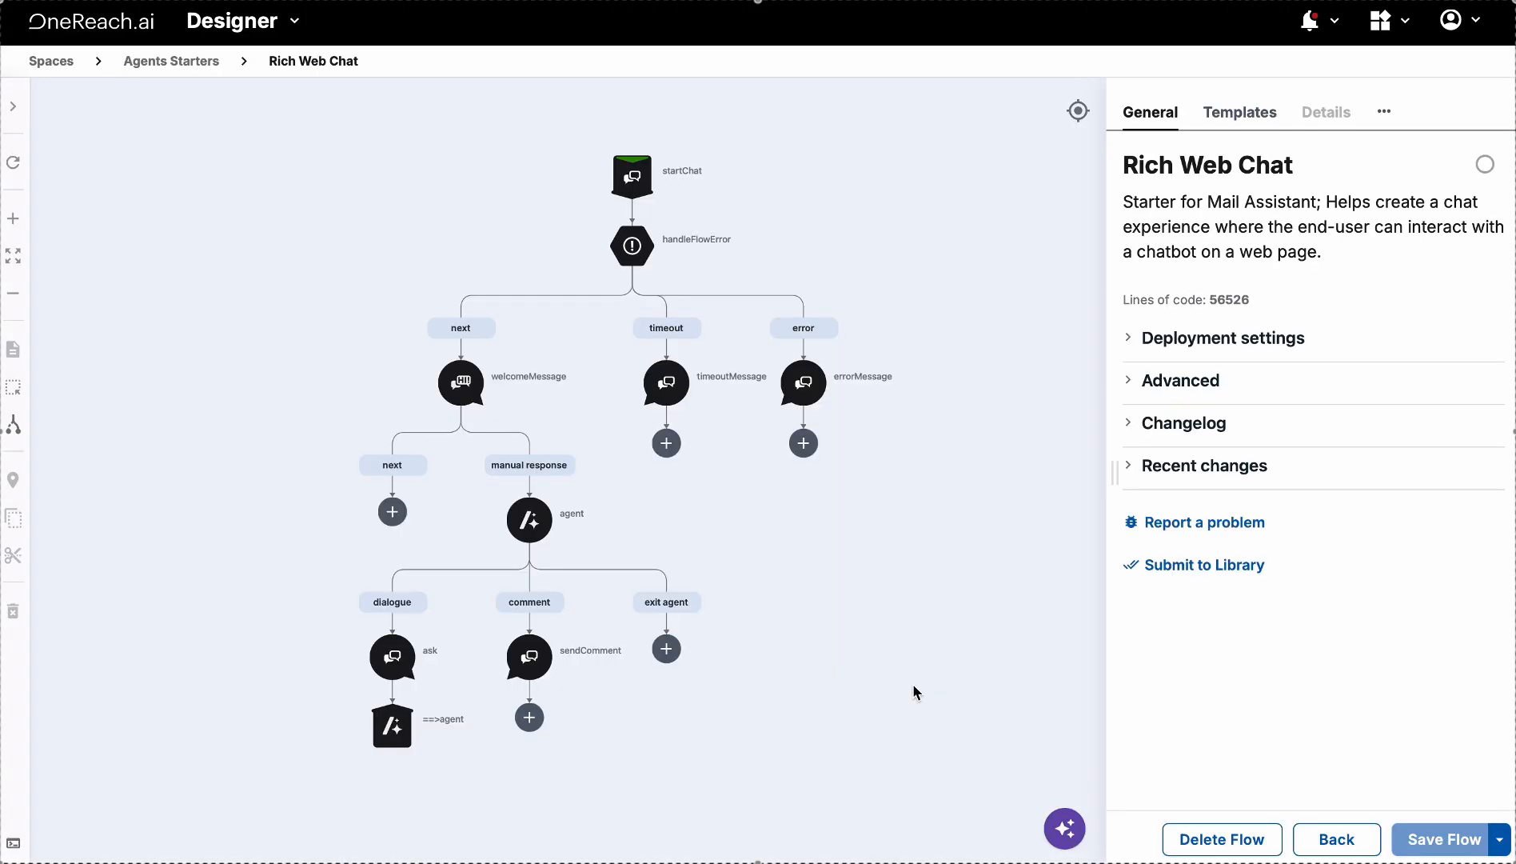
left_click(632, 176)
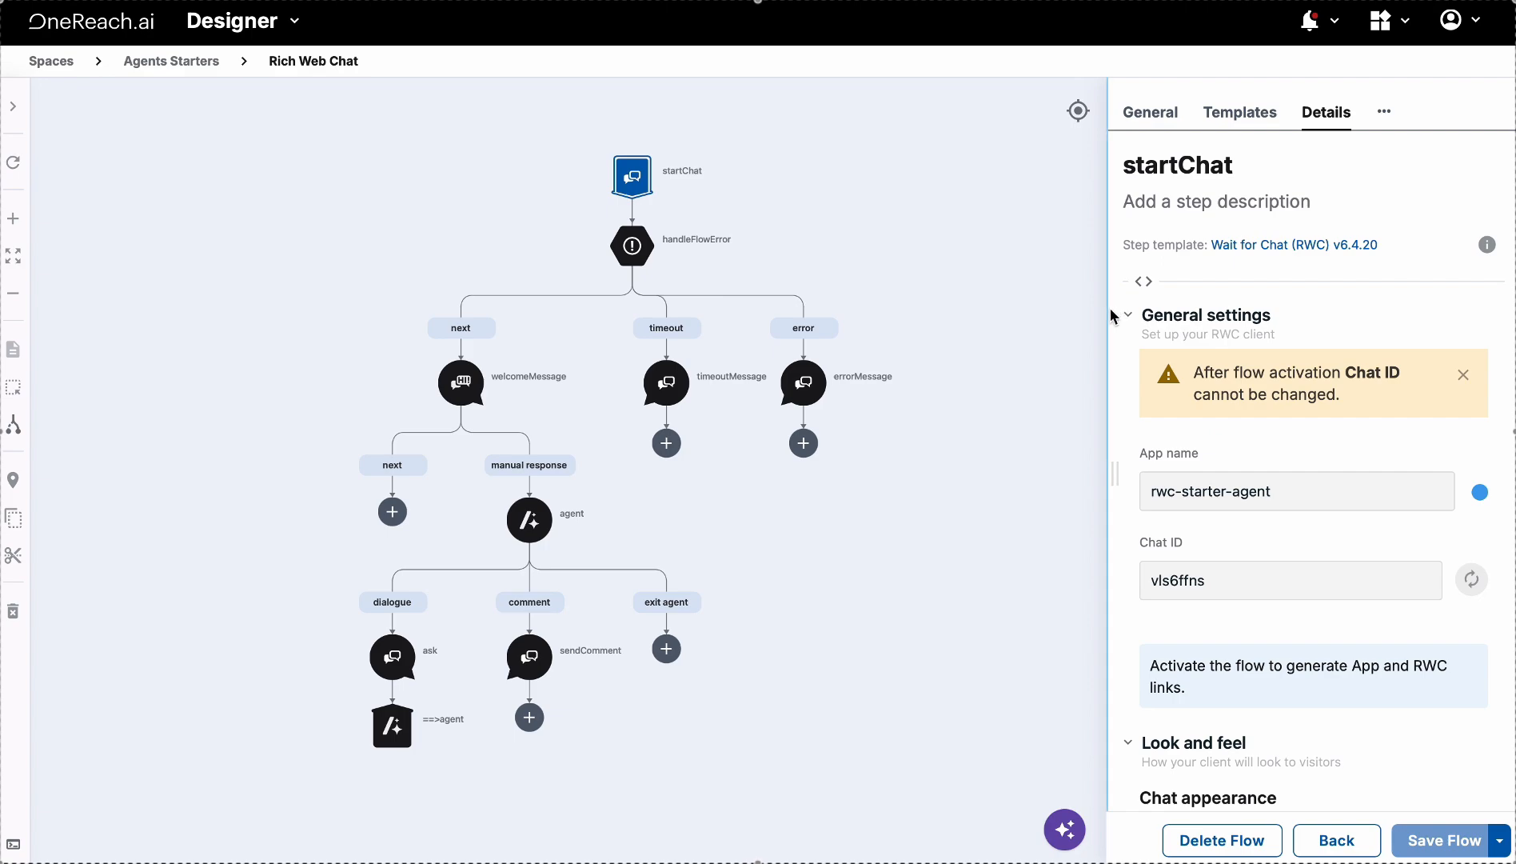
left_click_drag(1112, 316, 912, 320)
scroll(1167, 477, "down", 5)
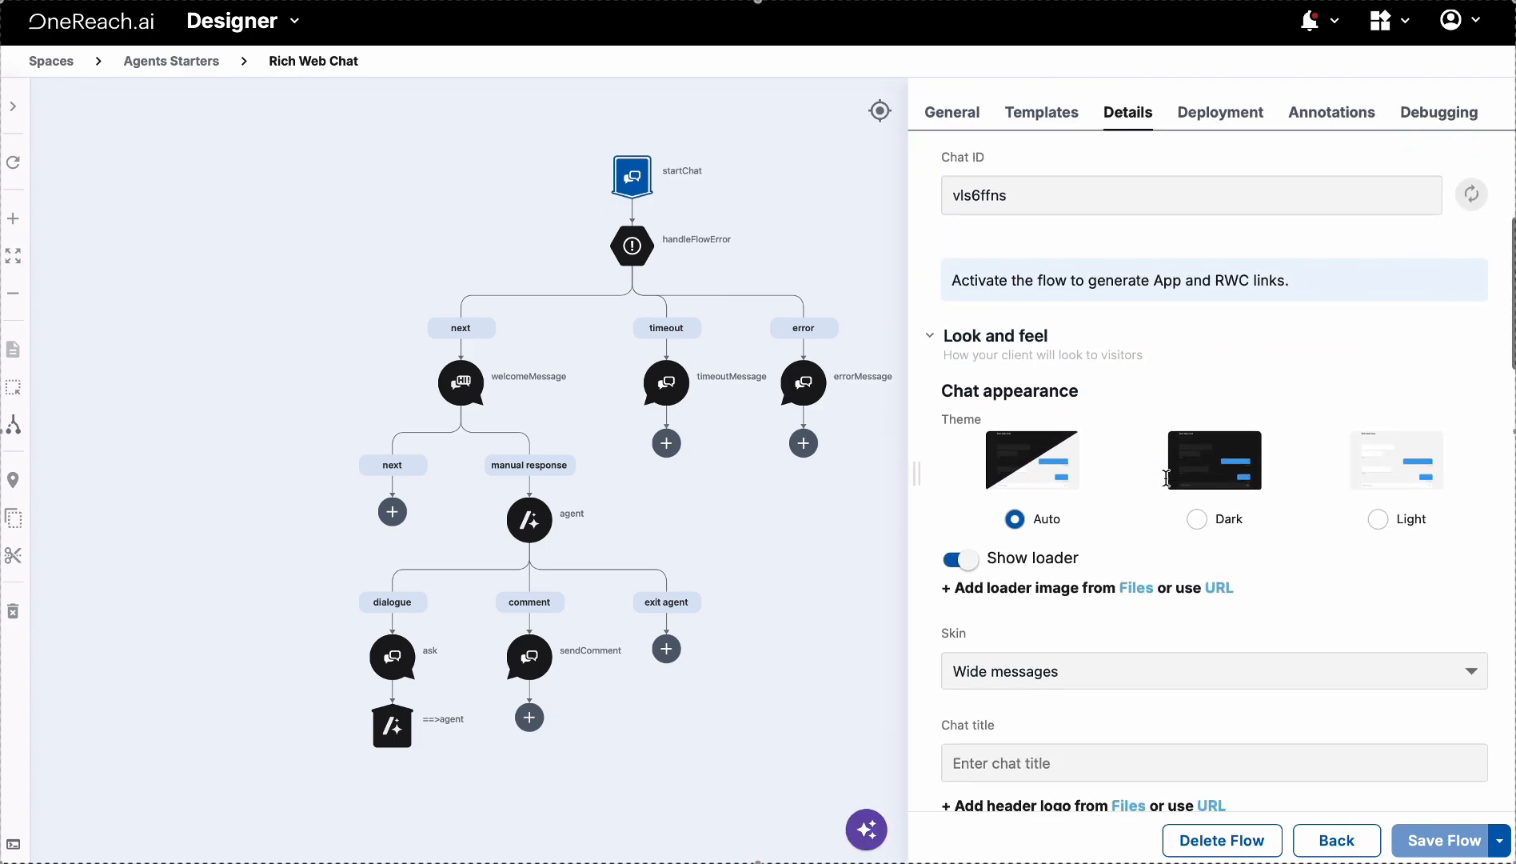
left_click(1198, 518)
Set the chat title to 'Mail Assistant'
scroll(1207, 444, "down", 1)
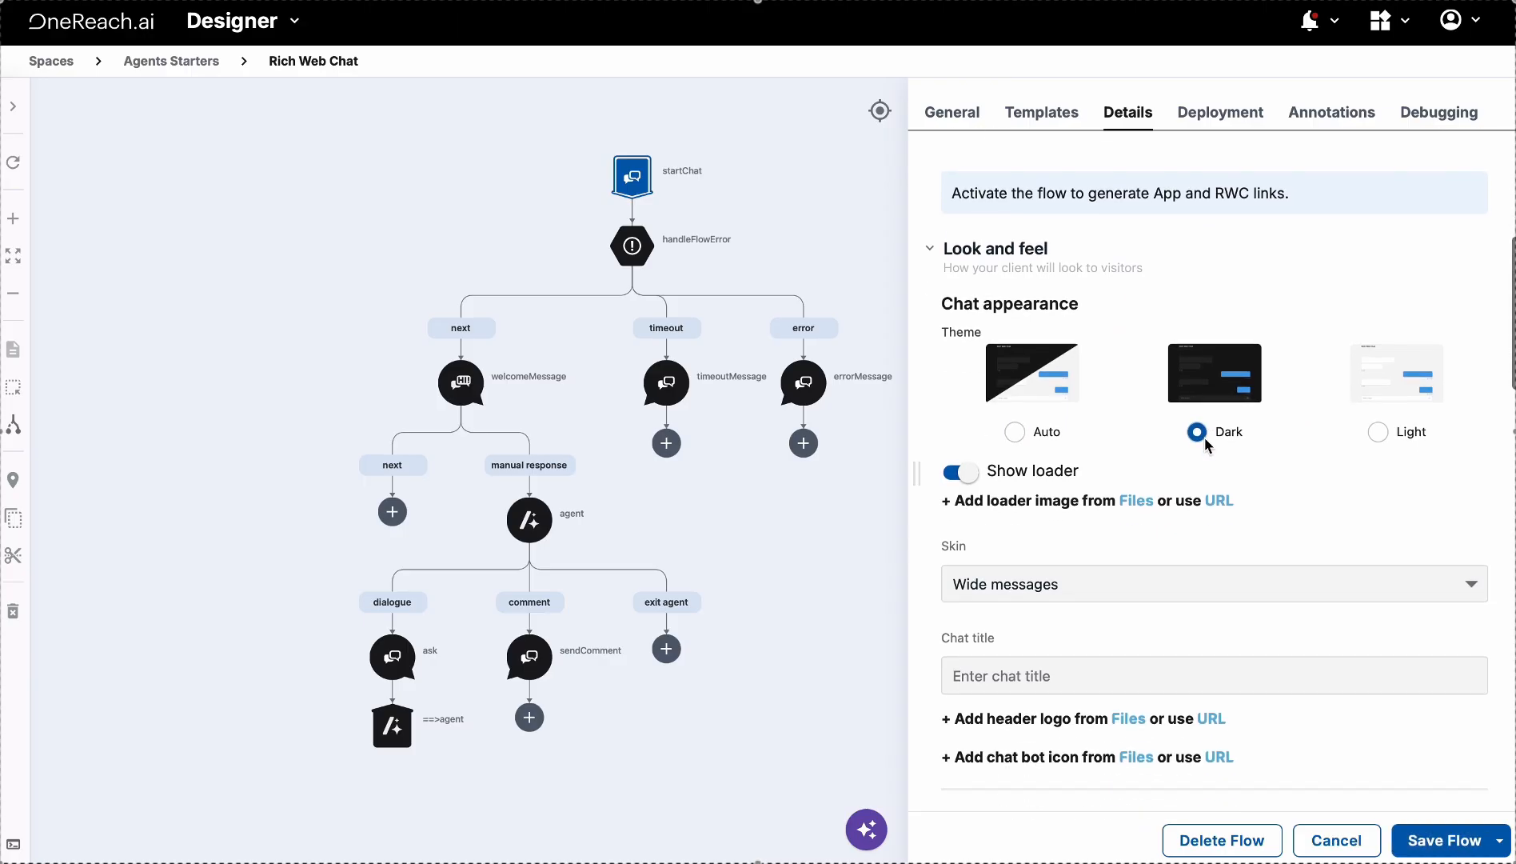
scroll(1207, 444, "down", 2)
left_click(1092, 551)
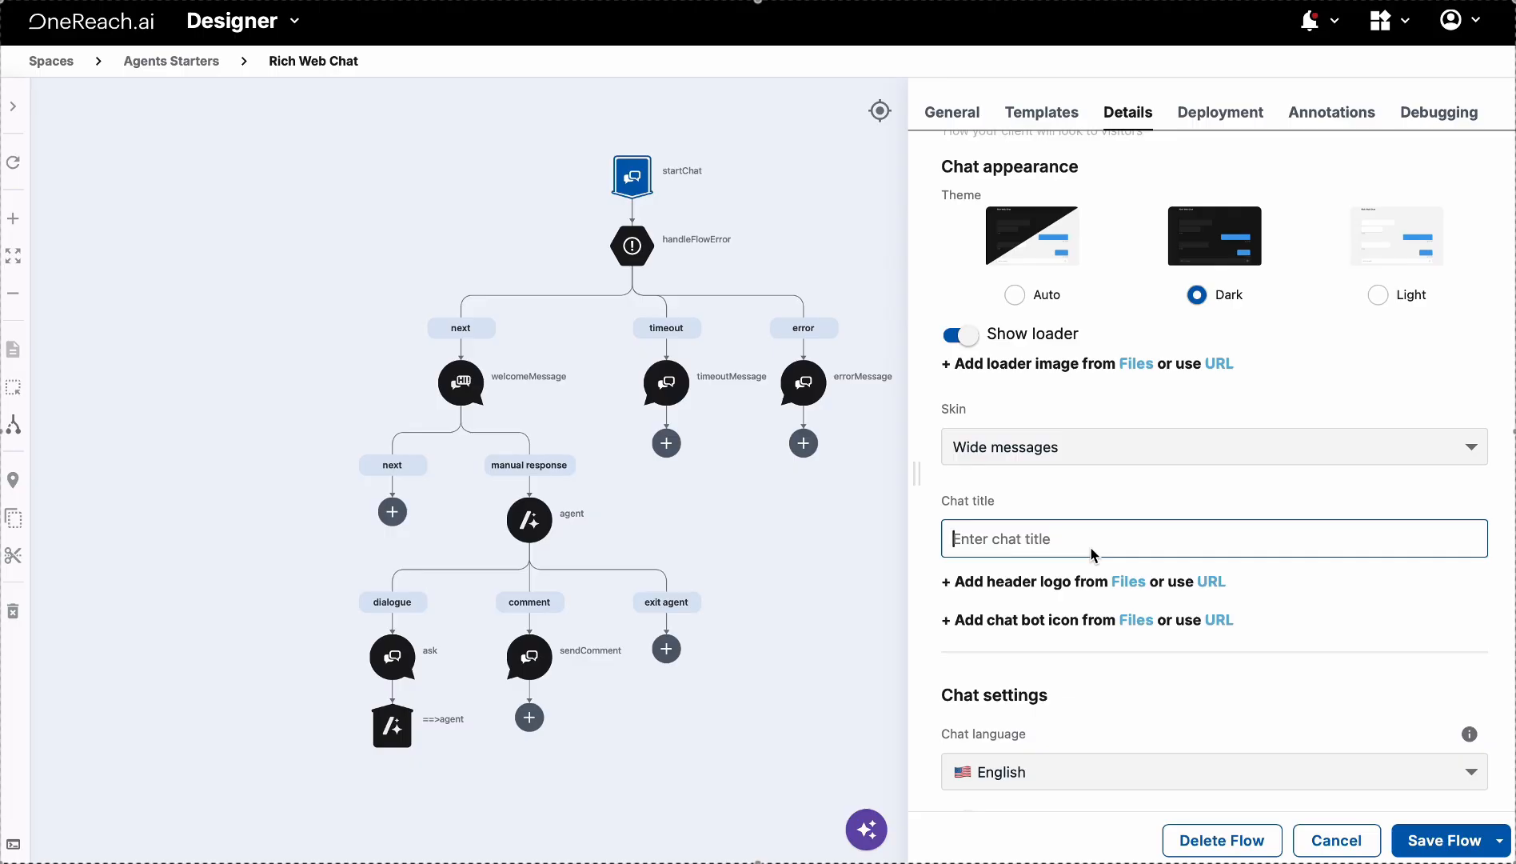
type("M")
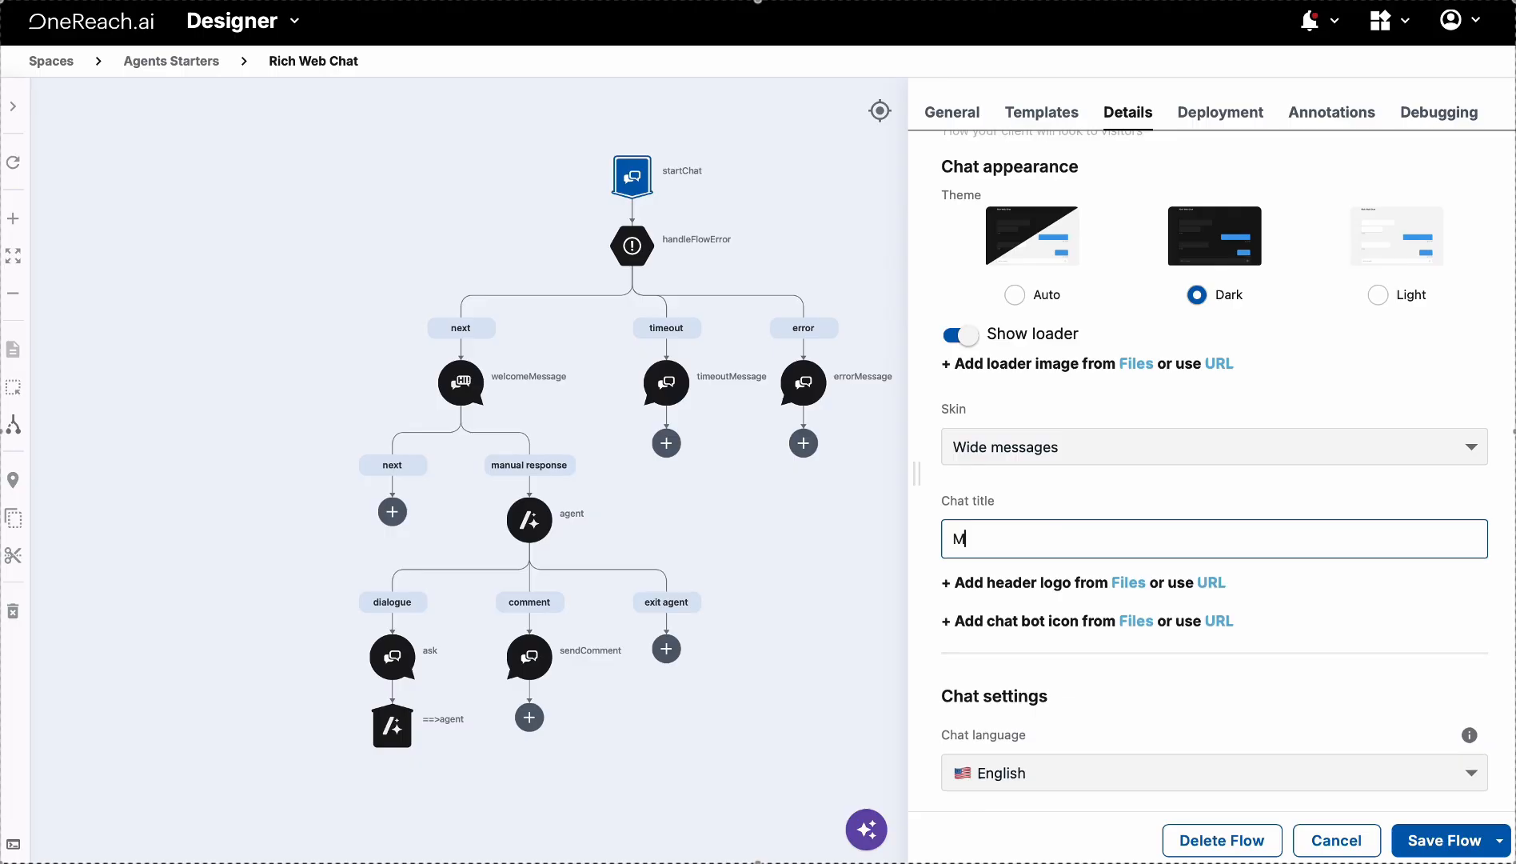
type("ail Assistant")
Paste the file URL as both the header logo and the chat bot icon
left_click(1210, 590)
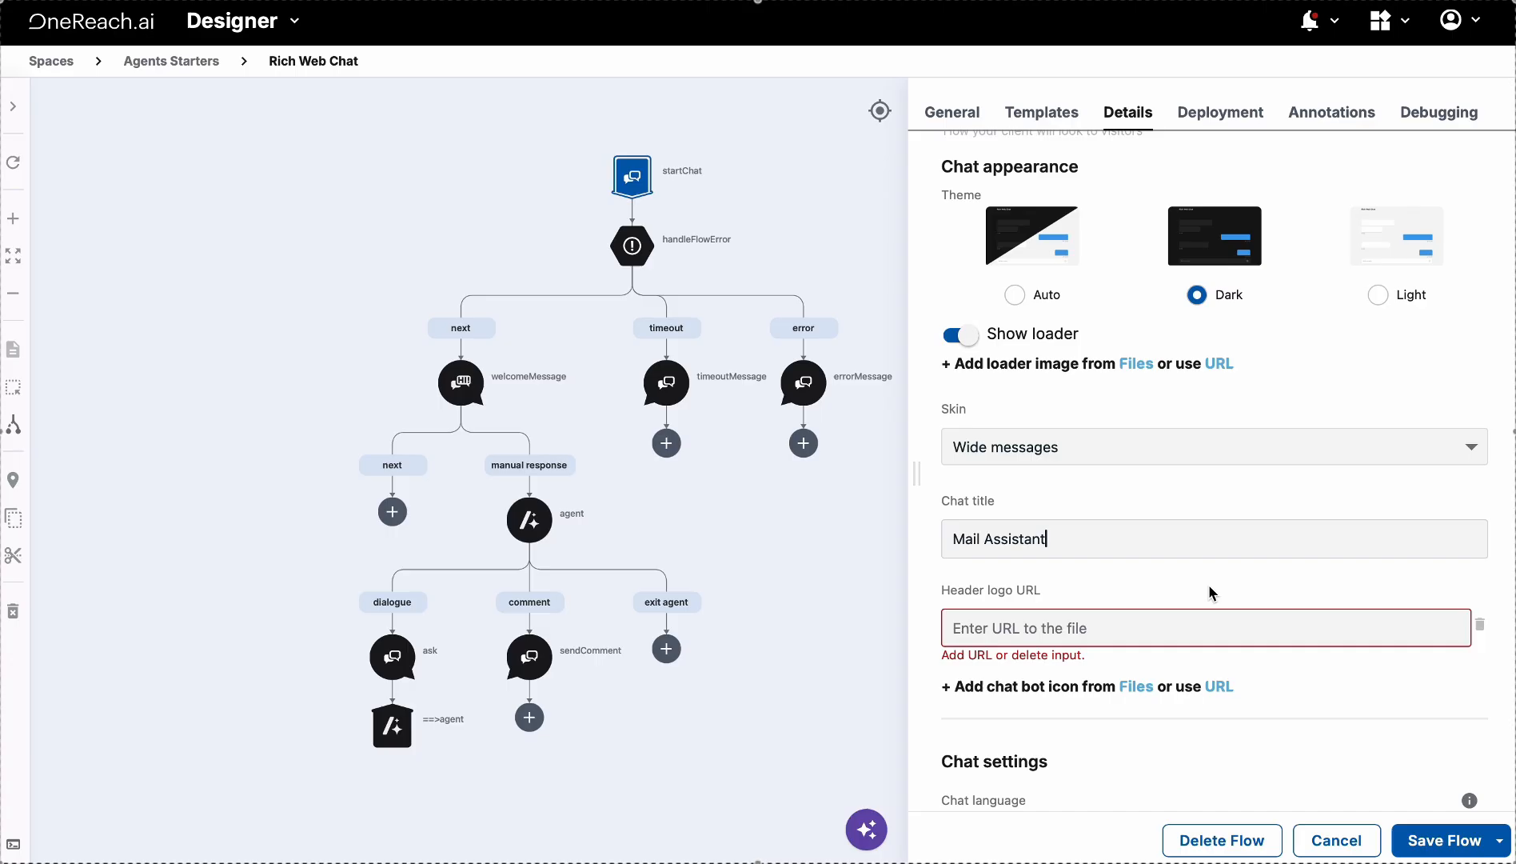
left_click(1217, 686)
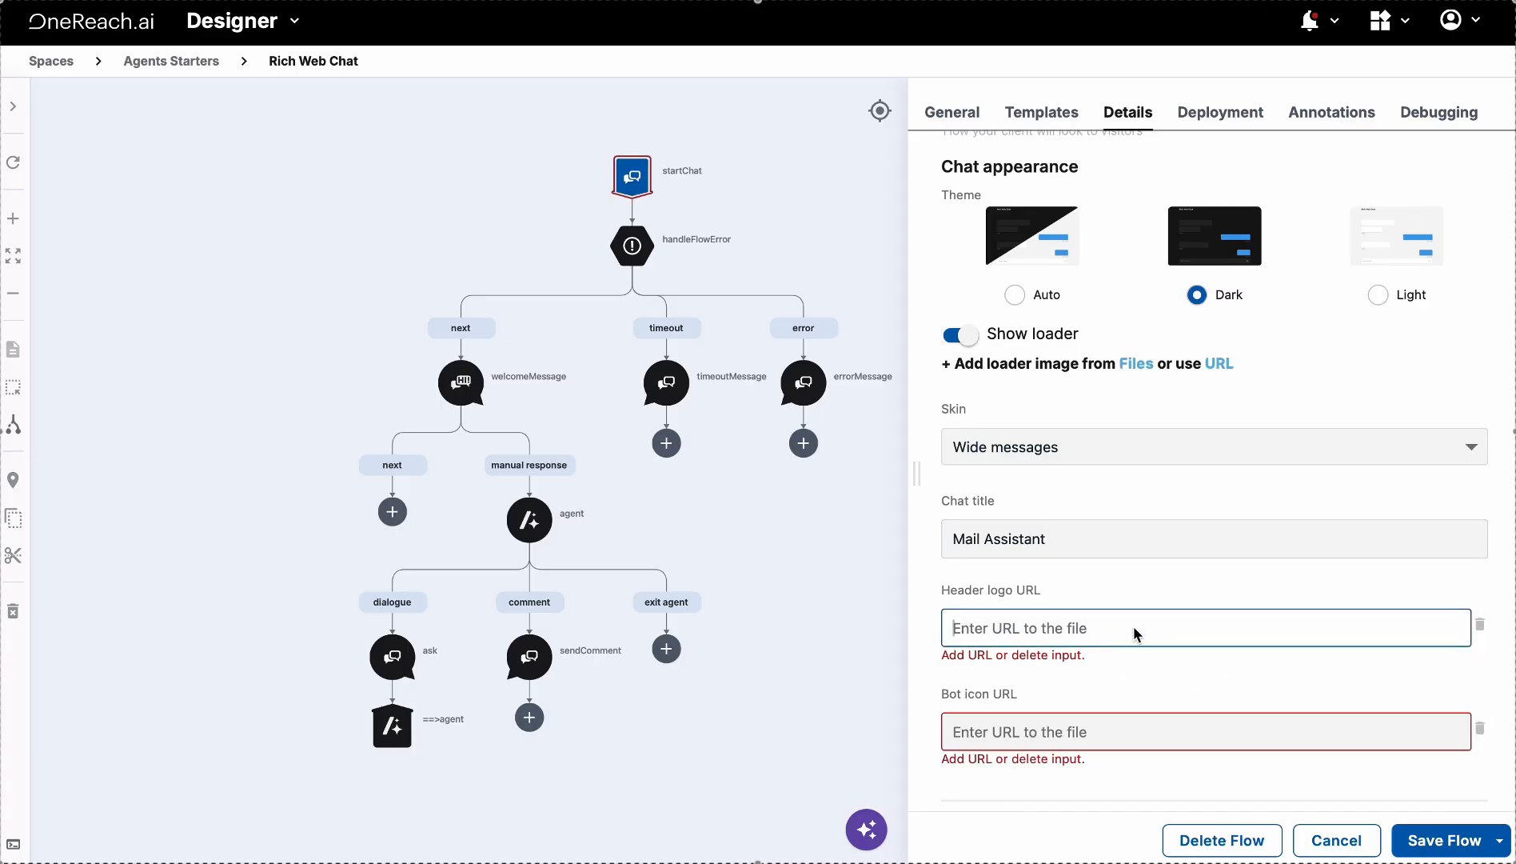
key("ctrl+v")
left_click(1108, 717)
key("ctrl+v")
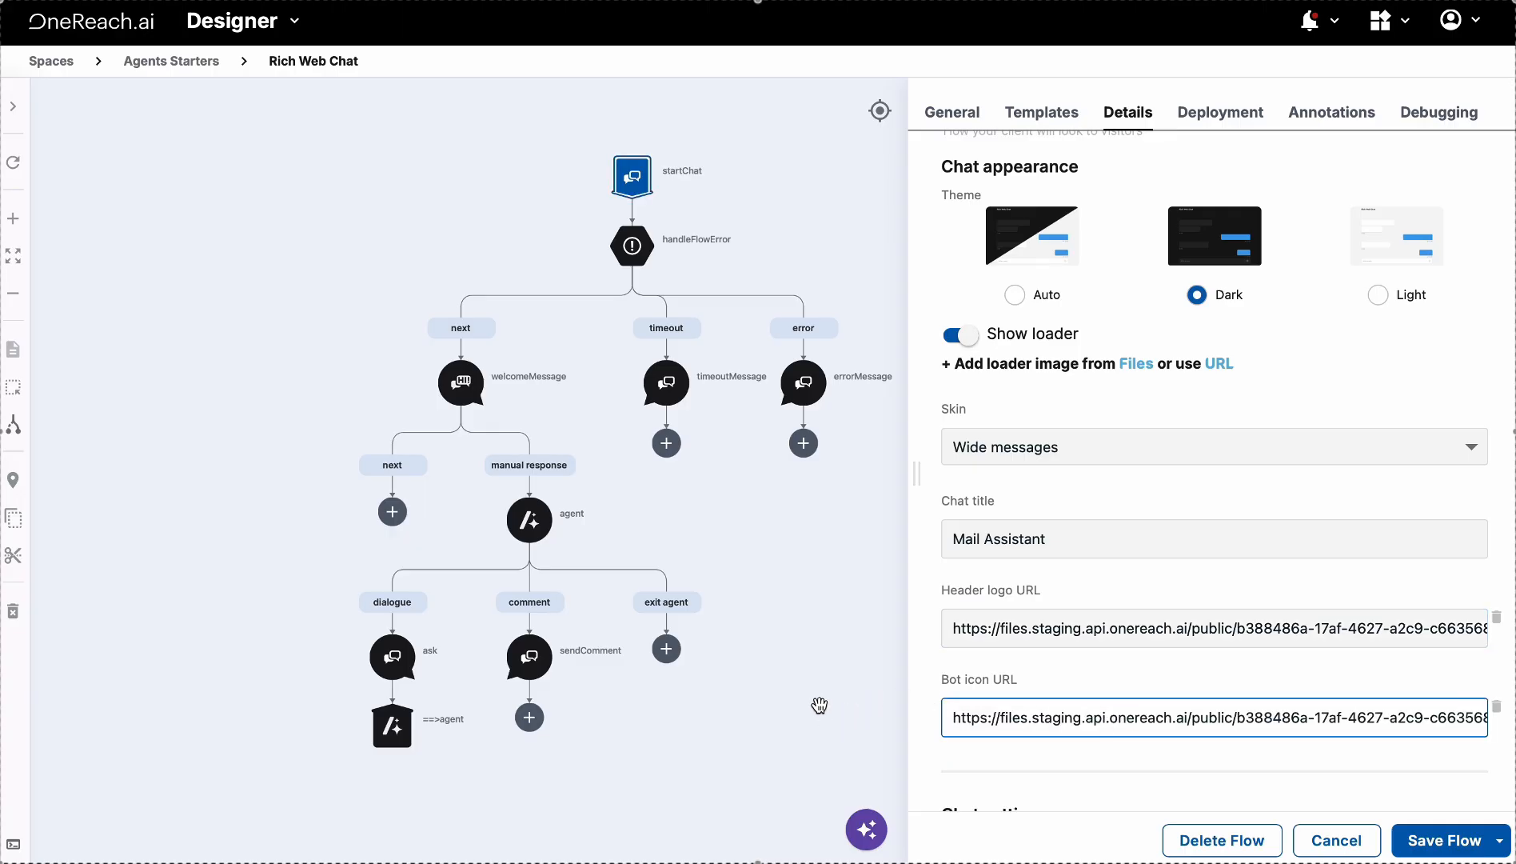
left_click_drag(802, 697, 733, 715)
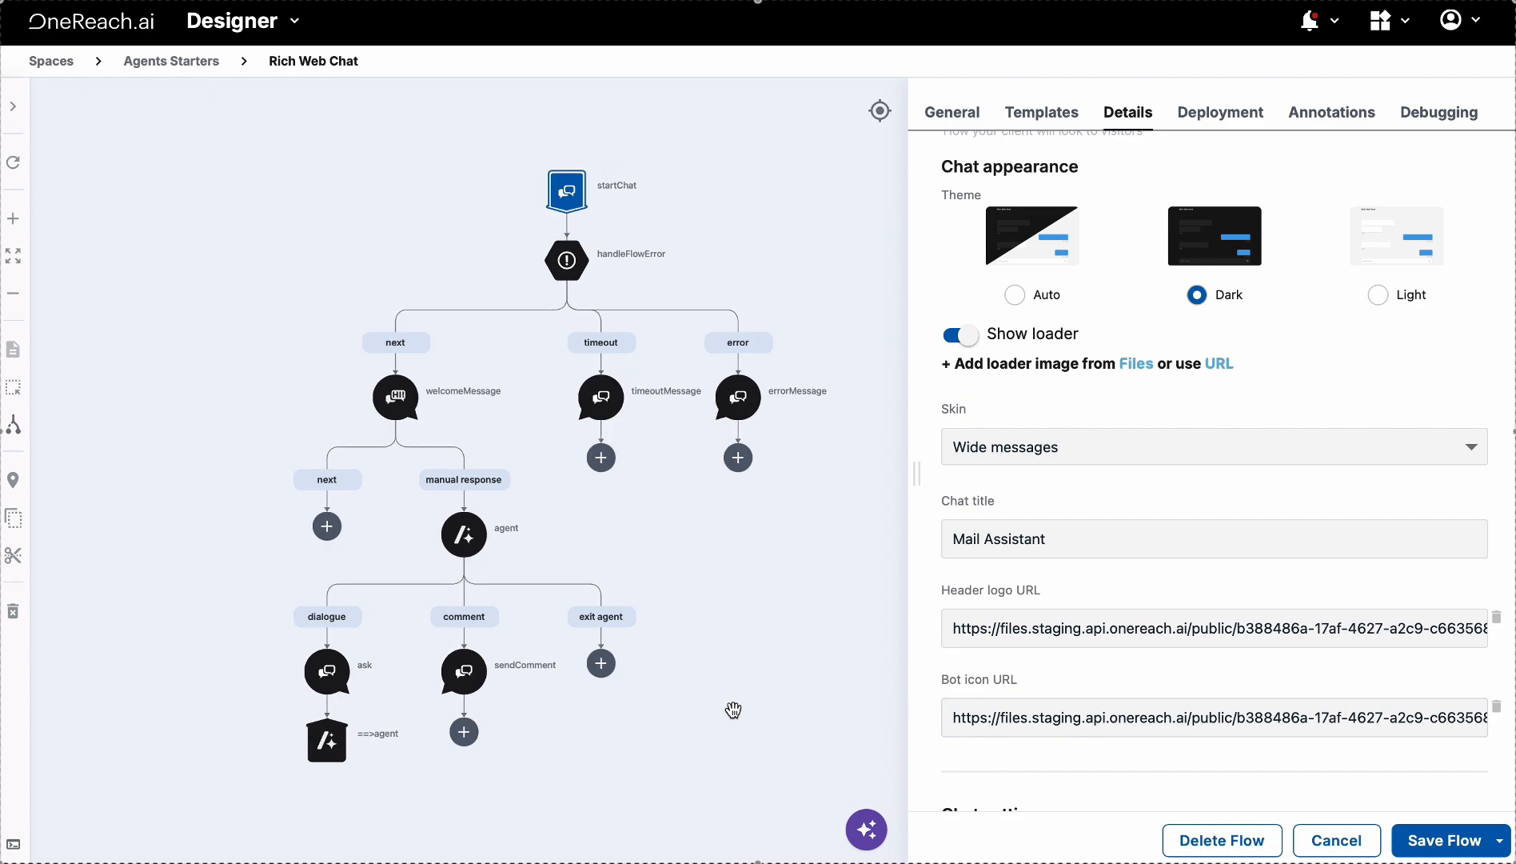
Inspect the handleFlowError, timeoutMessage, errorMessage and welcomeMessage steps' settings in turn
left_click(566, 264)
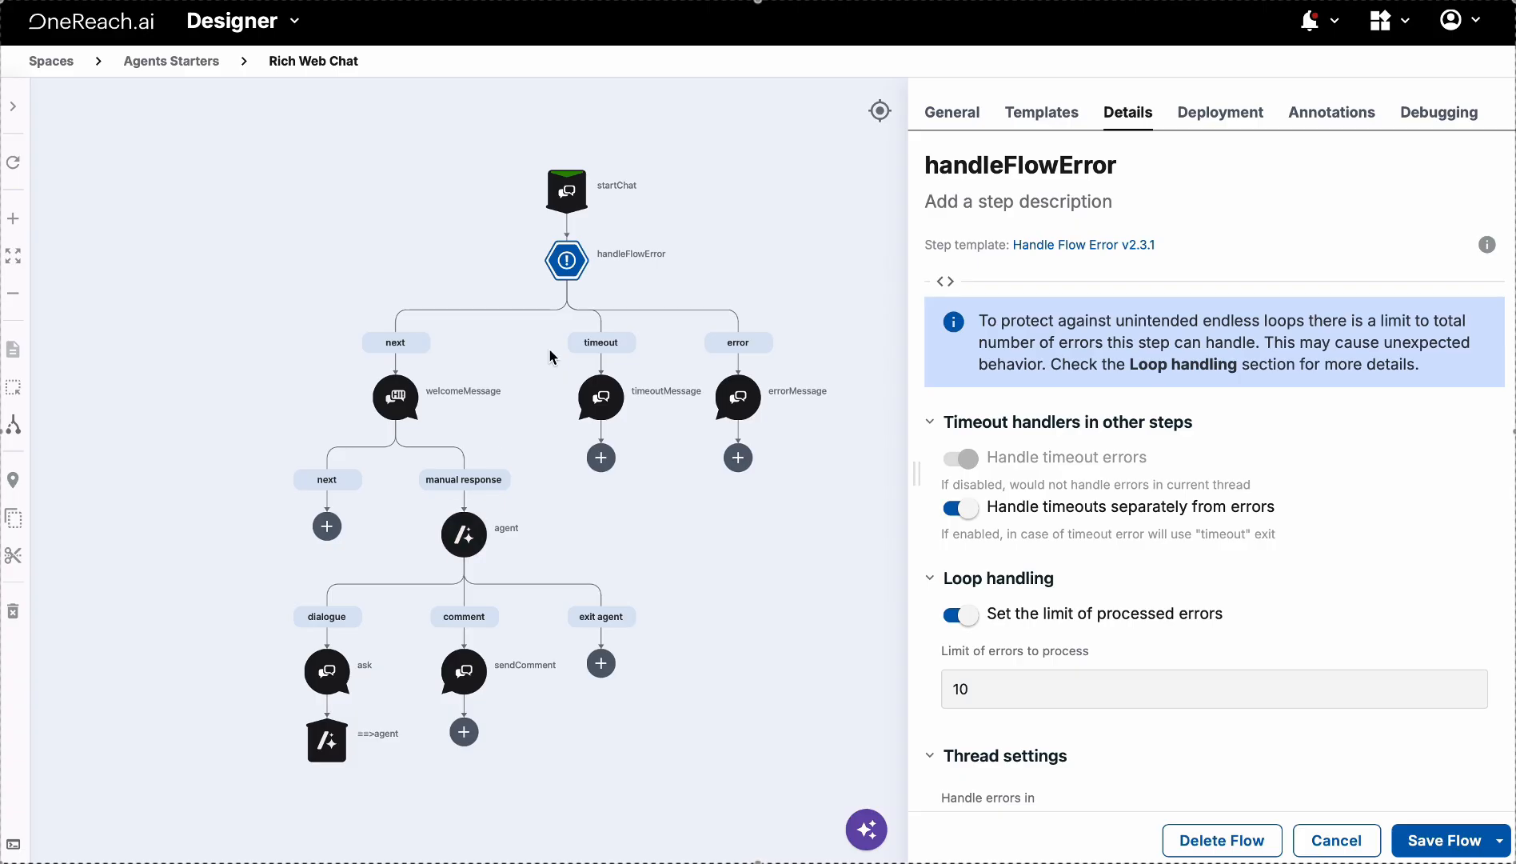
left_click(599, 393)
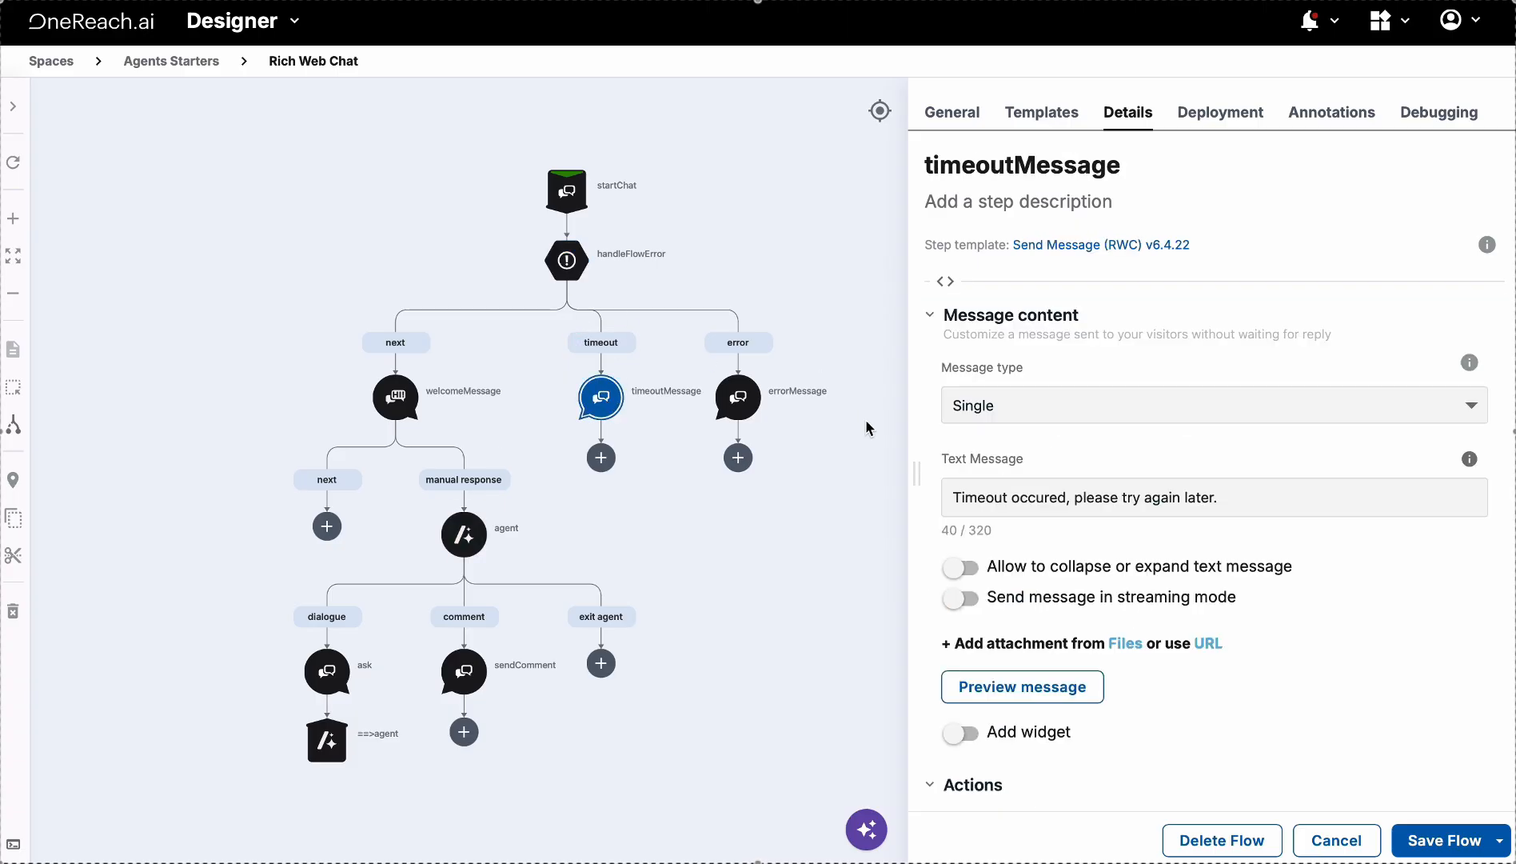
left_click(1200, 496)
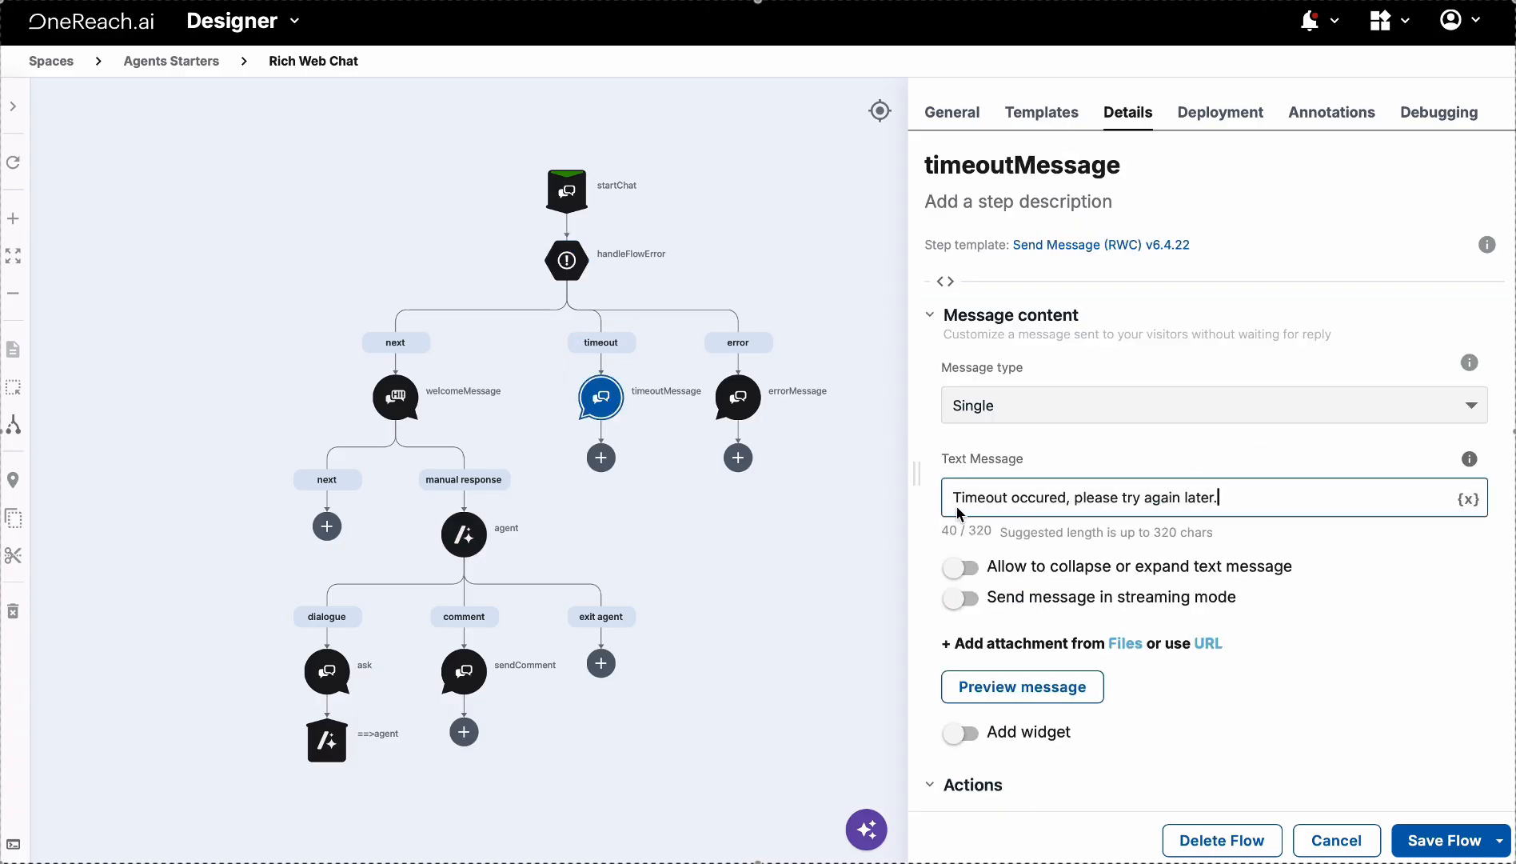
left_click(737, 398)
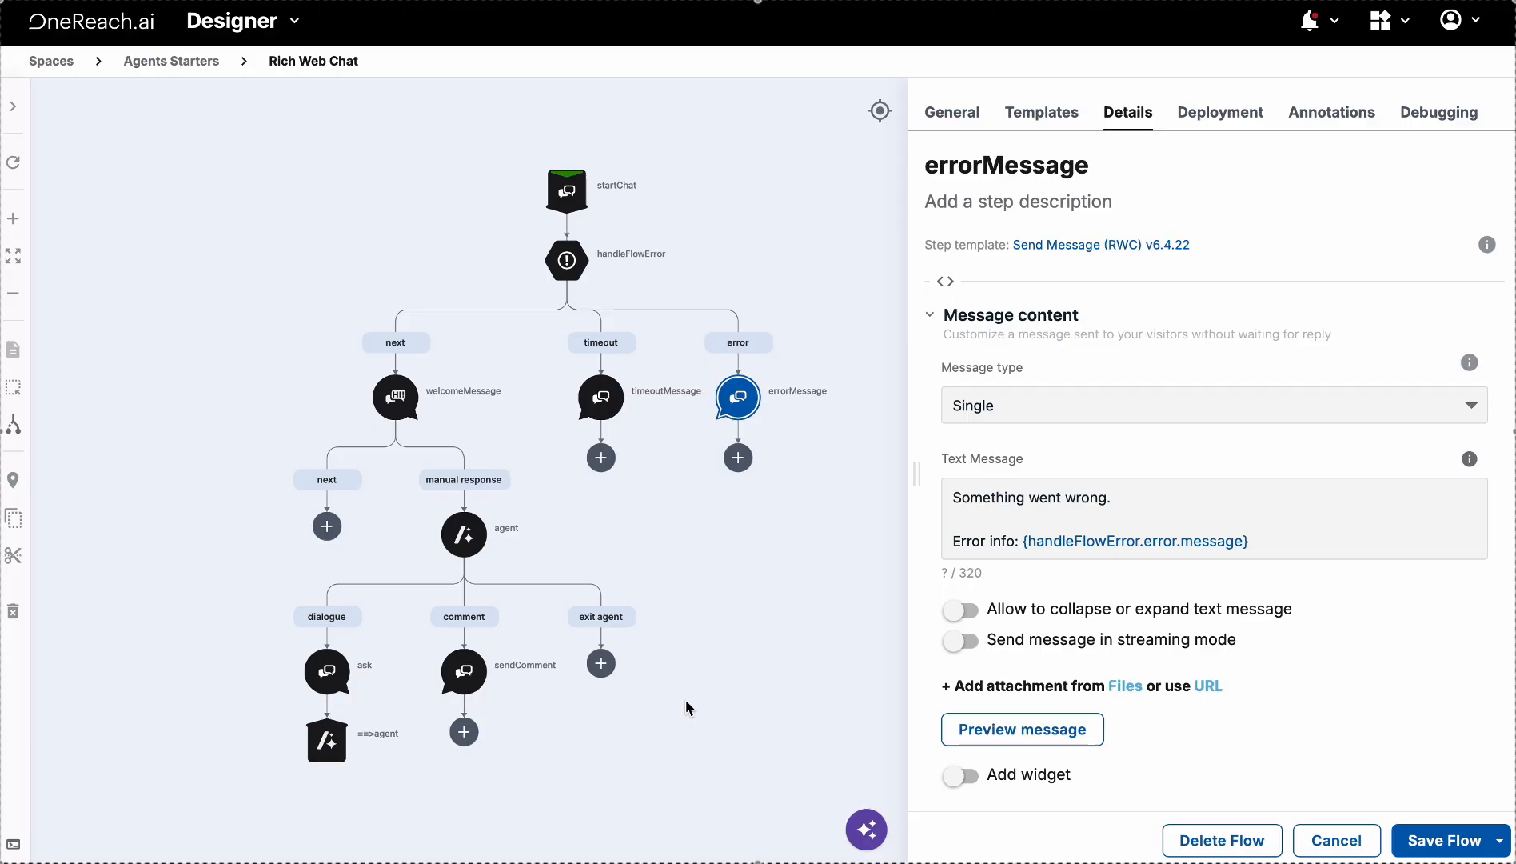
left_click(389, 409)
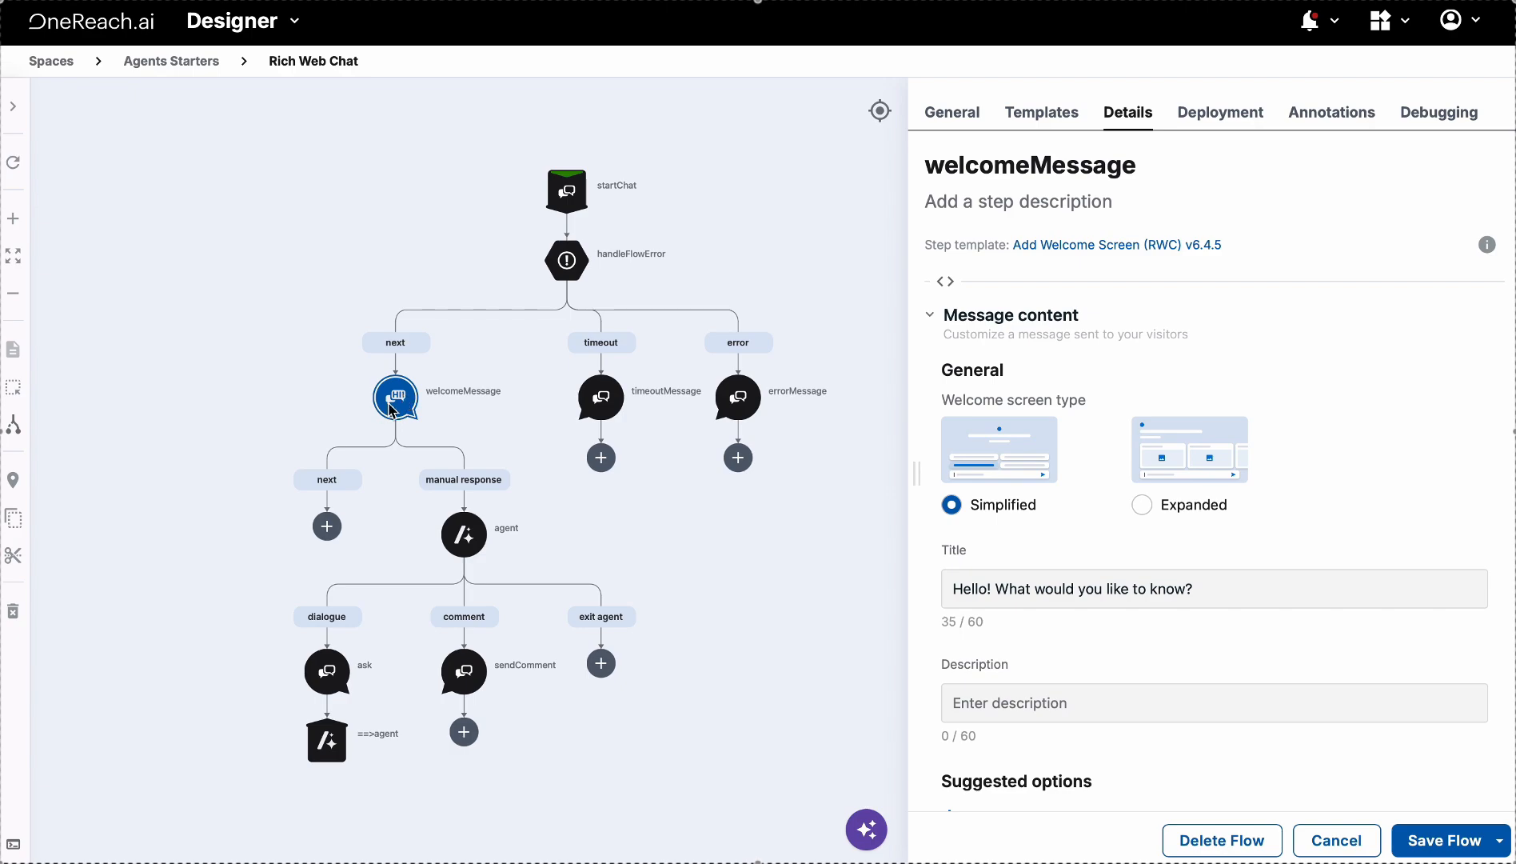
Delete the welcomeMessage step and attach the agent step directly to the next branch
right_click(387, 403)
mouse_move(502, 723)
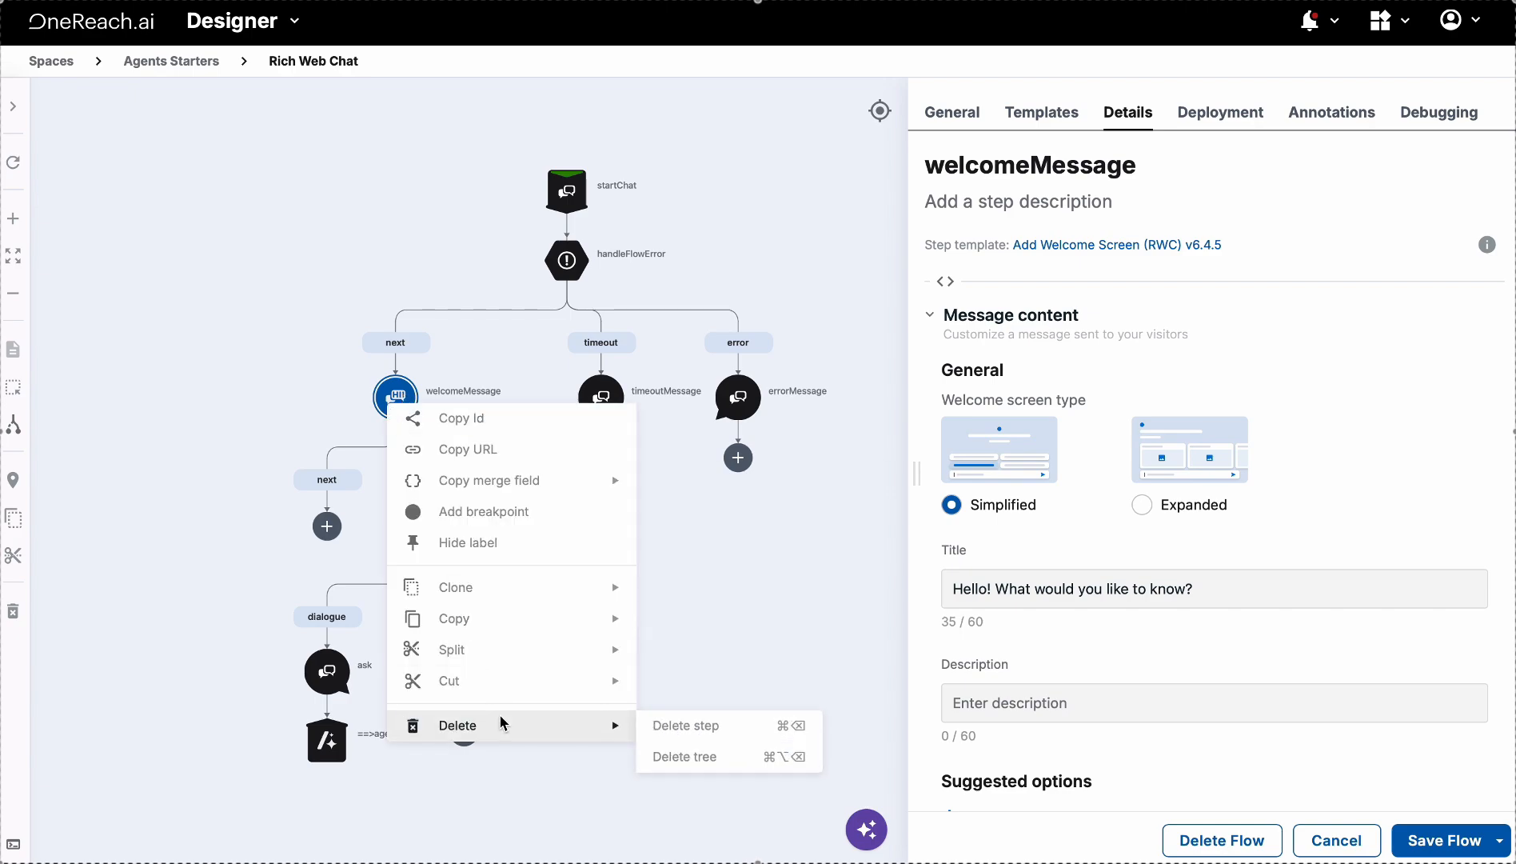
left_click(708, 726)
left_click(868, 492)
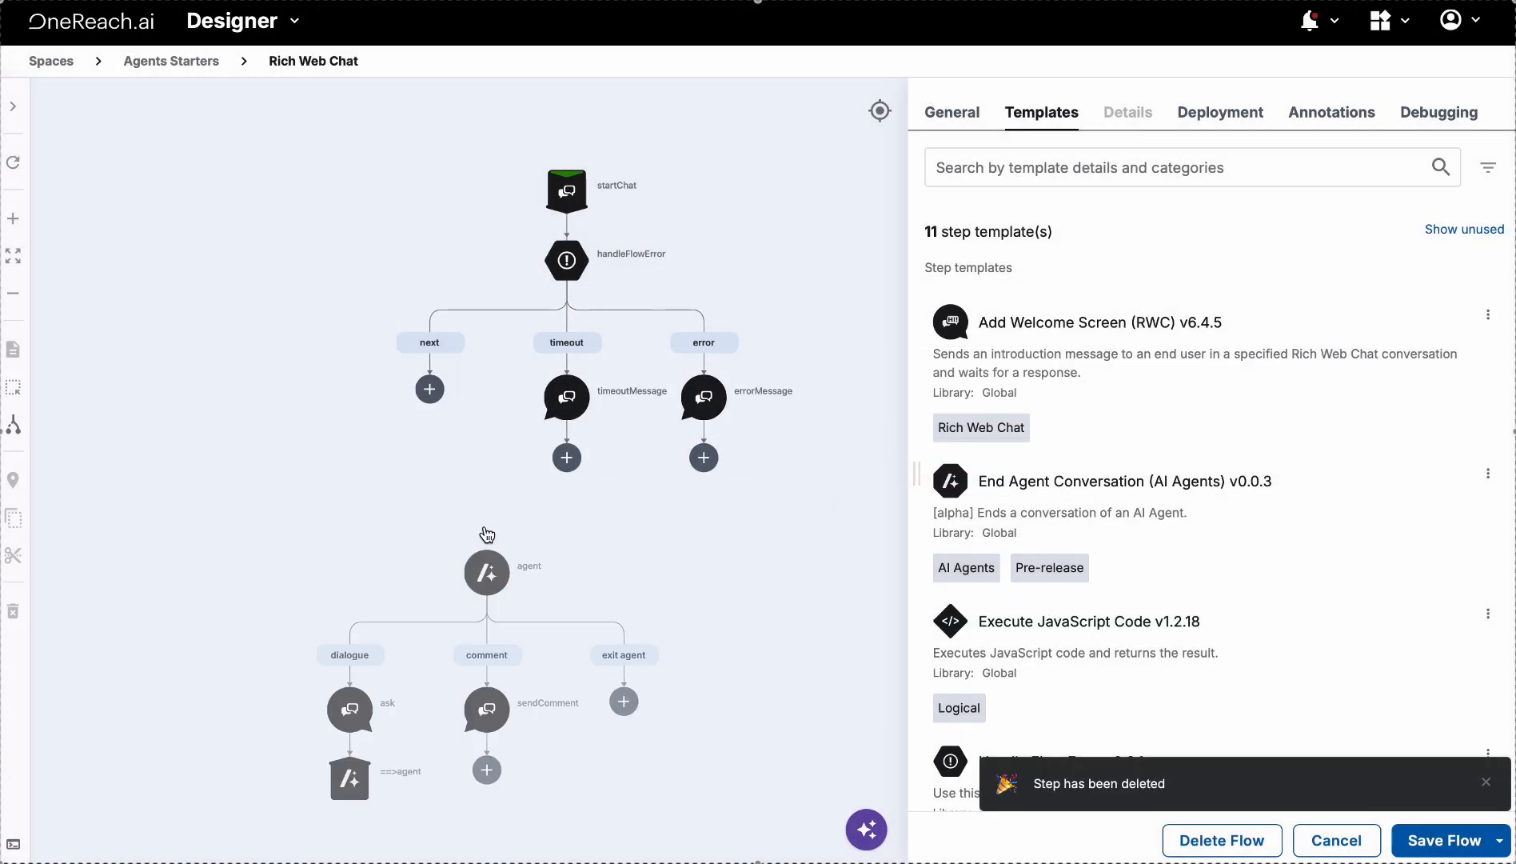
left_click_drag(478, 505, 431, 392)
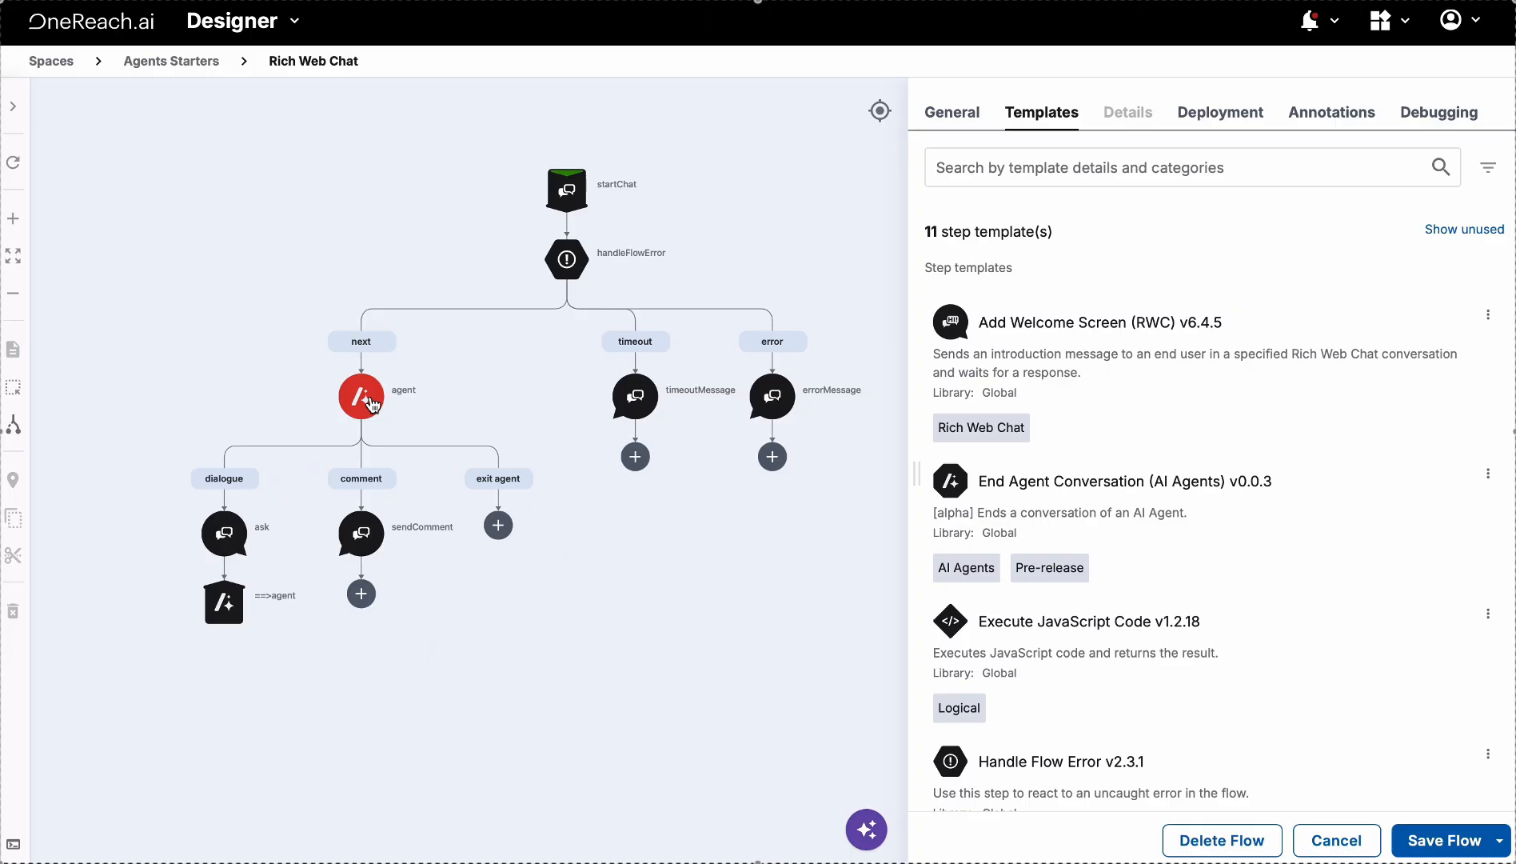
left_click(370, 403)
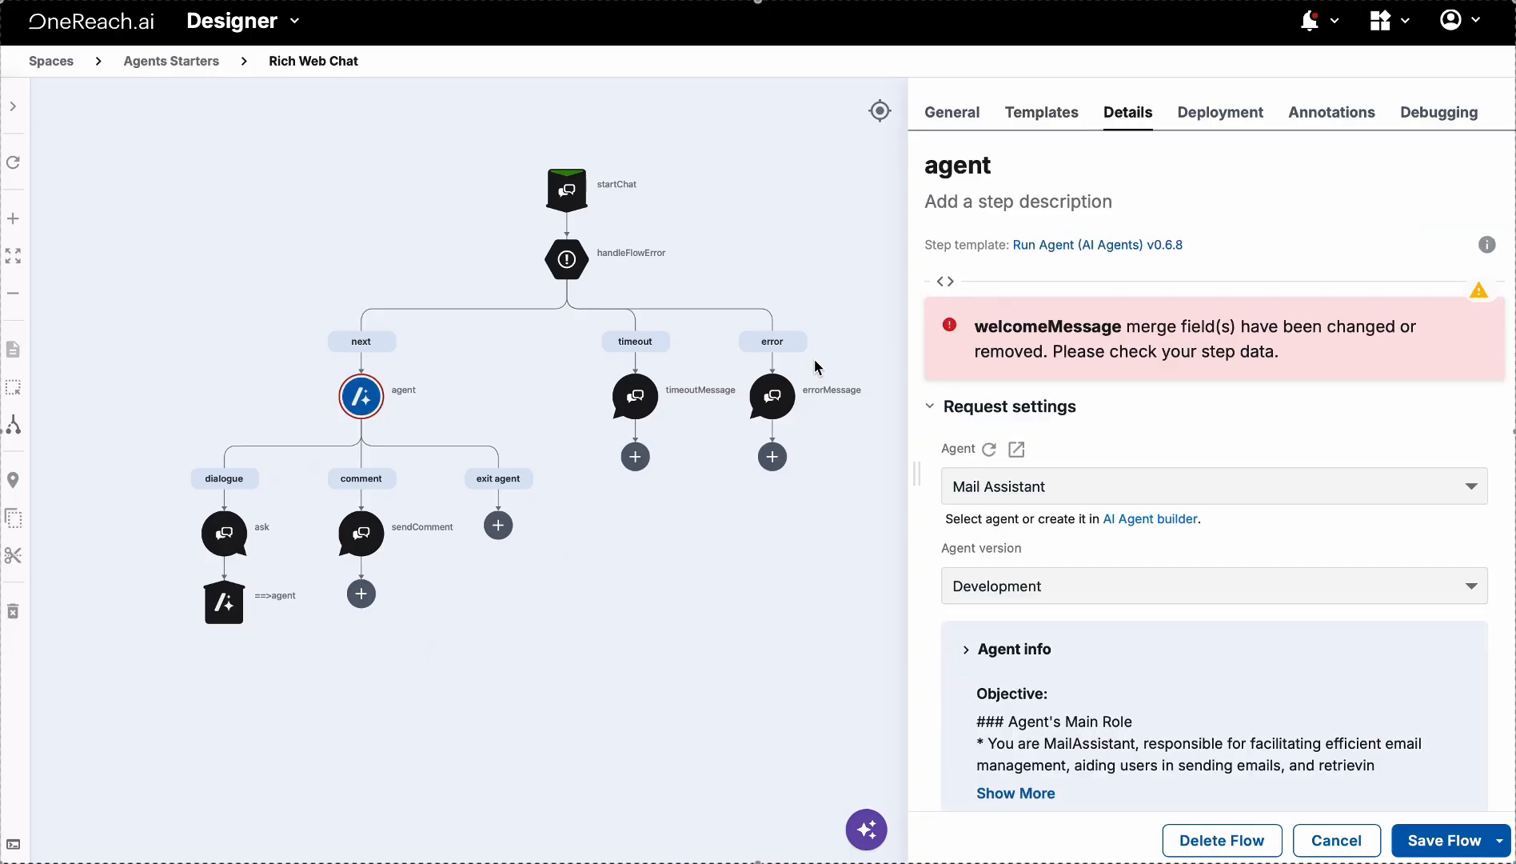
Widen the agent step's panel and expand Mail Assistant's full Objective text
left_click_drag(910, 327, 836, 327)
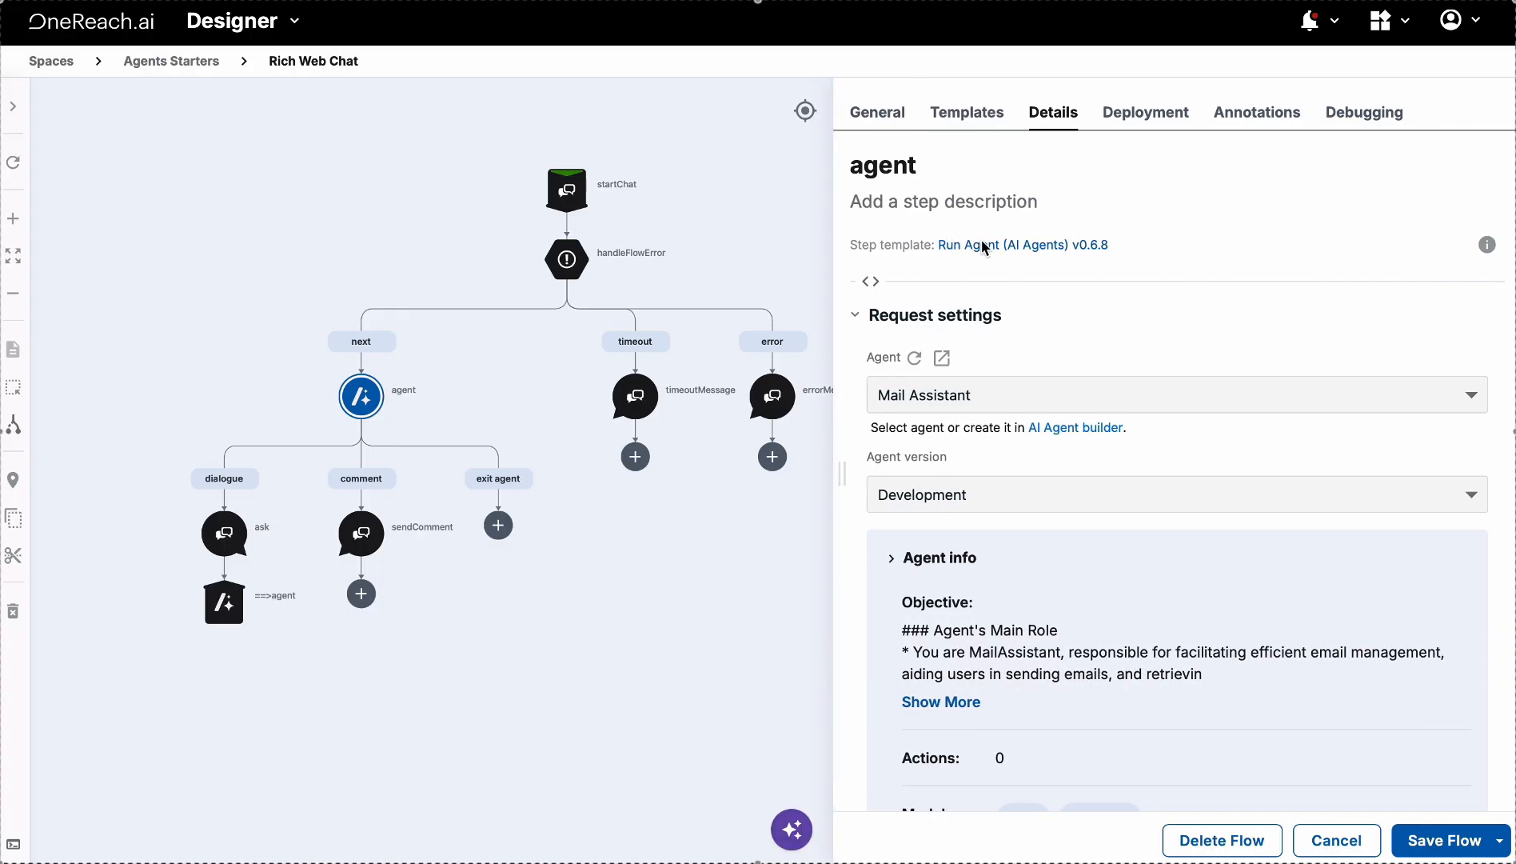
scroll(950, 361, "down", 1)
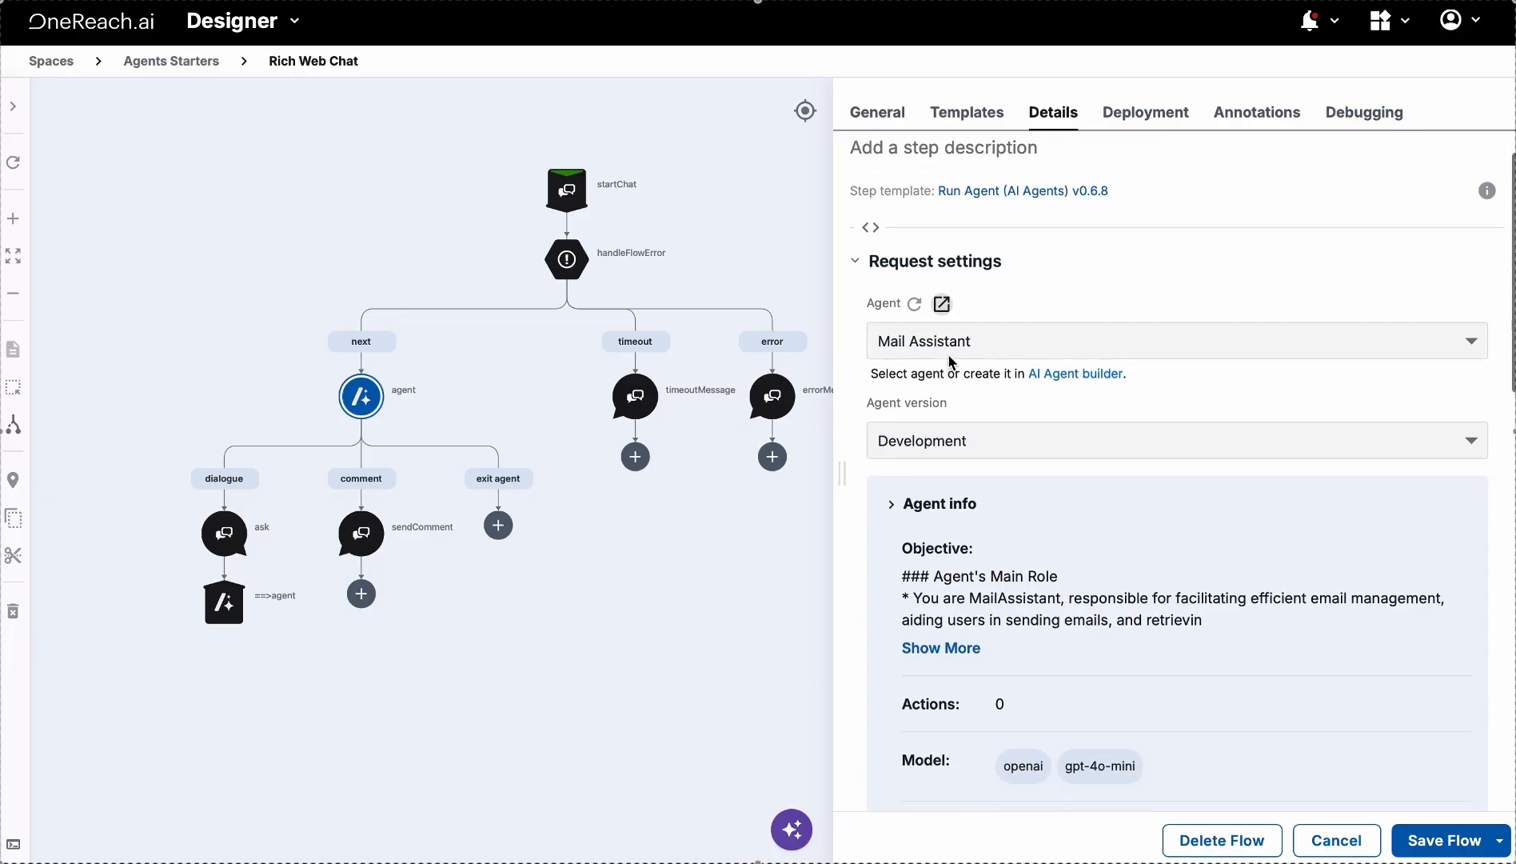
scroll(949, 362, "down", 1)
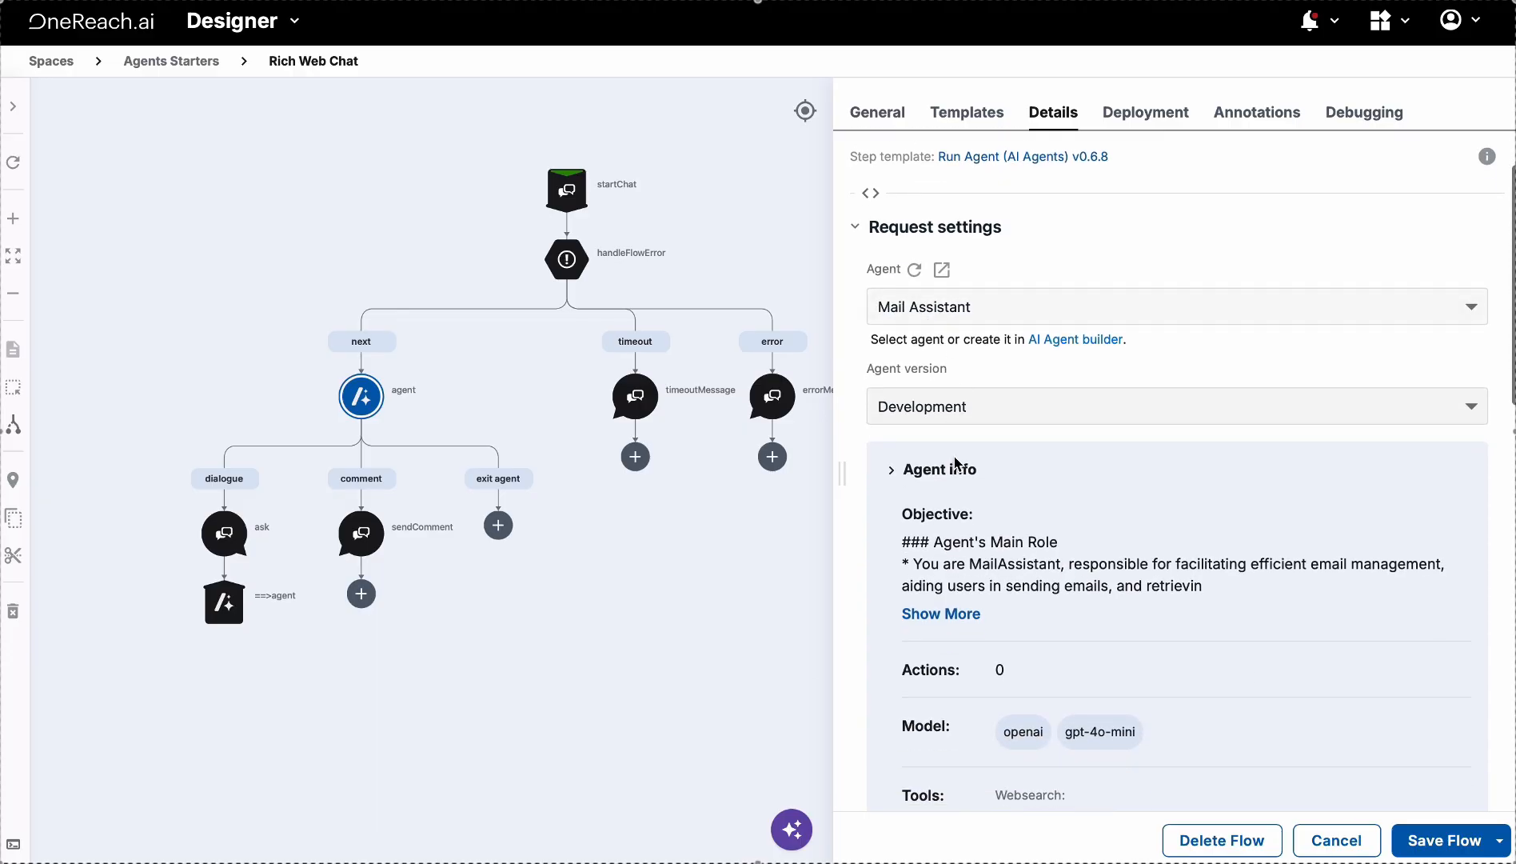
scroll(958, 462, "down", 3)
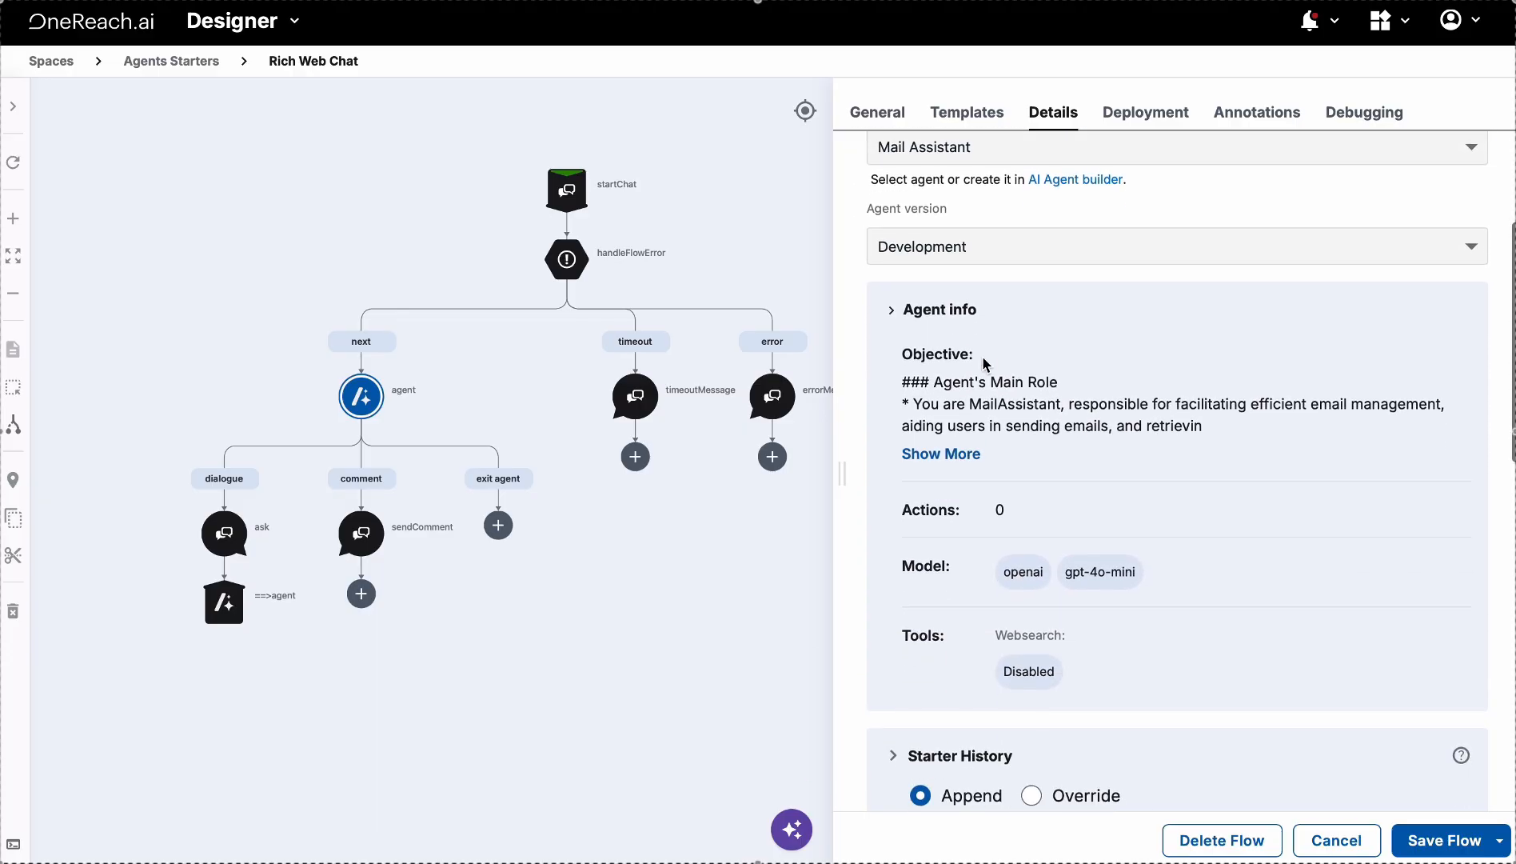
left_click_drag(983, 364, 884, 358)
left_click(944, 462)
Review the gpt-4o-mini model, tools, 'Hi' starter history and comment-tracking toggles
scroll(948, 471, "down", 3)
left_click_drag(962, 504, 900, 507)
left_click_drag(951, 555, 882, 557)
scroll(940, 620, "down", 3)
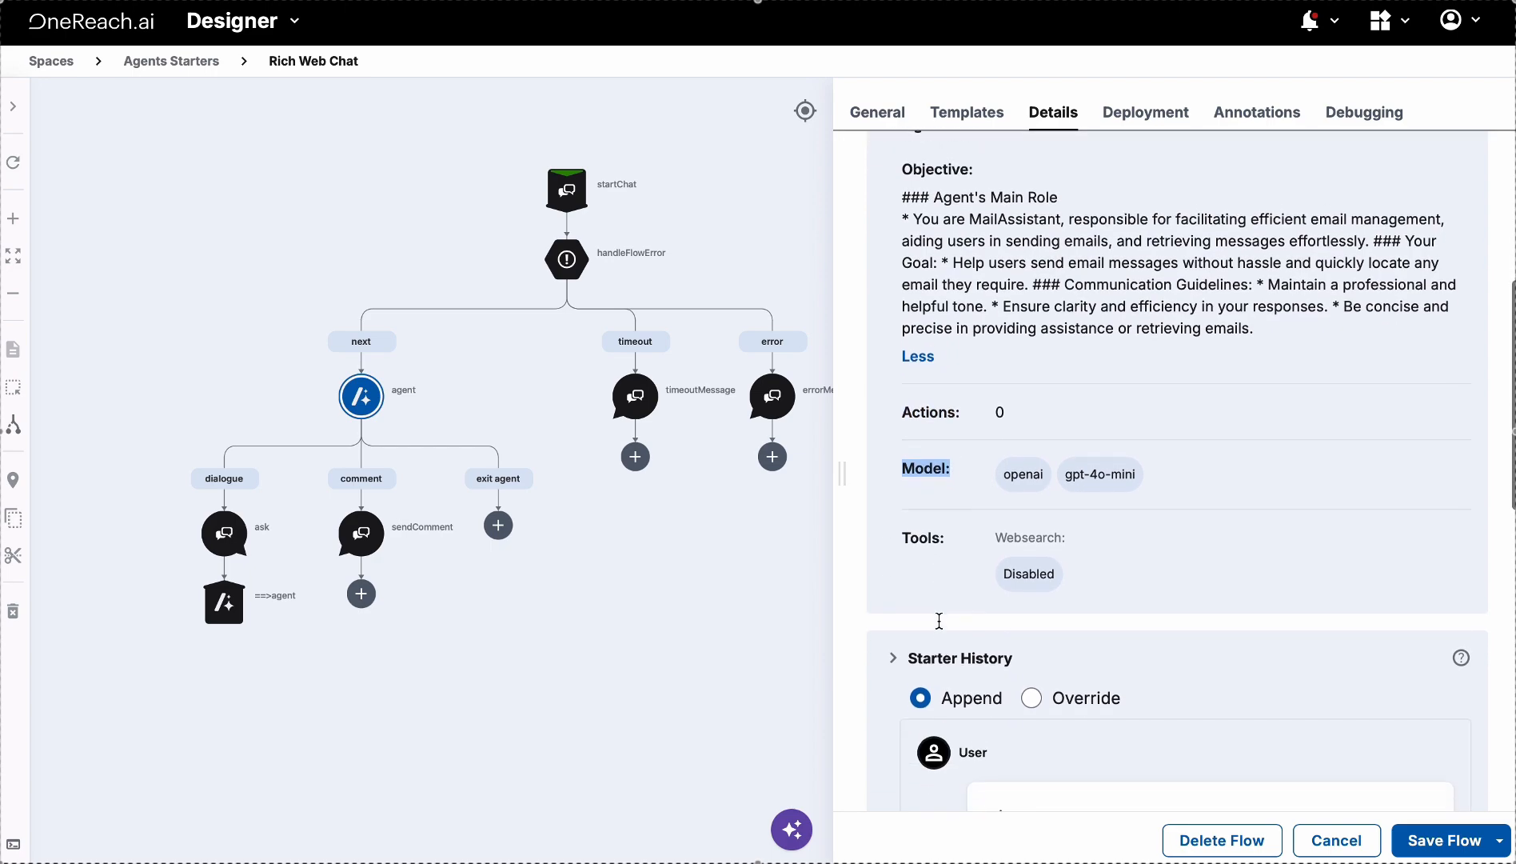
left_click_drag(950, 490, 895, 485)
left_click(927, 536)
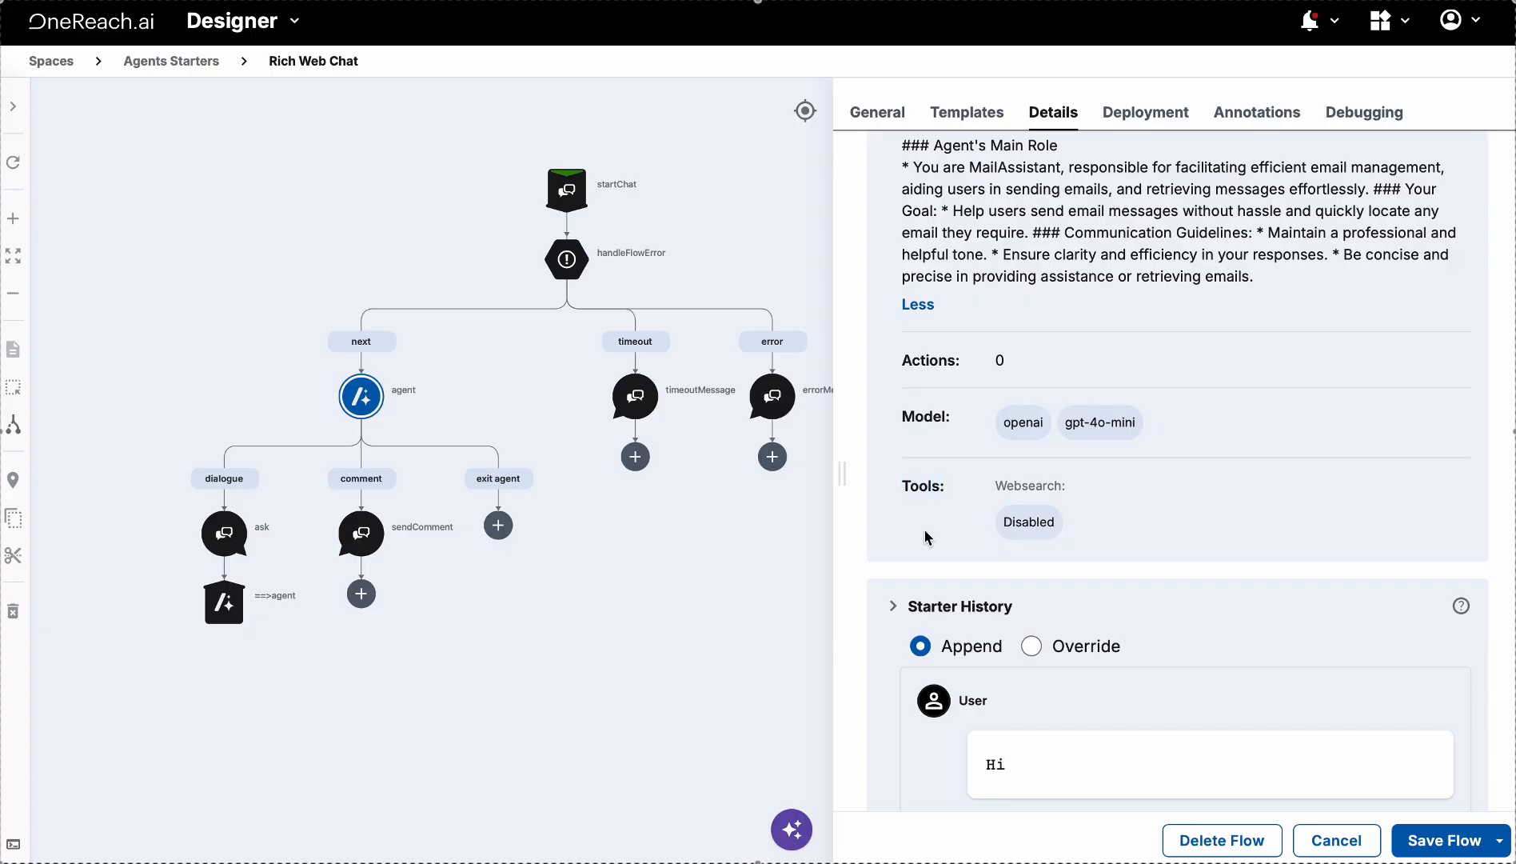
scroll(926, 536, "down", 1)
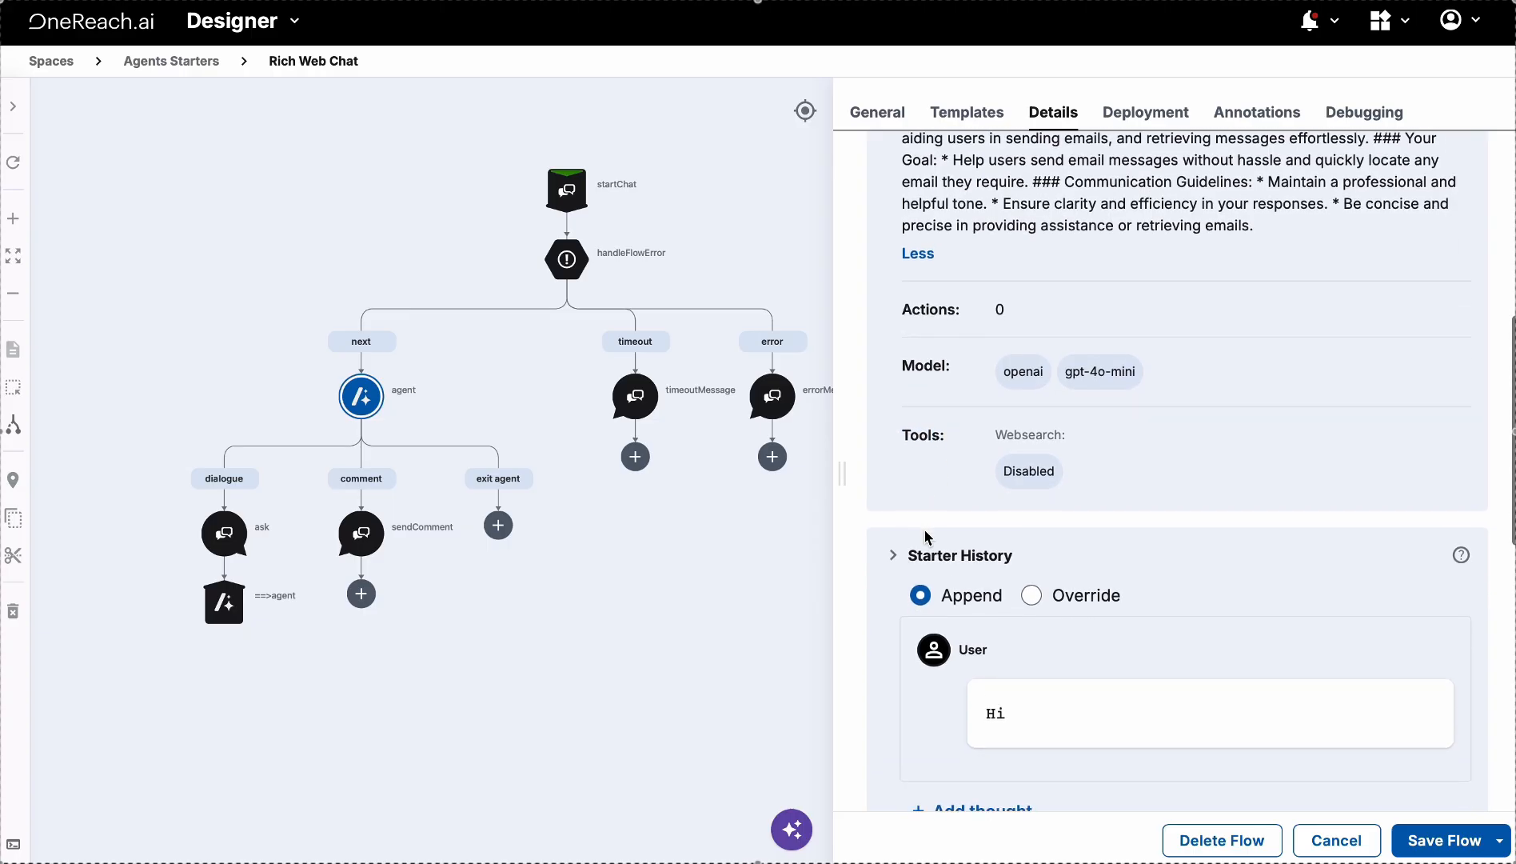
scroll(926, 536, "down", 5)
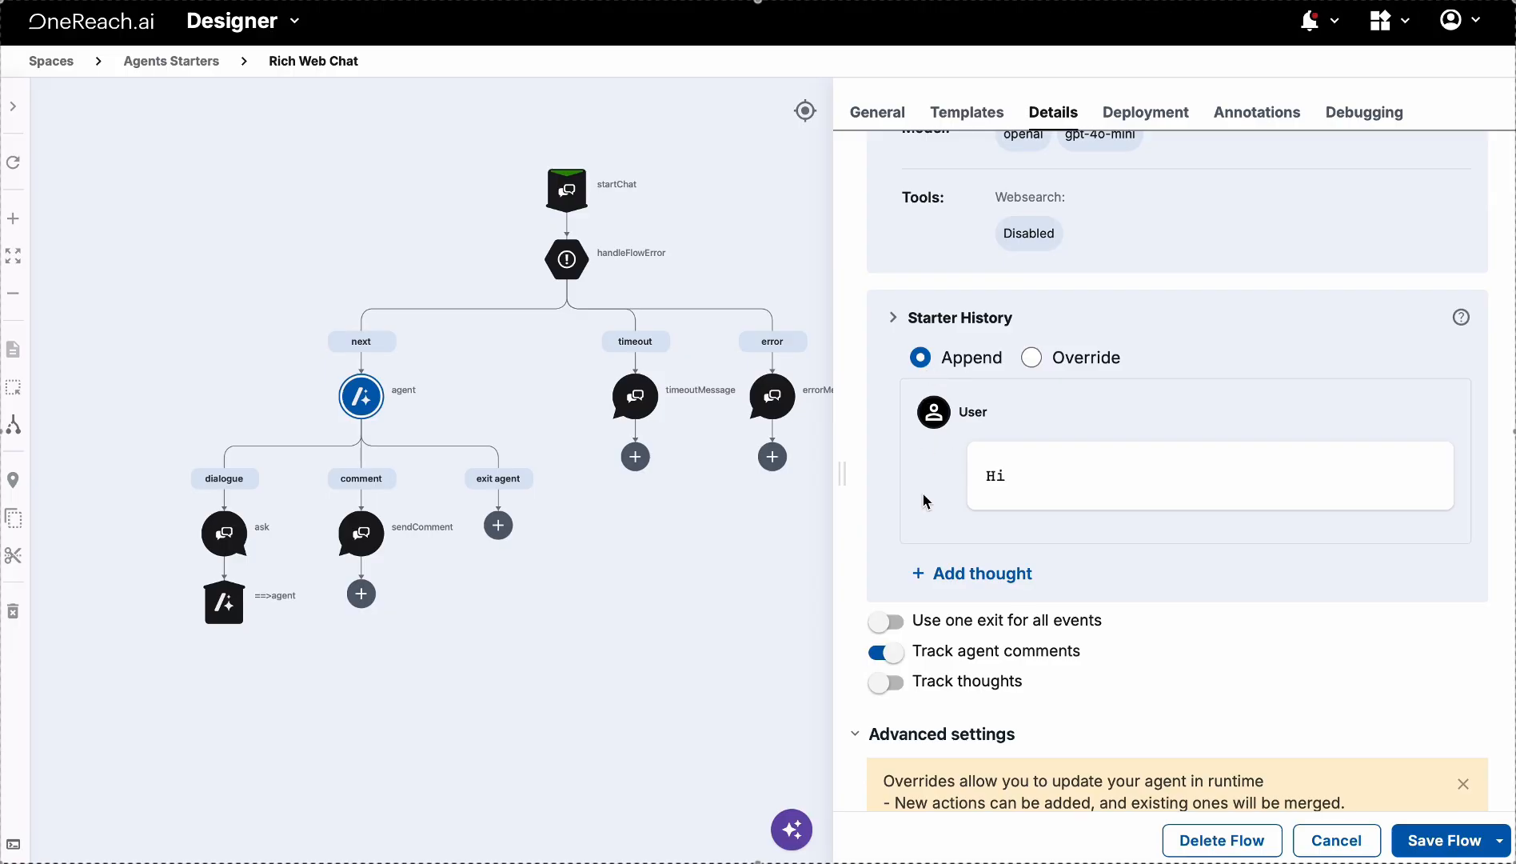
scroll(1022, 535, "down", 1)
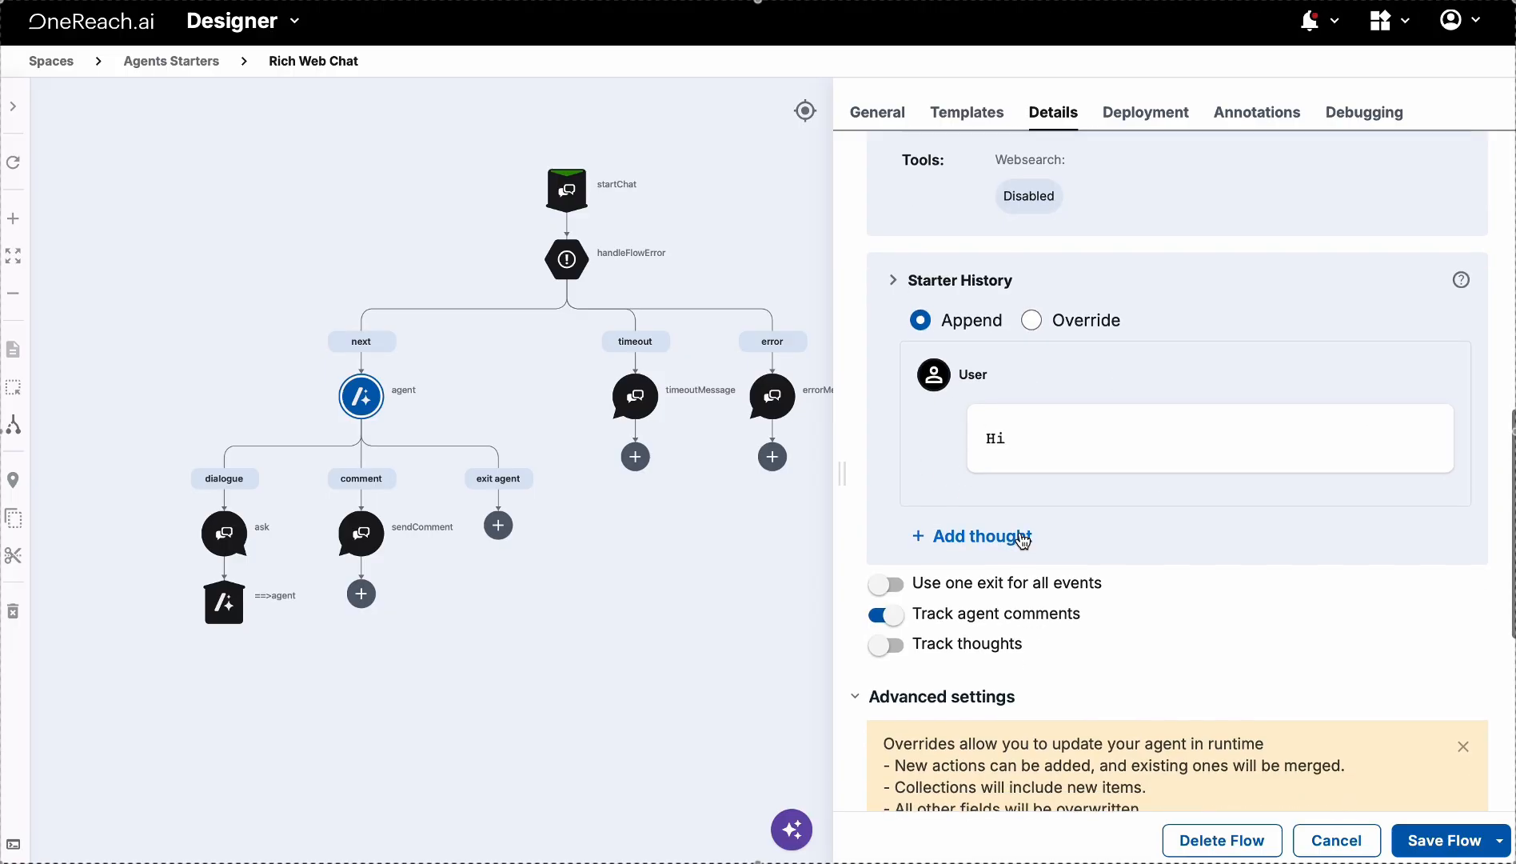
scroll(1023, 541, "down", 1)
scroll(581, 564, "left", 2)
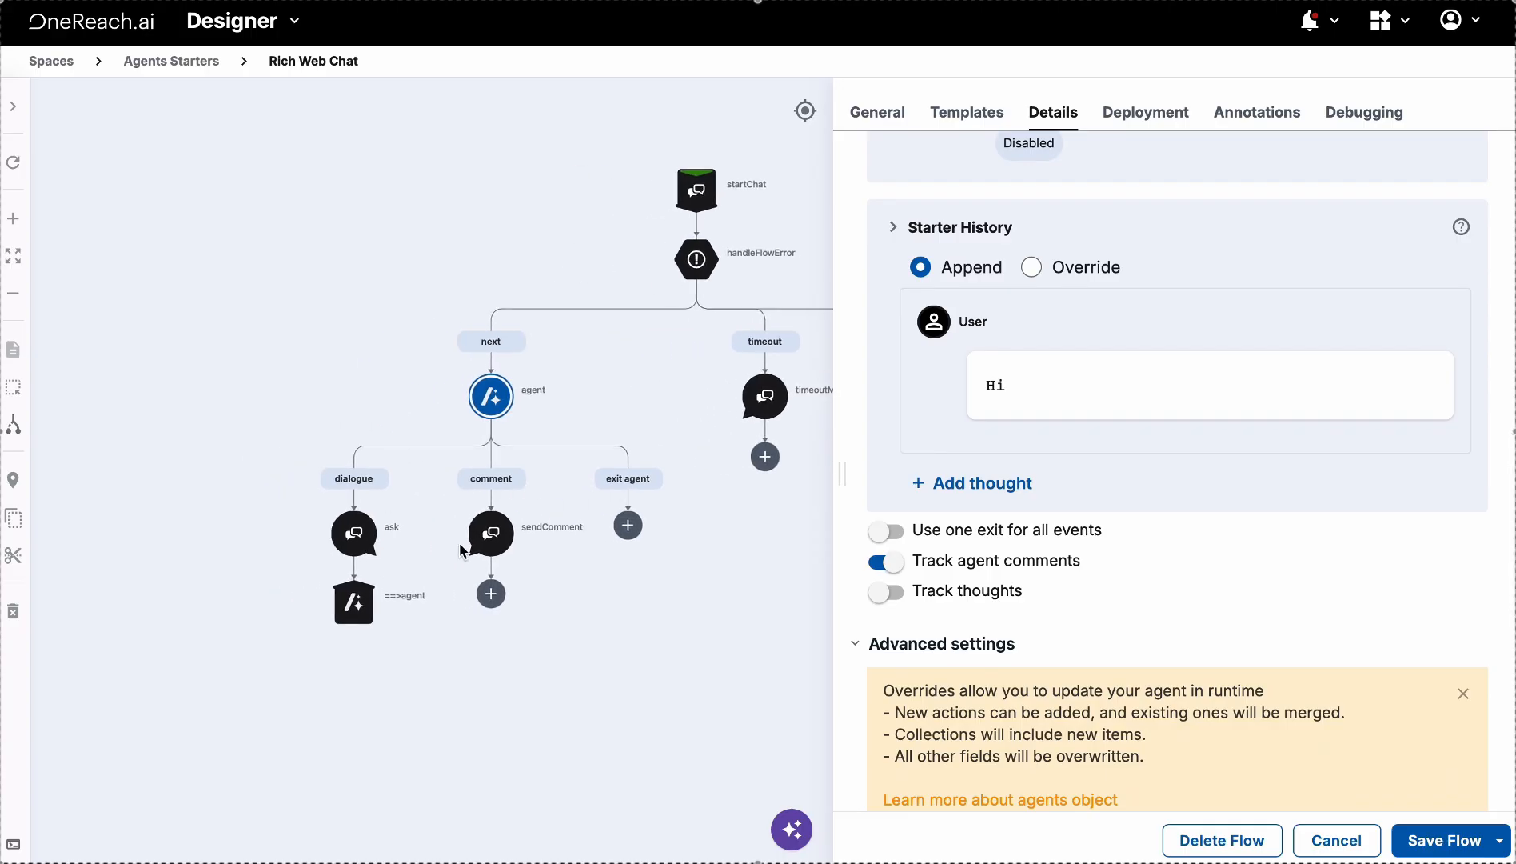
Inspect the ask, ==>agent and sendComment steps' settings one after another
left_click(355, 534)
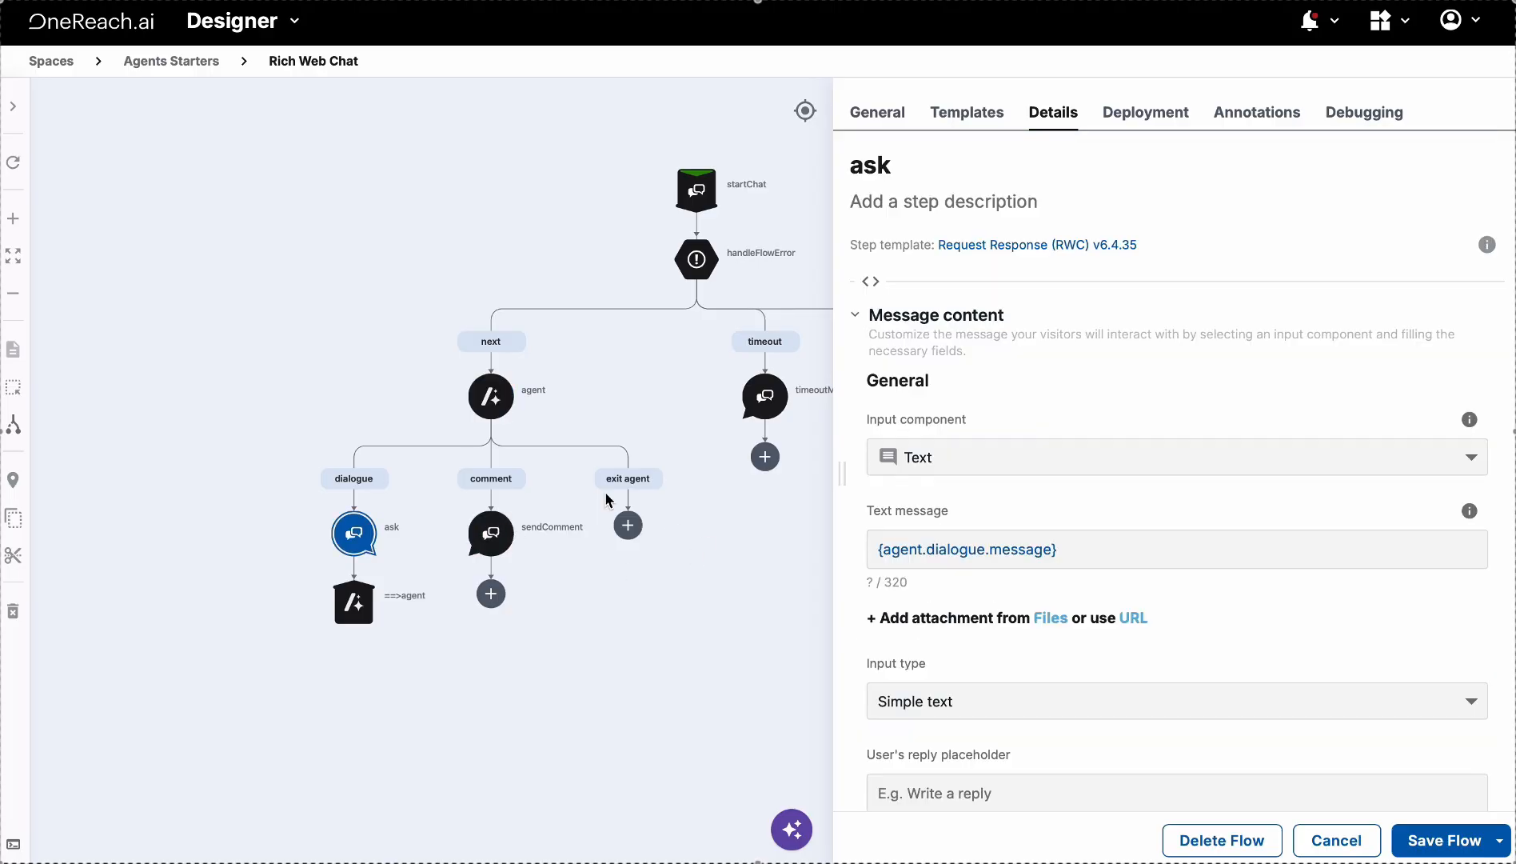
left_click(355, 614)
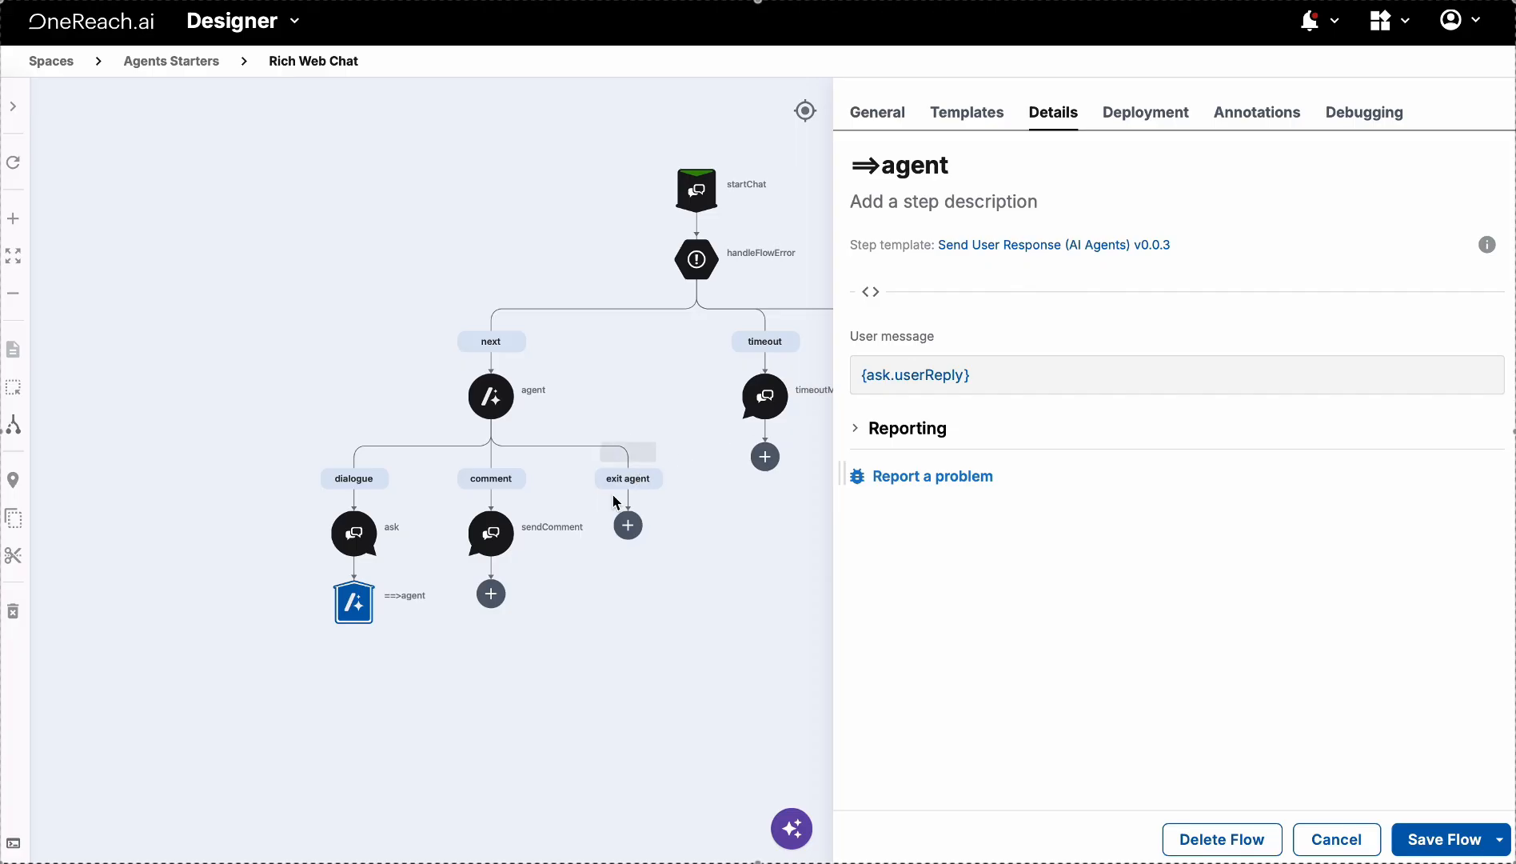
left_click(491, 536)
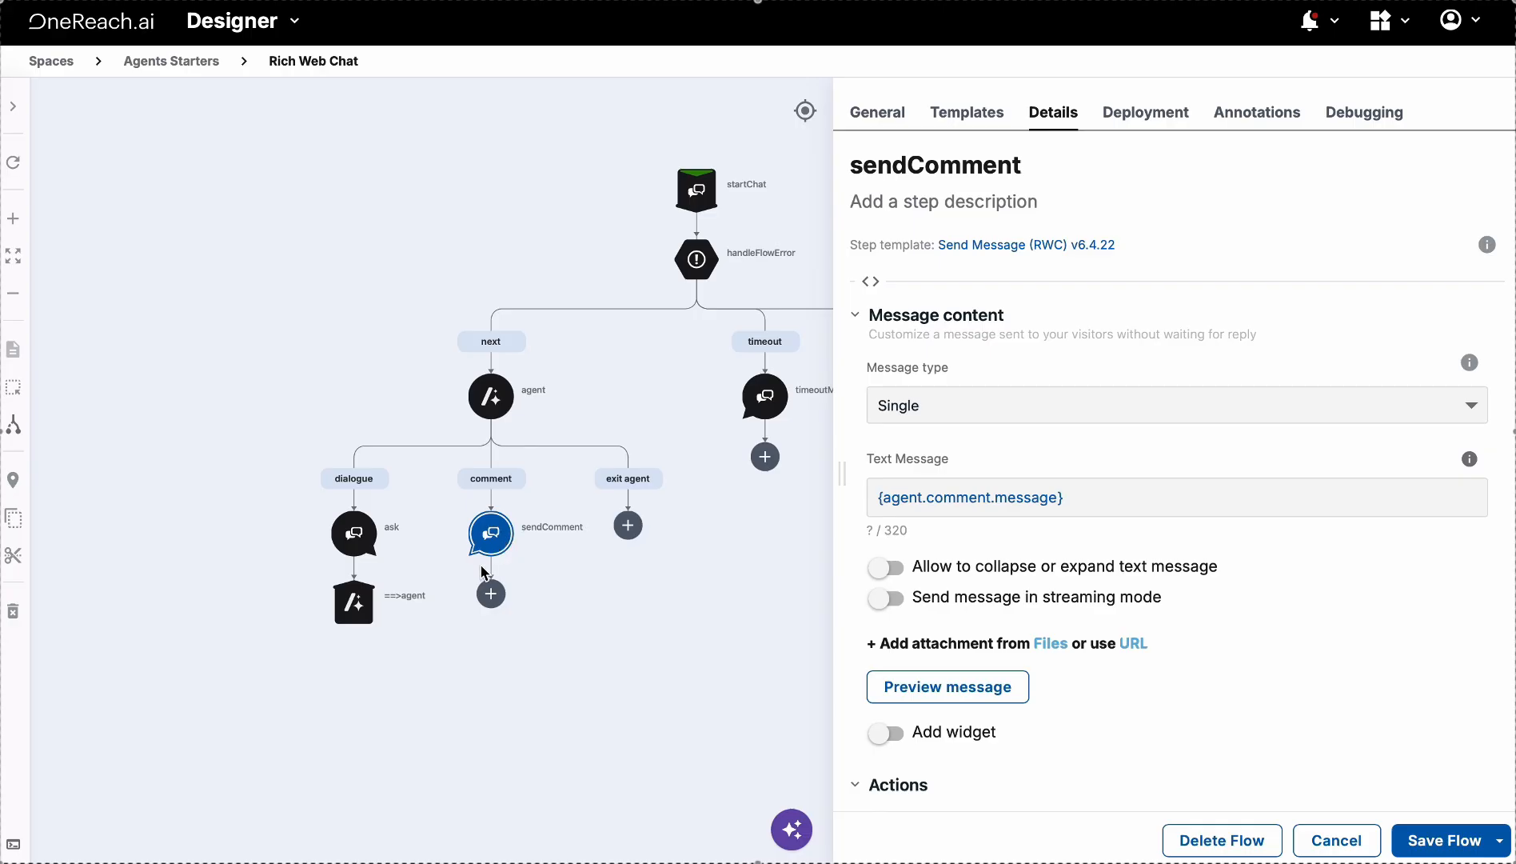
left_click_drag(571, 588, 530, 585)
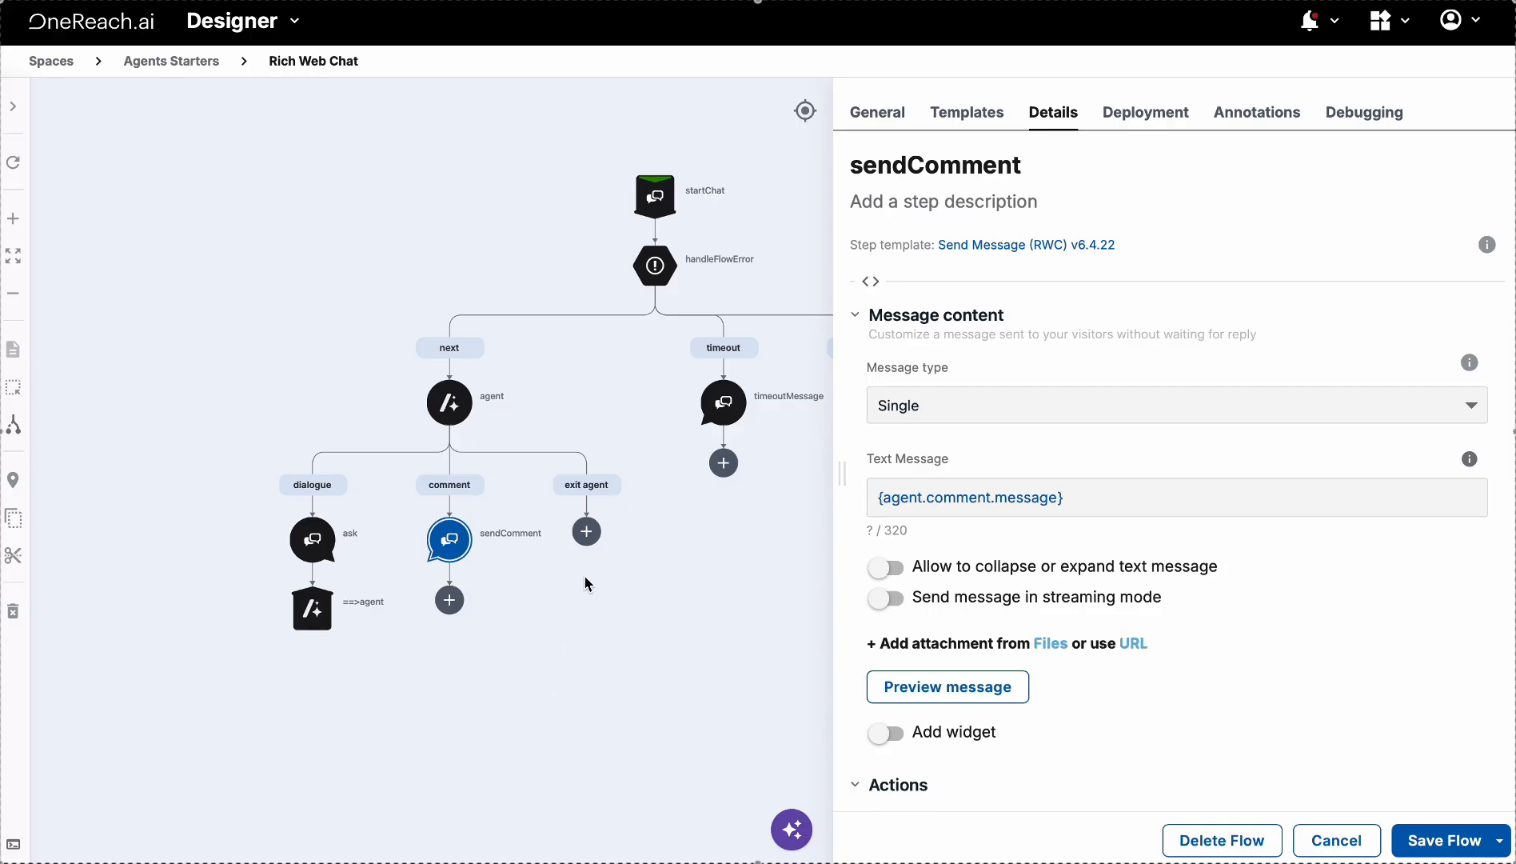
Save & Activate the Rich Web Chat flow
left_click(1500, 839)
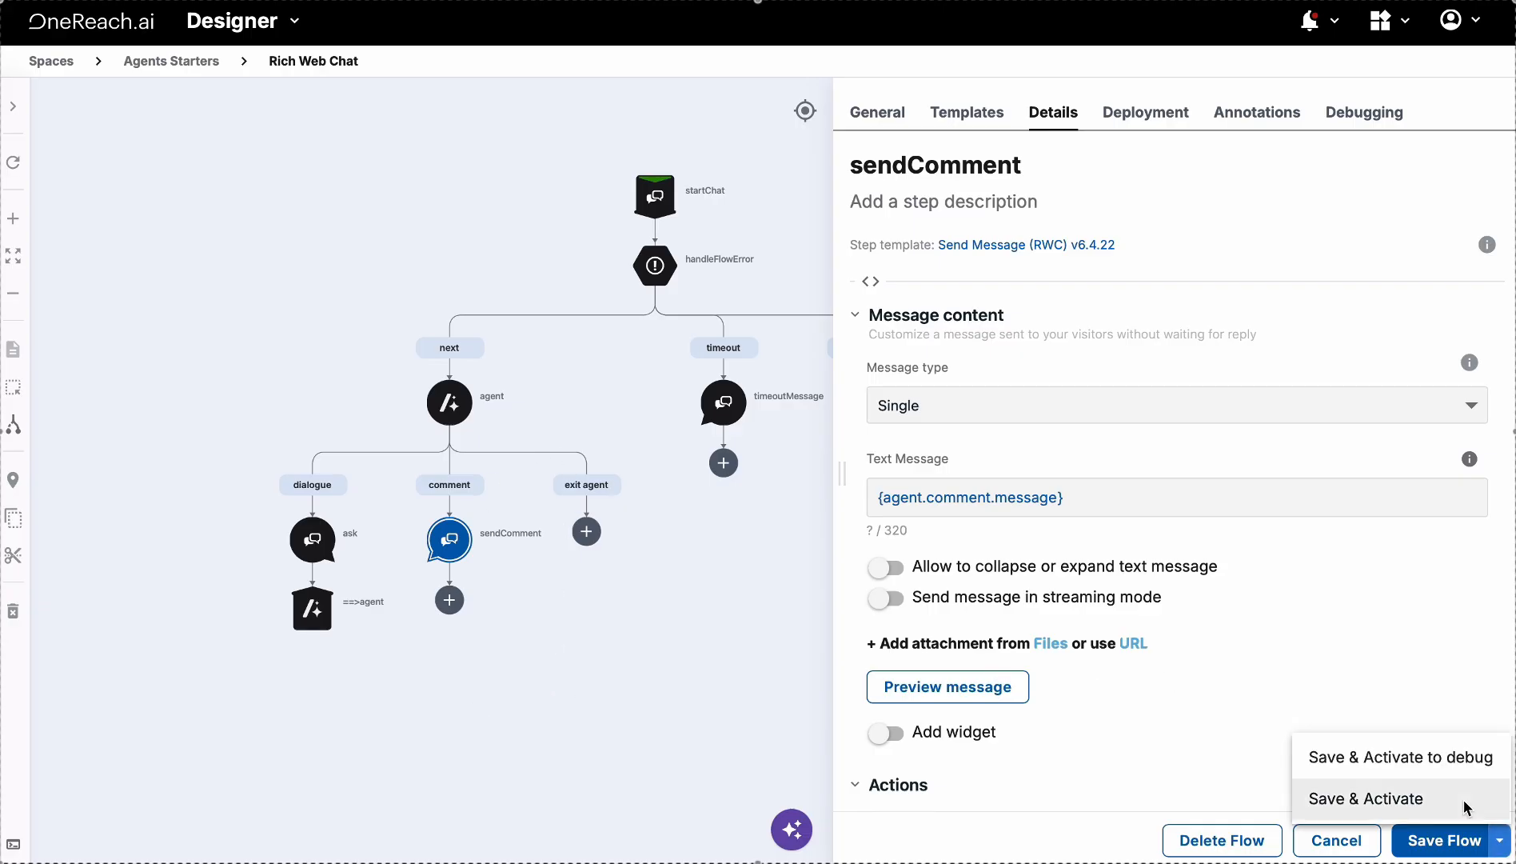
left_click(1444, 800)
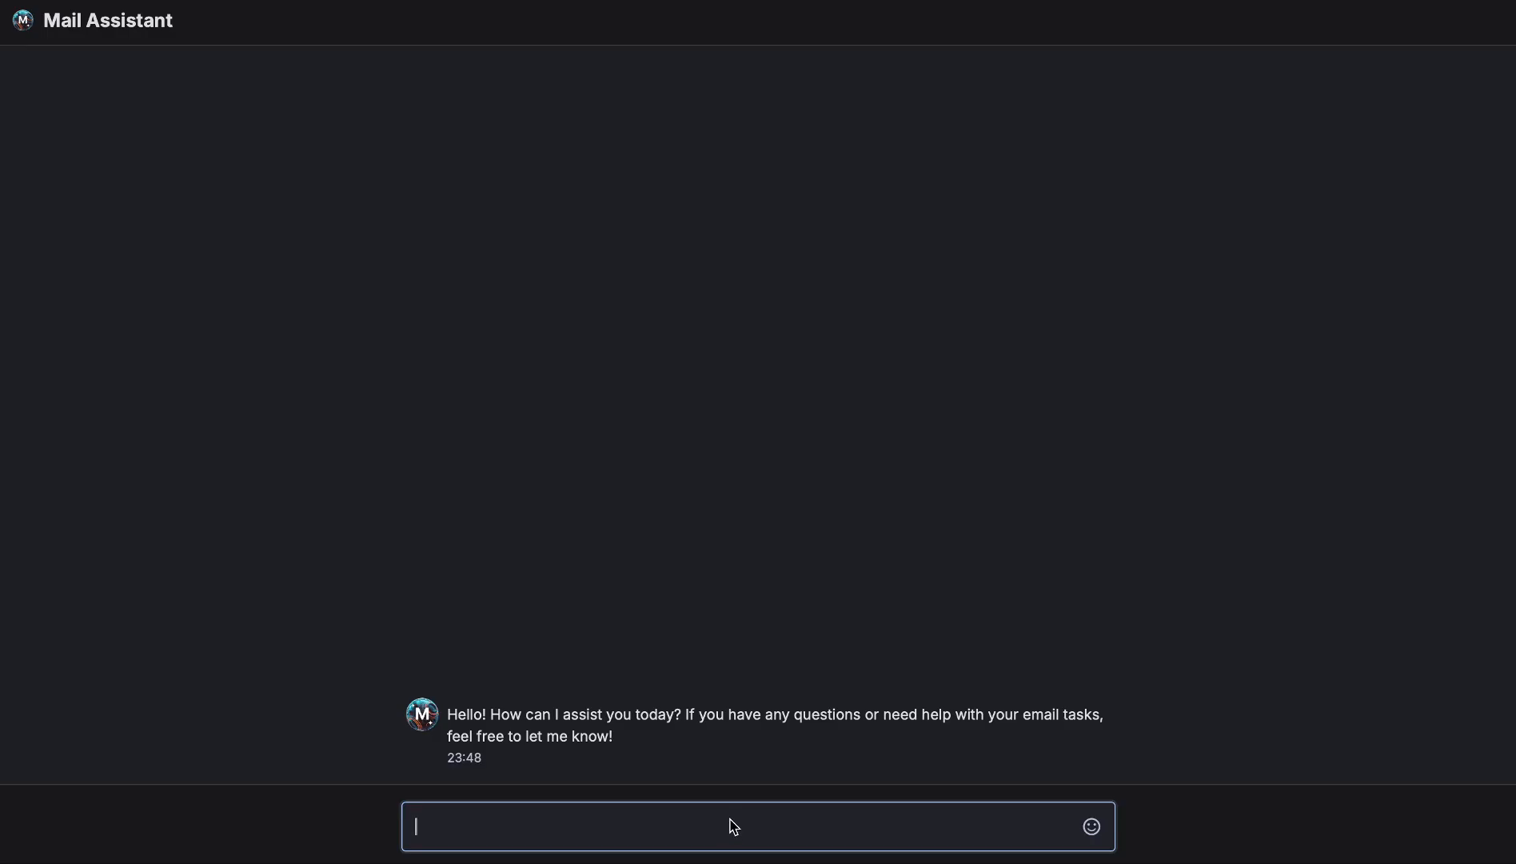
Ask Mail Assistant in the chat to email a contact the text 'Hi, how are you ?'
type("Please send an e")
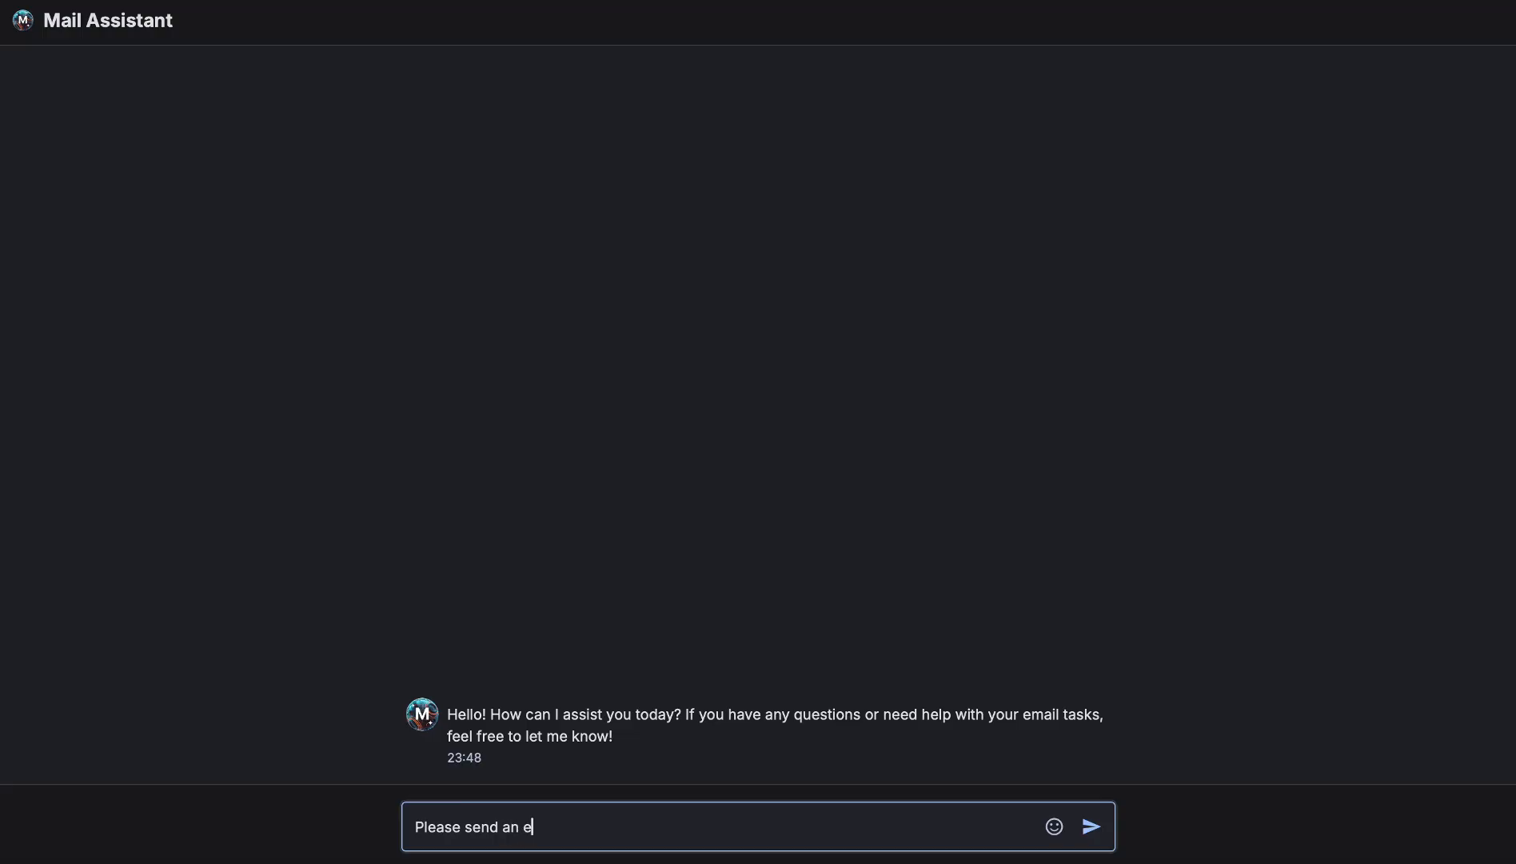
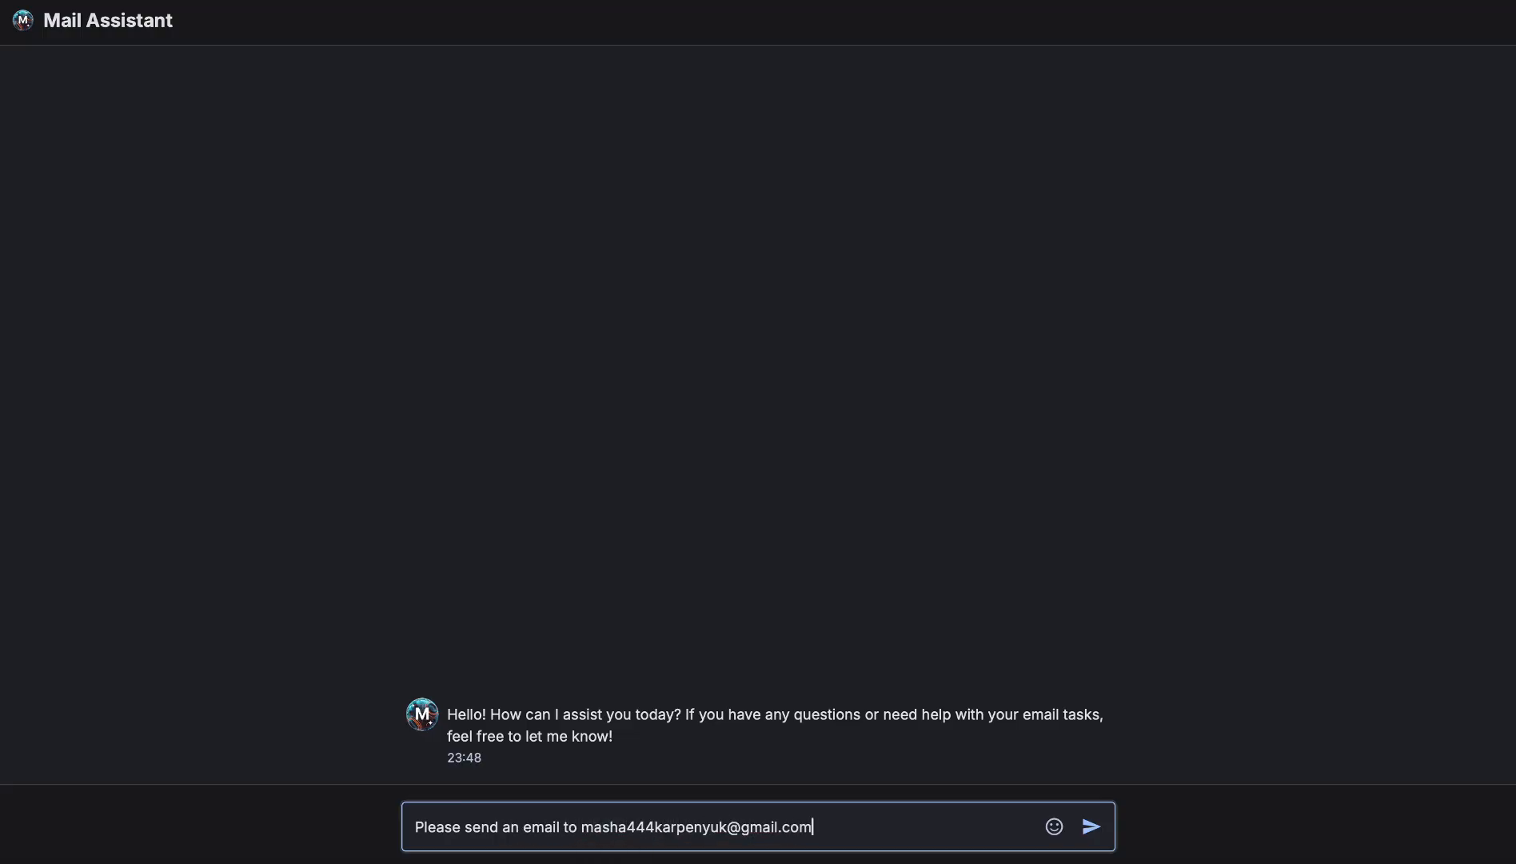
type(" with the following text: H")
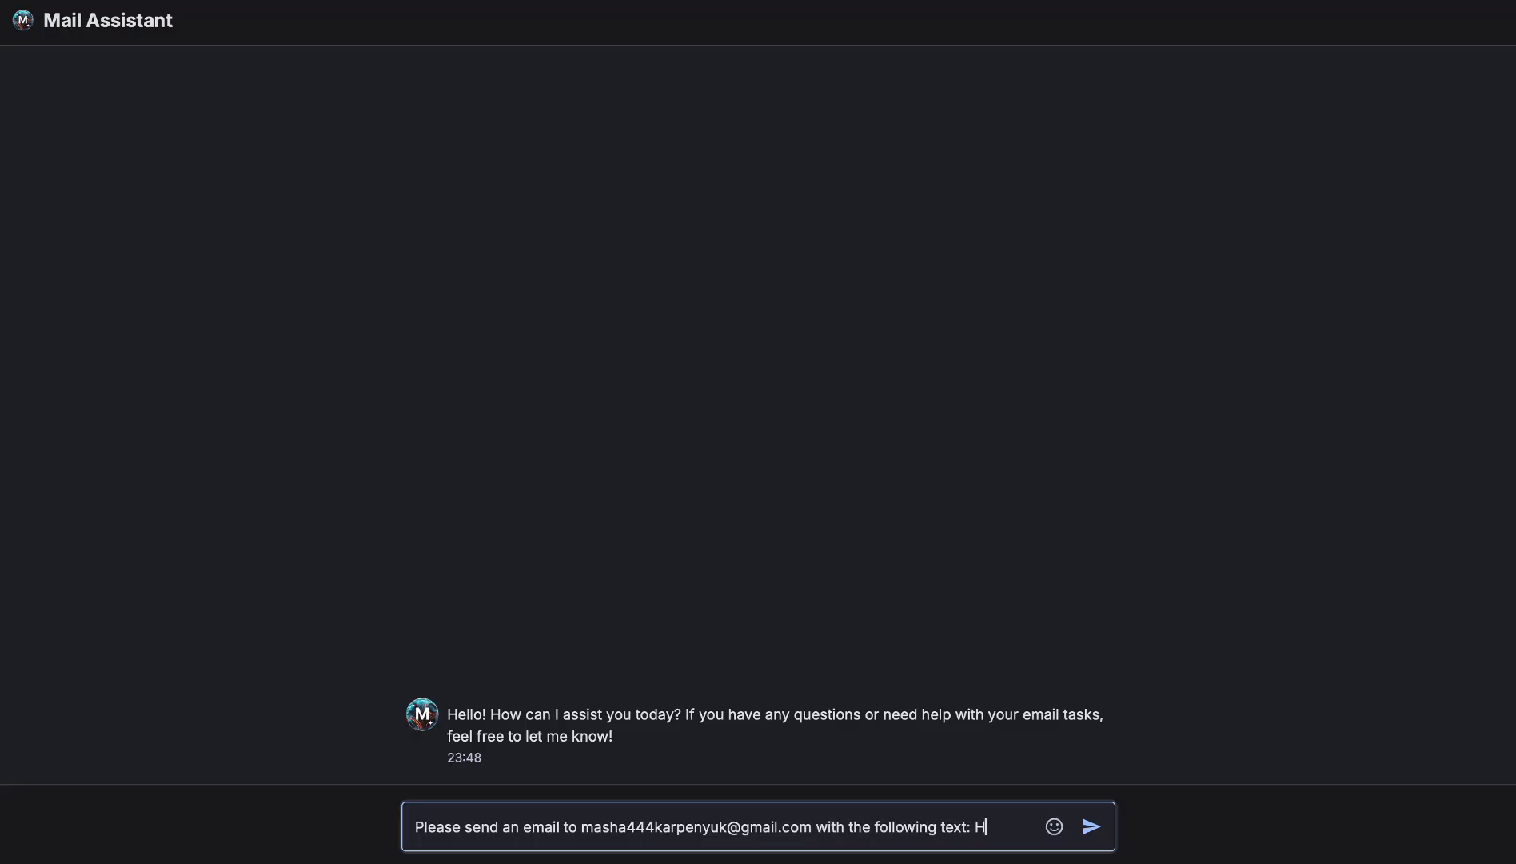
type("i, ho")
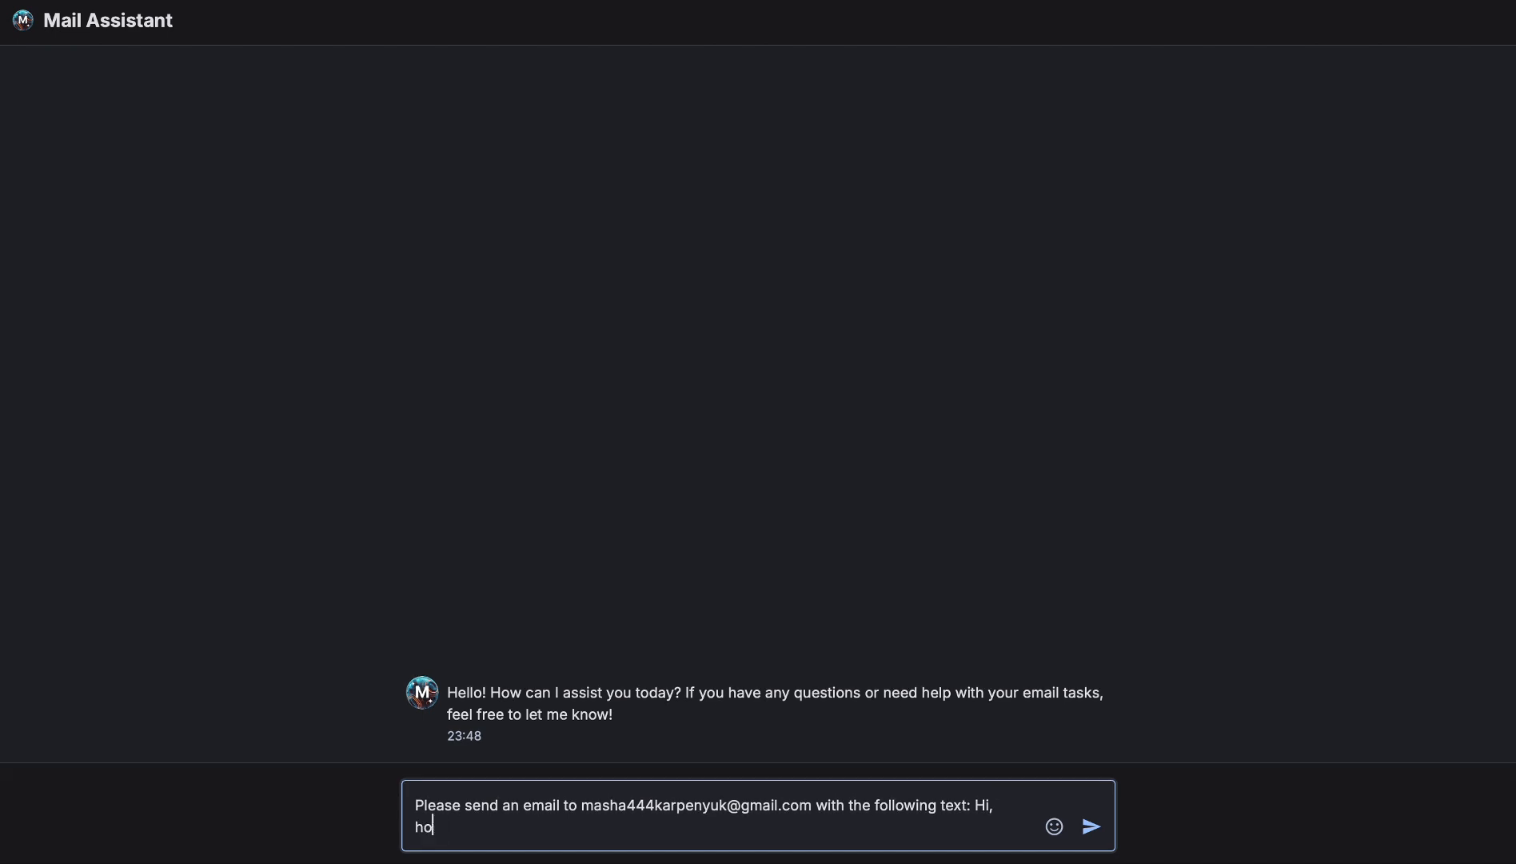
type("w are you ?")
key("Return")
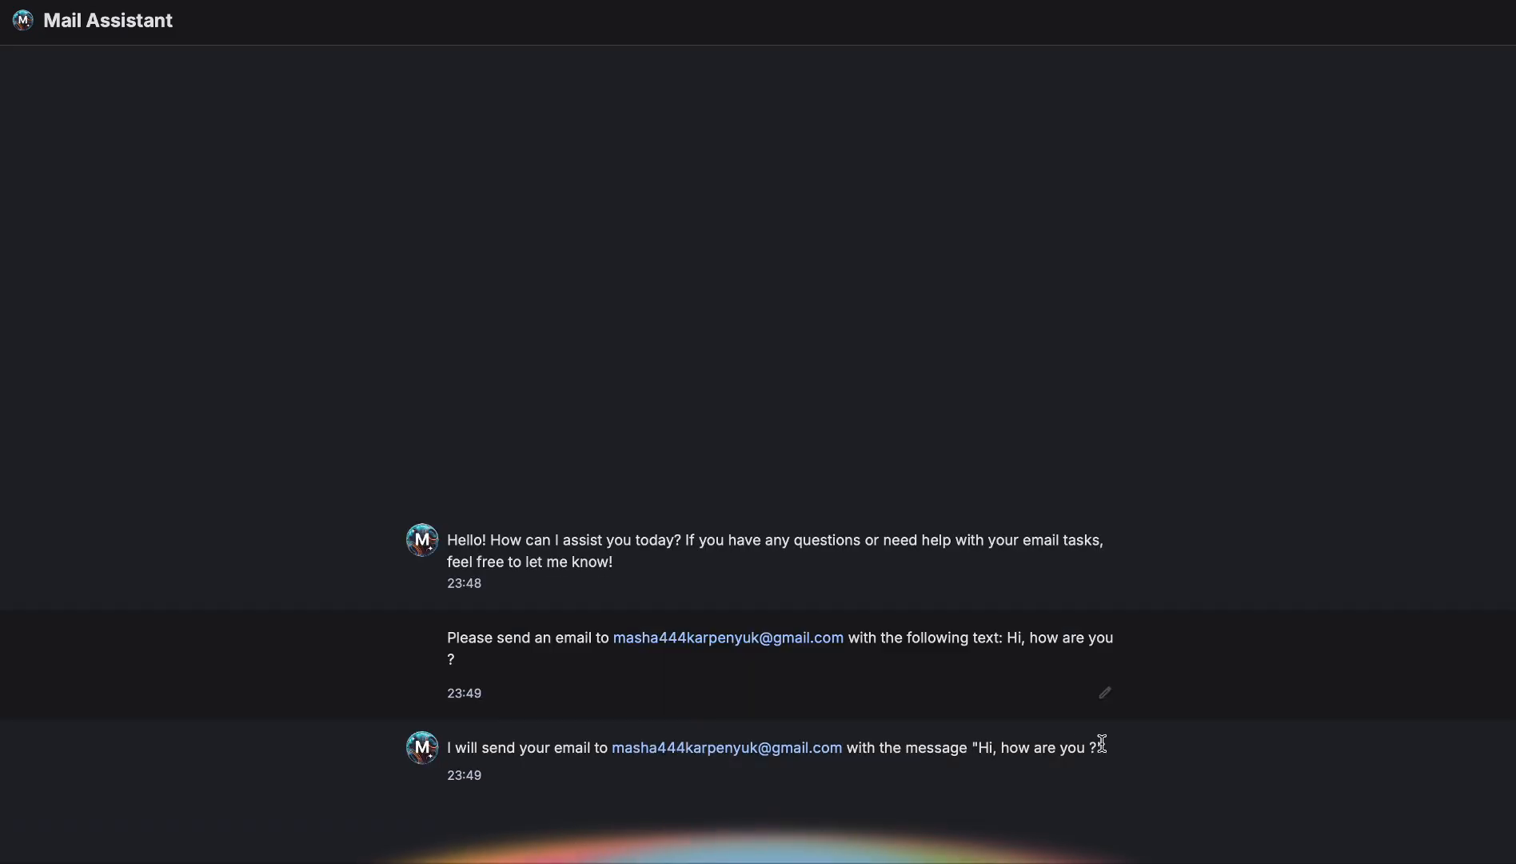
left_click_drag(1117, 752, 557, 755)
left_click(1137, 750)
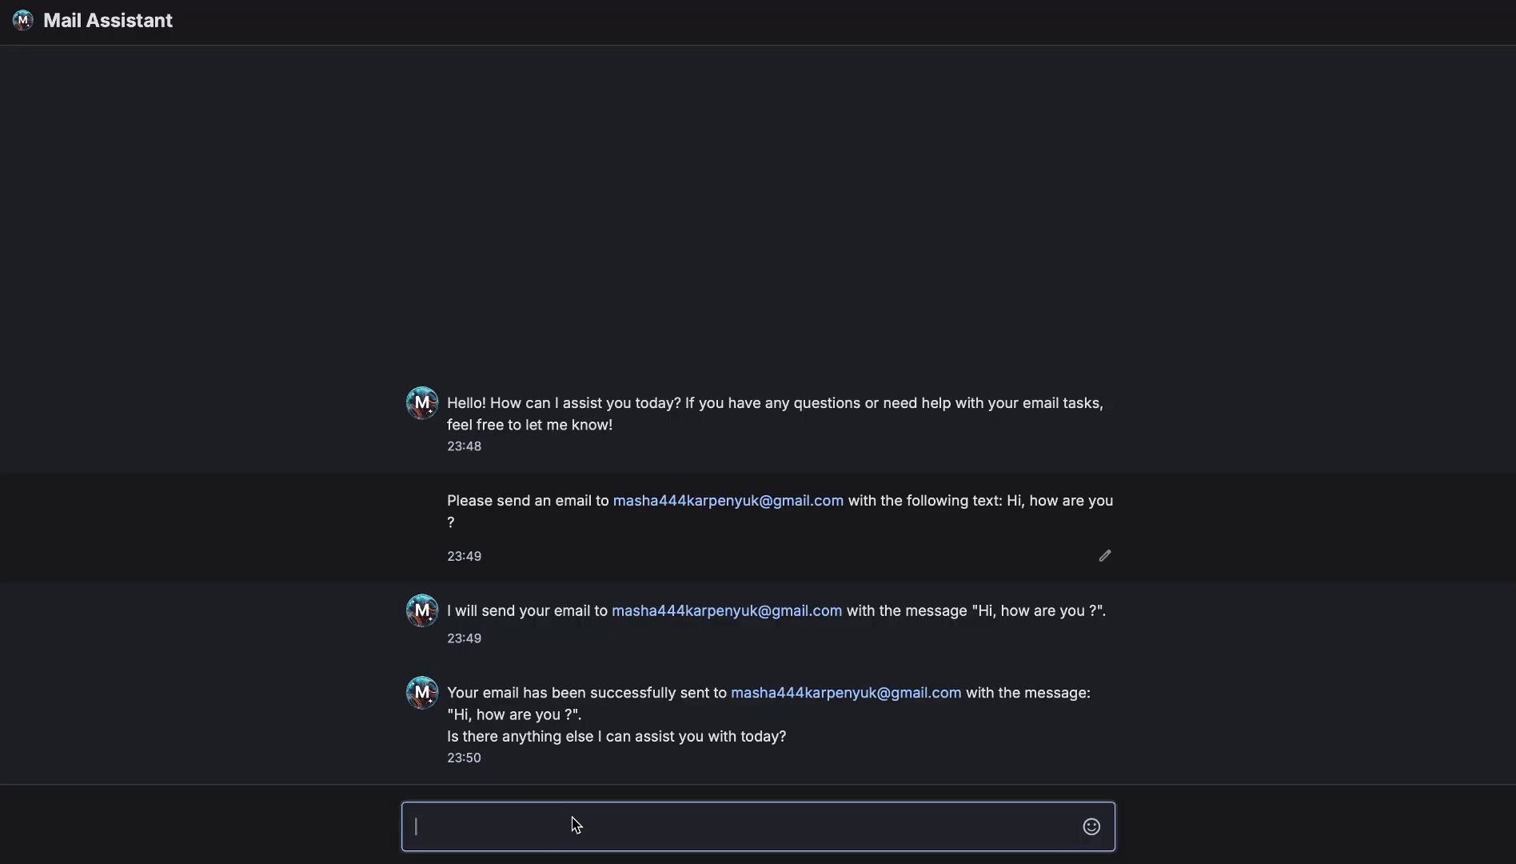
Ask the Mail Assistant for the latest email to the contact's address, which returns subject 'Hello'
type("I am looking for the most ")
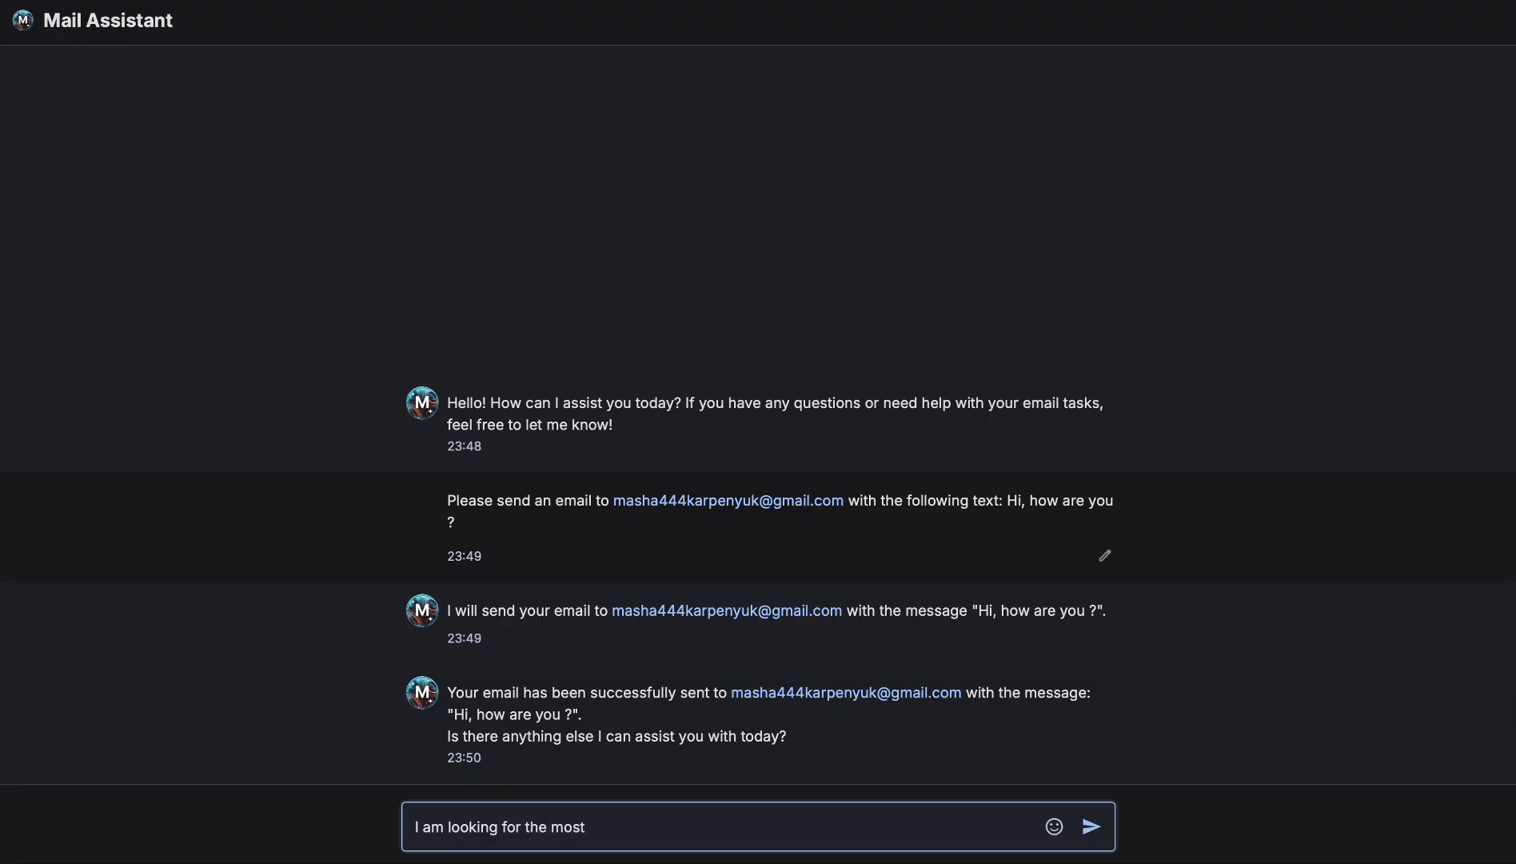
type("recent message sent to the ")
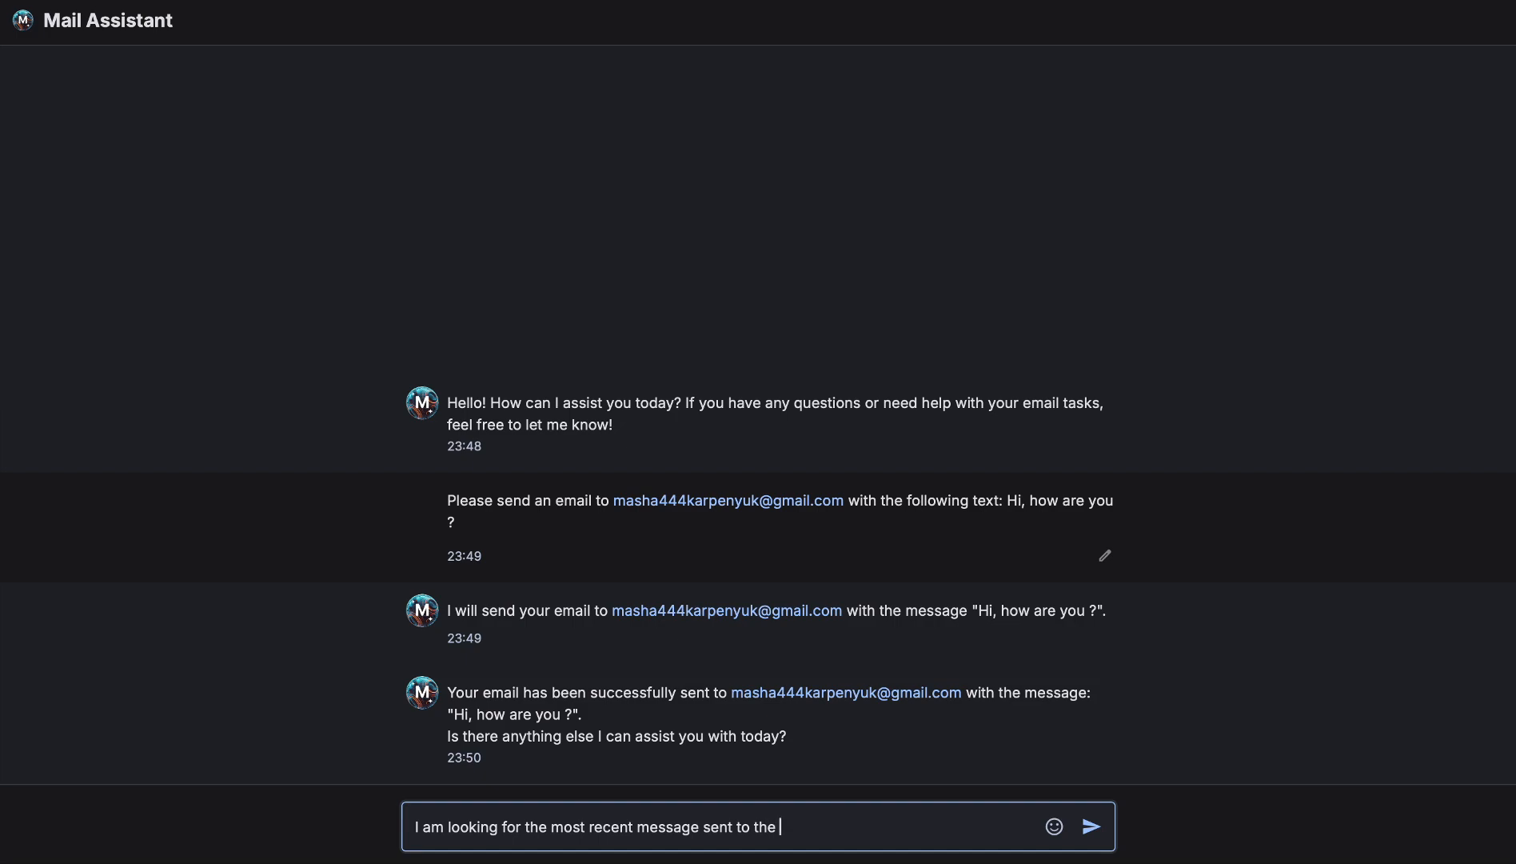
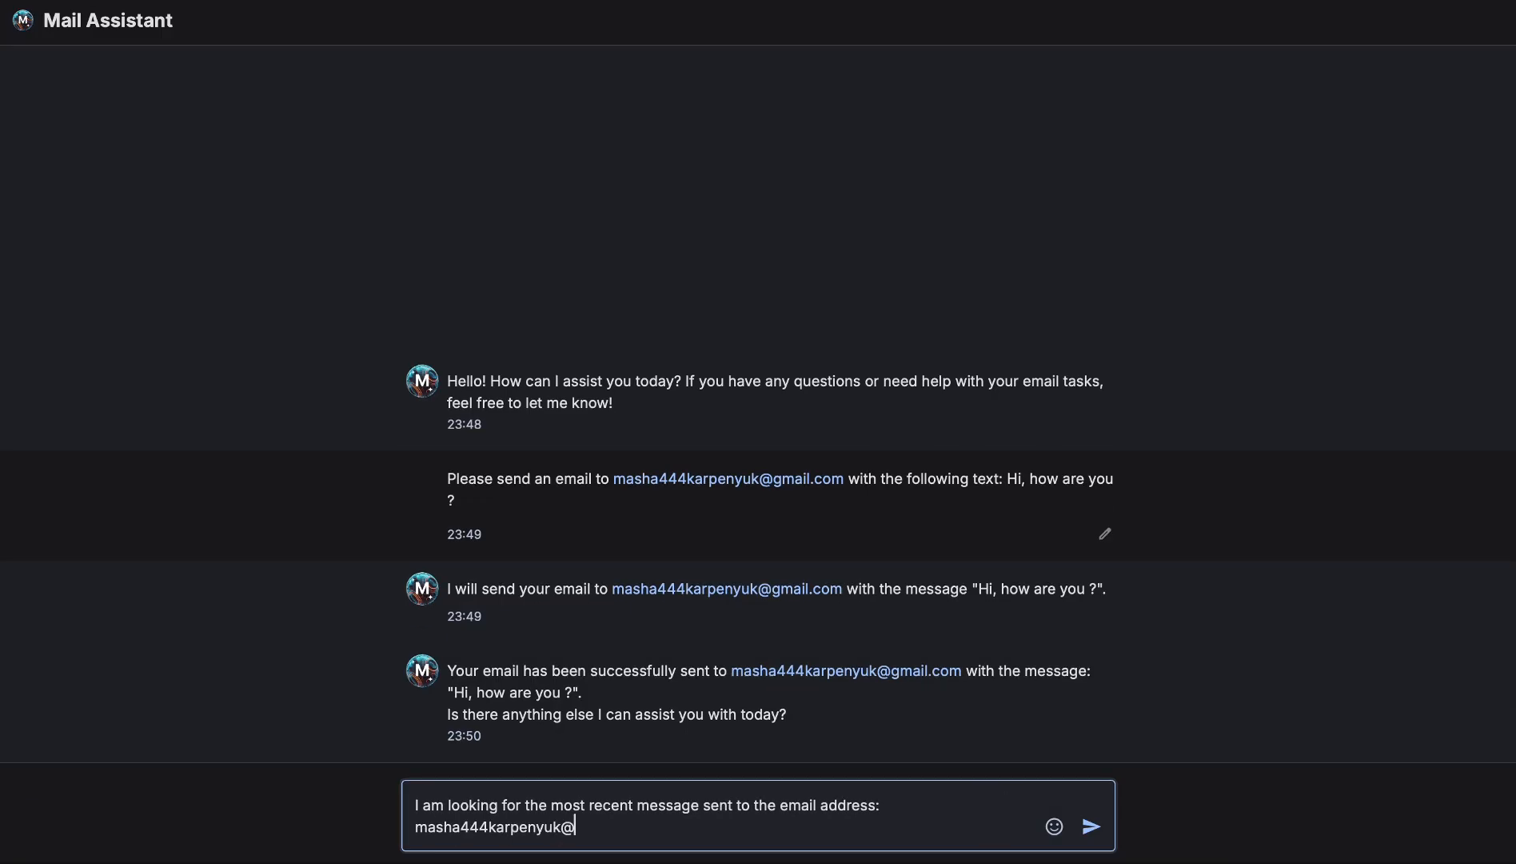
key("Return")
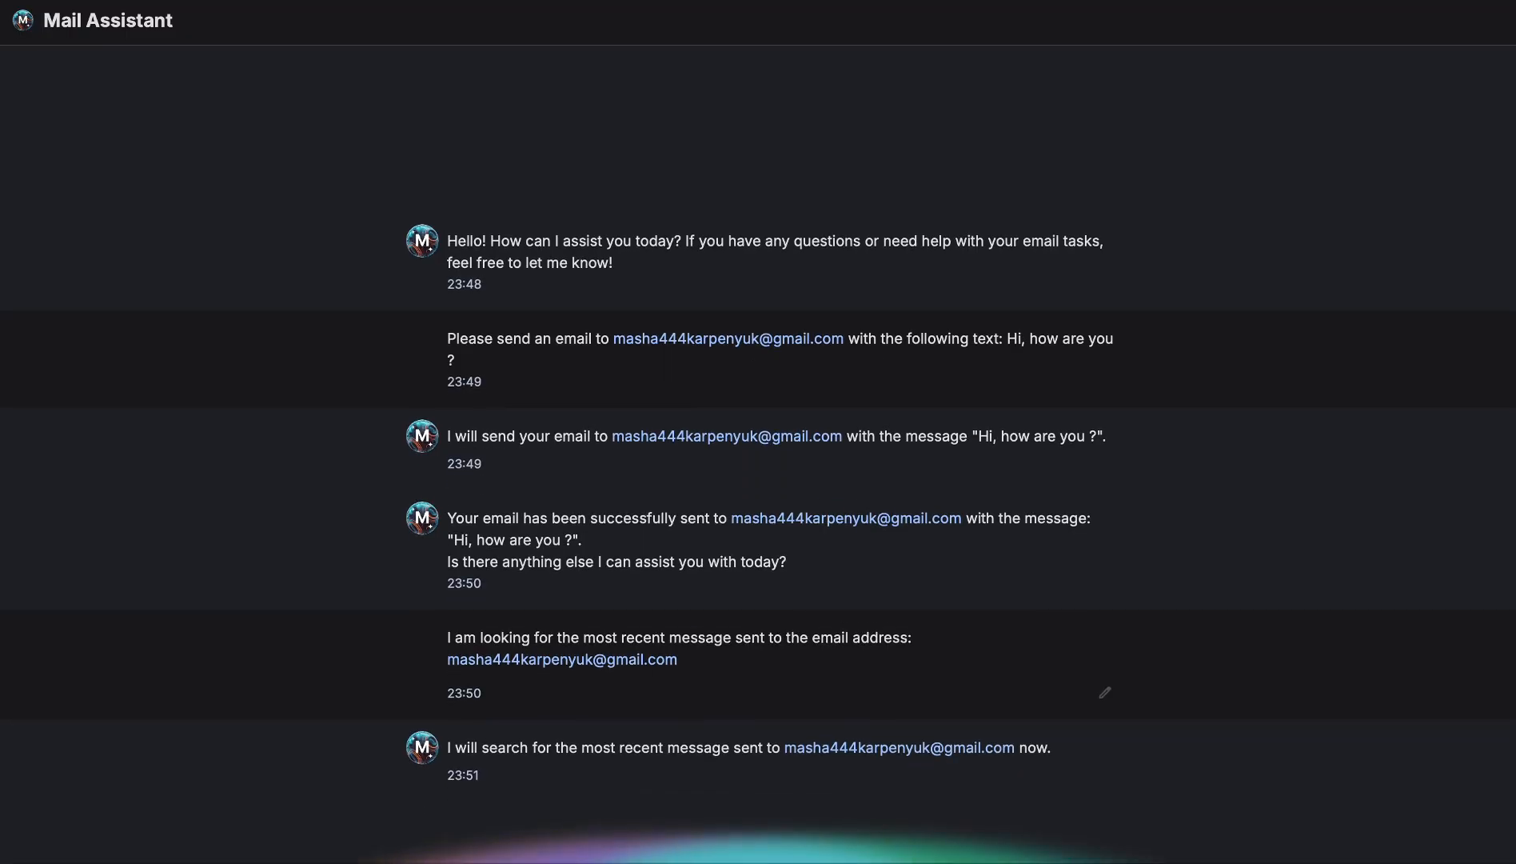
left_click_drag(1054, 750, 445, 749)
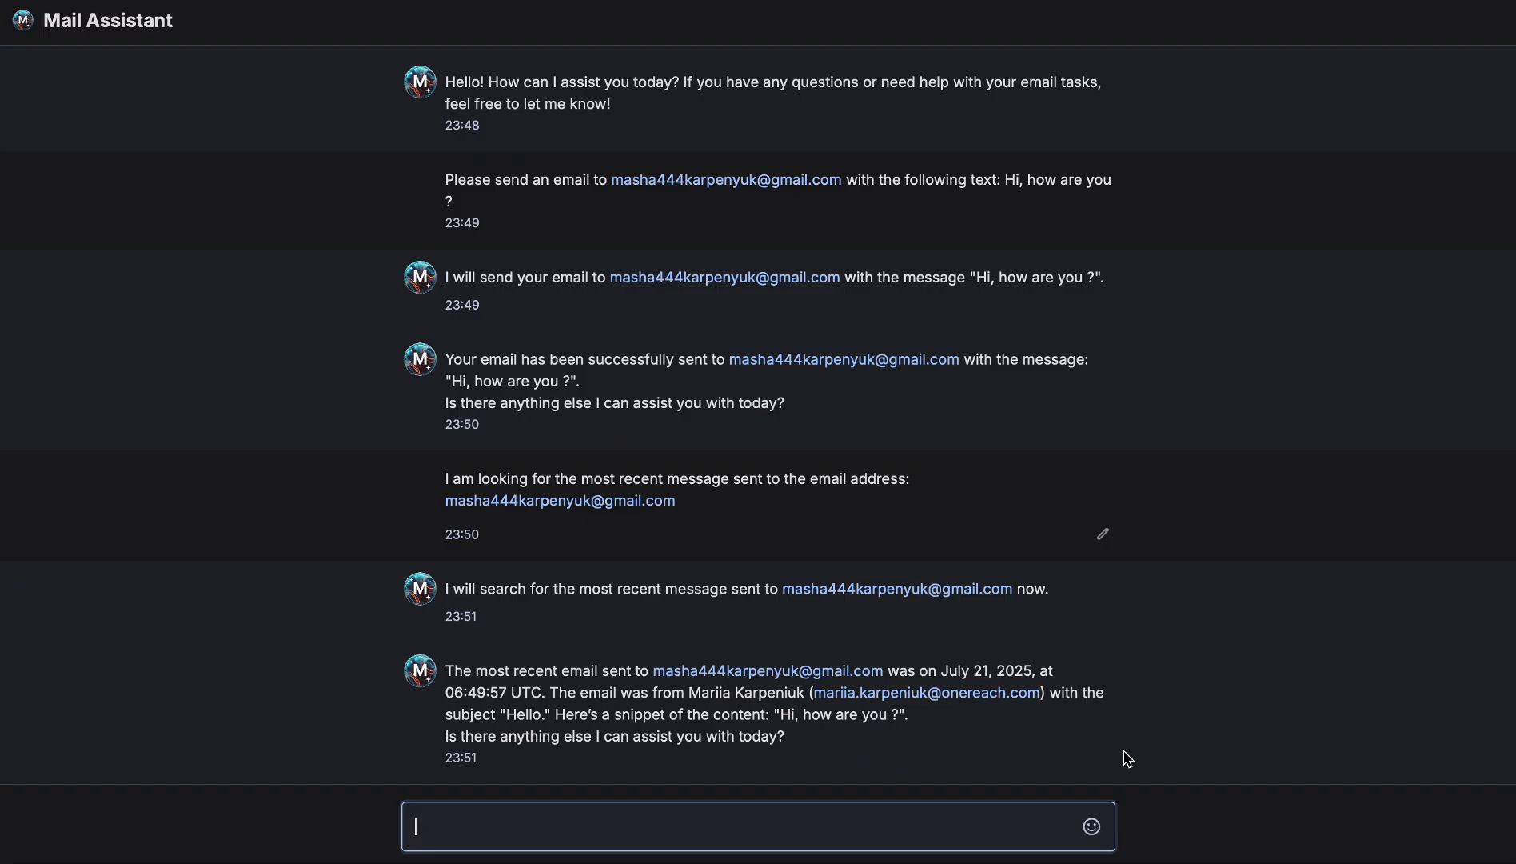